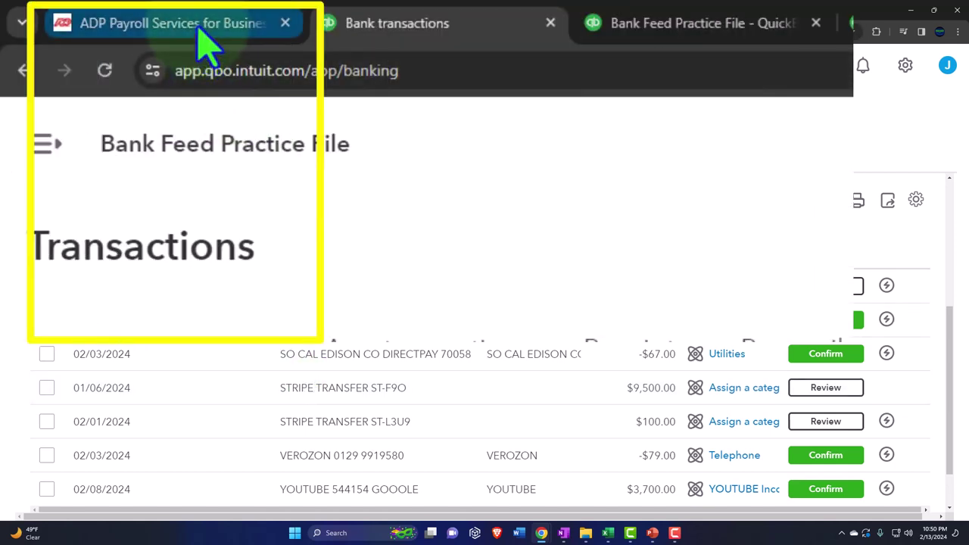
Switch to the balance sheet report in QuickBooks and review its asset accounts from the beginning of the report
{"action": "mouse_move", "coordinate": [199, 30]}
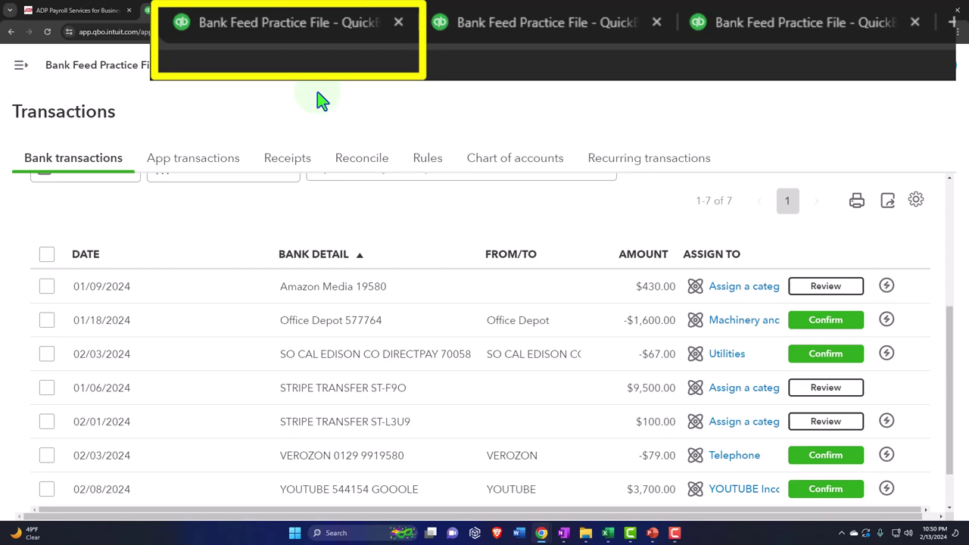
{"action": "left_click", "coordinate": [313, 14]}
{"action": "scroll", "coordinate": [331, 254], "scroll_direction": "up", "scroll_amount": 2}
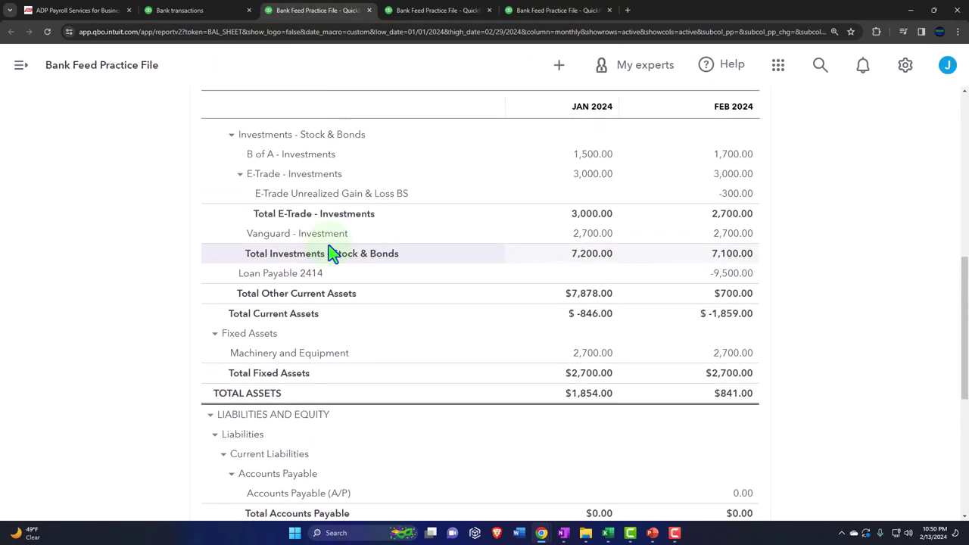
{"action": "scroll", "coordinate": [331, 254], "scroll_direction": "up", "scroll_amount": 3}
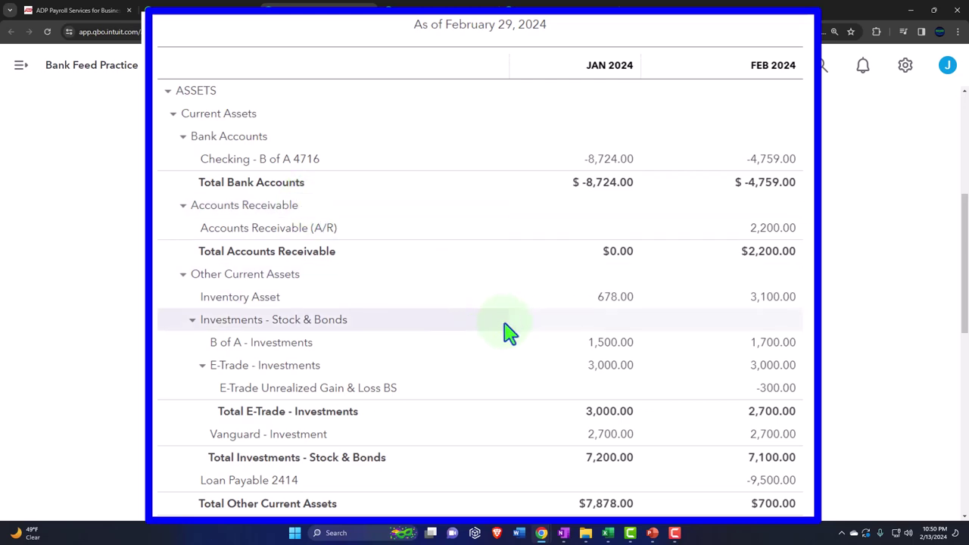
Switch to the blank Excel workbook and enlarge the worksheet view to 250%
{"action": "left_click", "coordinate": [608, 533]}
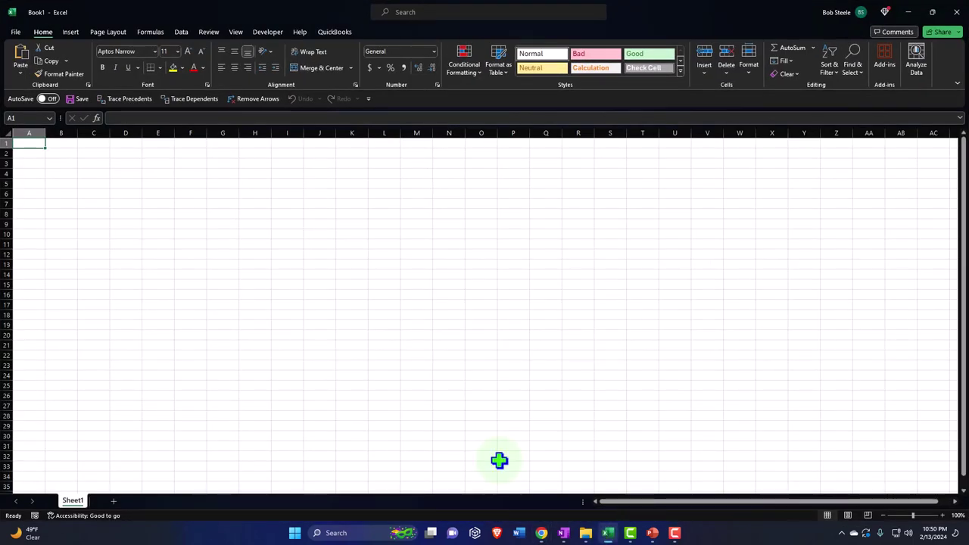
{"action": "left_click", "coordinate": [252, 296]}
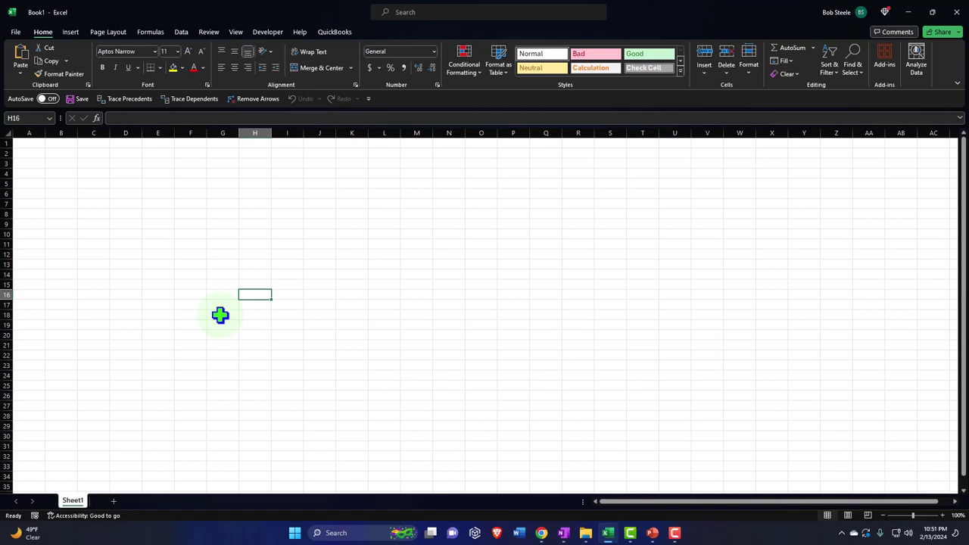
{"action": "scroll", "coordinate": [219, 315], "scroll_direction": "up", "scroll_amount": 10}
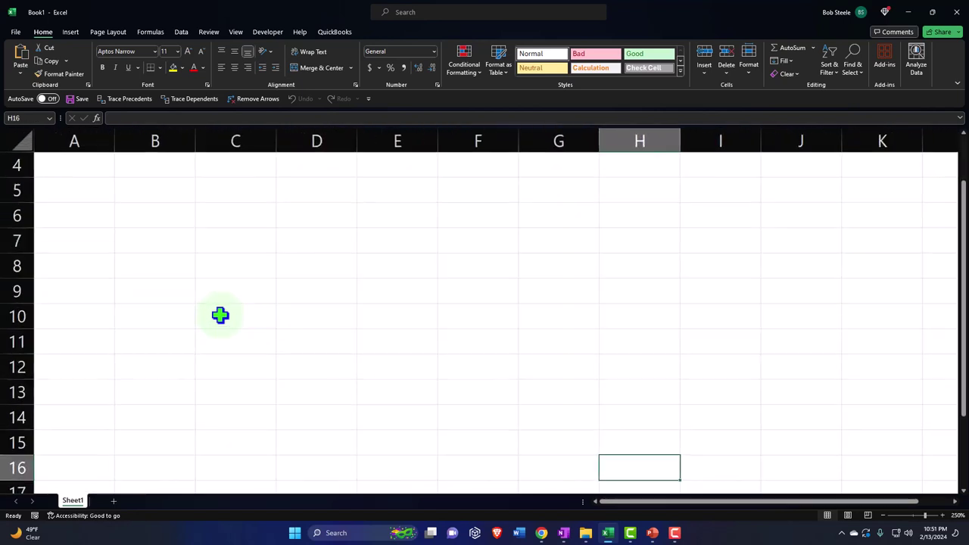
{"action": "scroll", "coordinate": [220, 315], "scroll_direction": "up", "scroll_amount": 1}
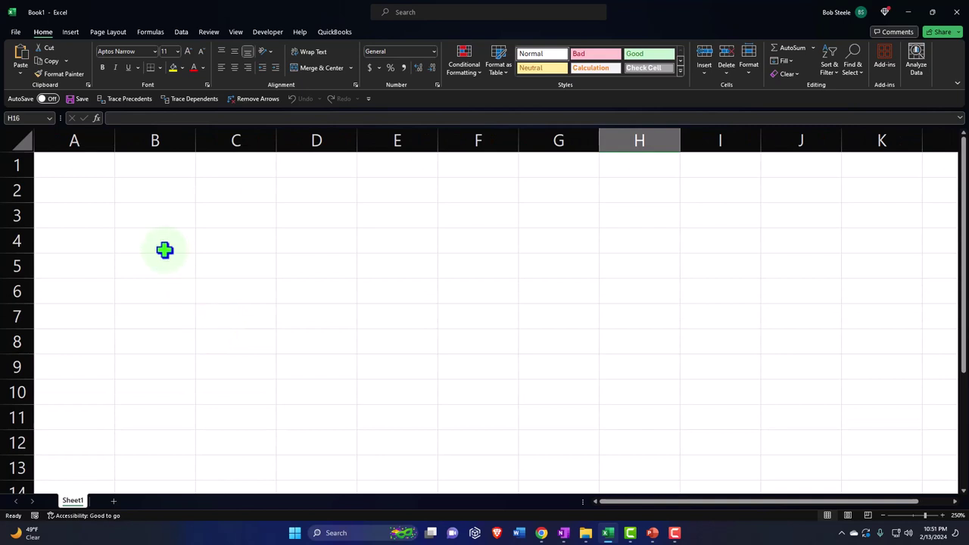
Format the whole worksheet as Currency with red bracketed negative numbers, no symbol and zero decimal places
{"action": "left_click", "coordinate": [21, 142]}
{"action": "right_click", "coordinate": [131, 182]}
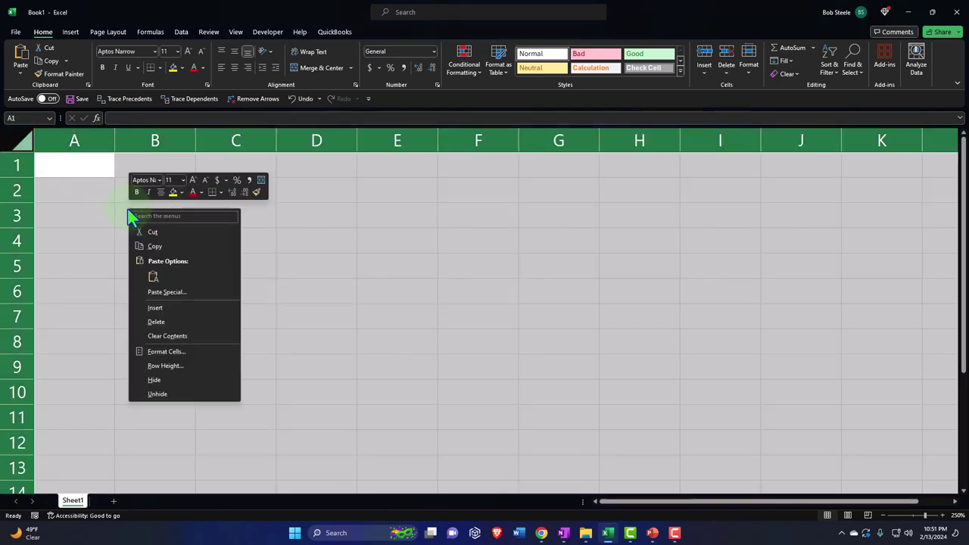
{"action": "left_click", "coordinate": [244, 424]}
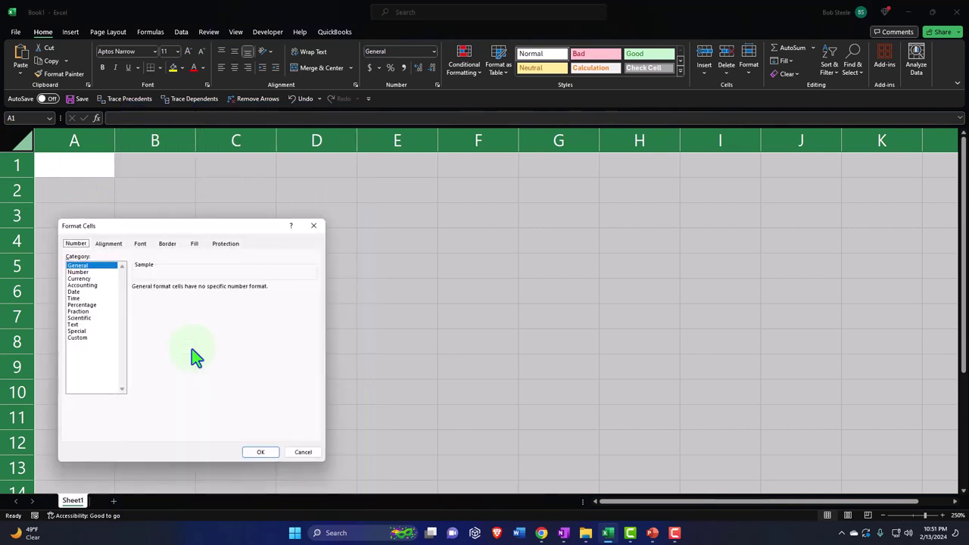
{"action": "left_click", "coordinate": [118, 213]}
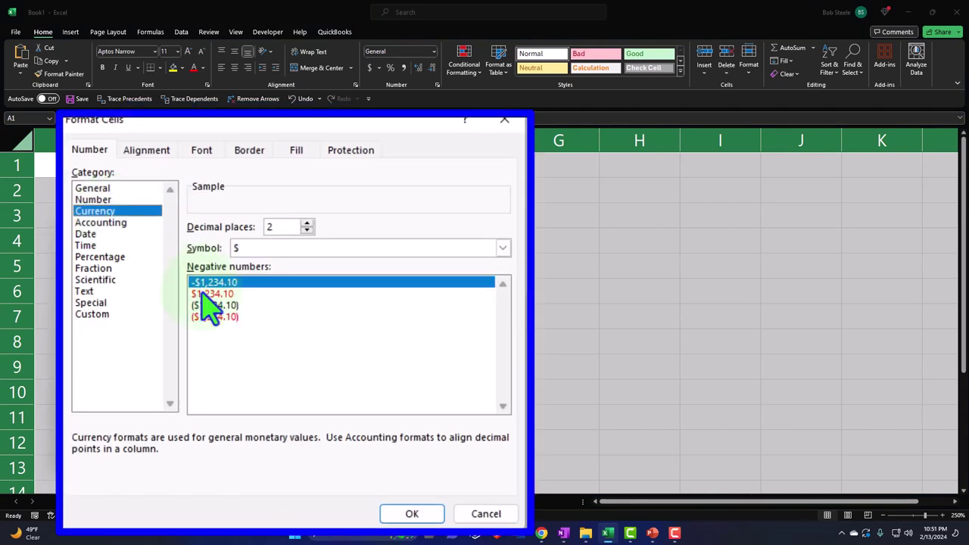
{"action": "left_click", "coordinate": [233, 318]}
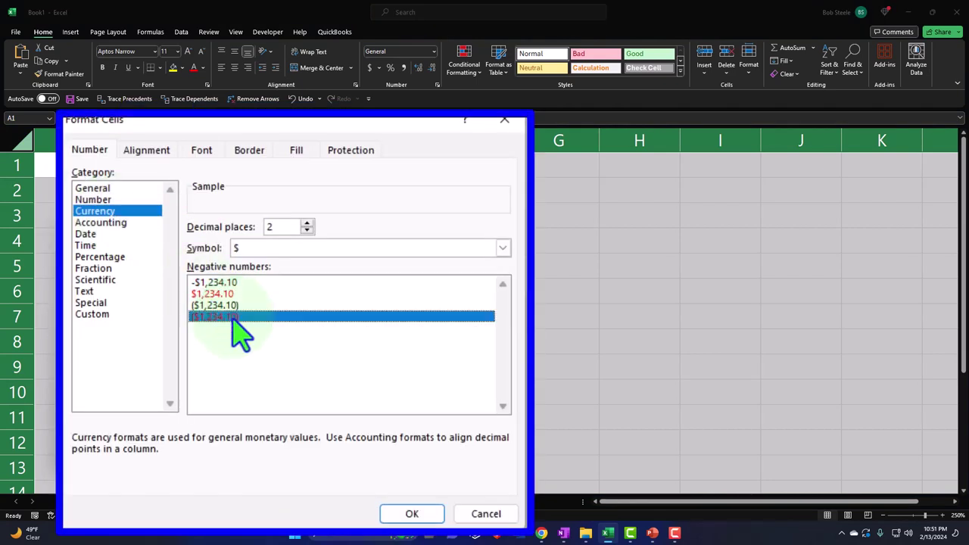
{"action": "left_click", "coordinate": [333, 250]}
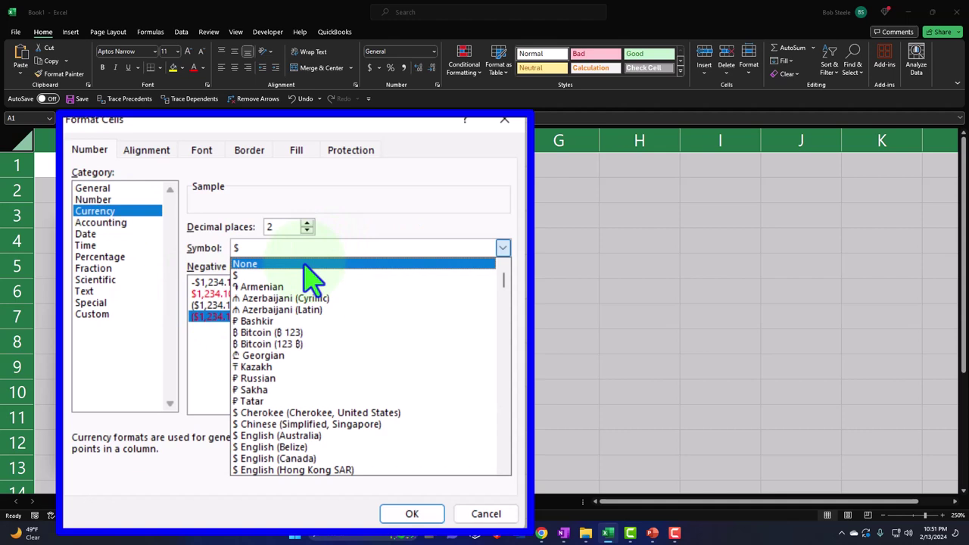
{"action": "left_click", "coordinate": [311, 265]}
{"action": "left_click", "coordinate": [306, 230]}
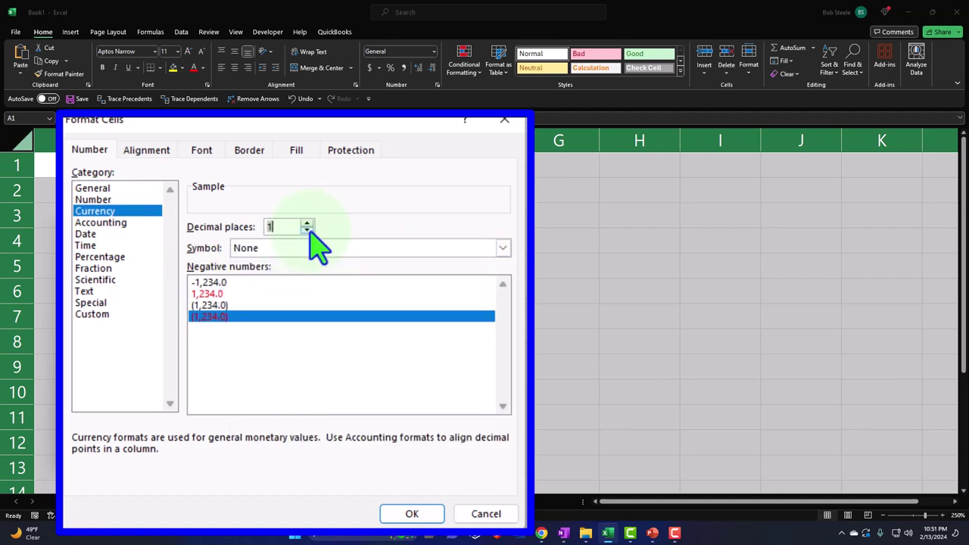
{"action": "left_click", "coordinate": [307, 231]}
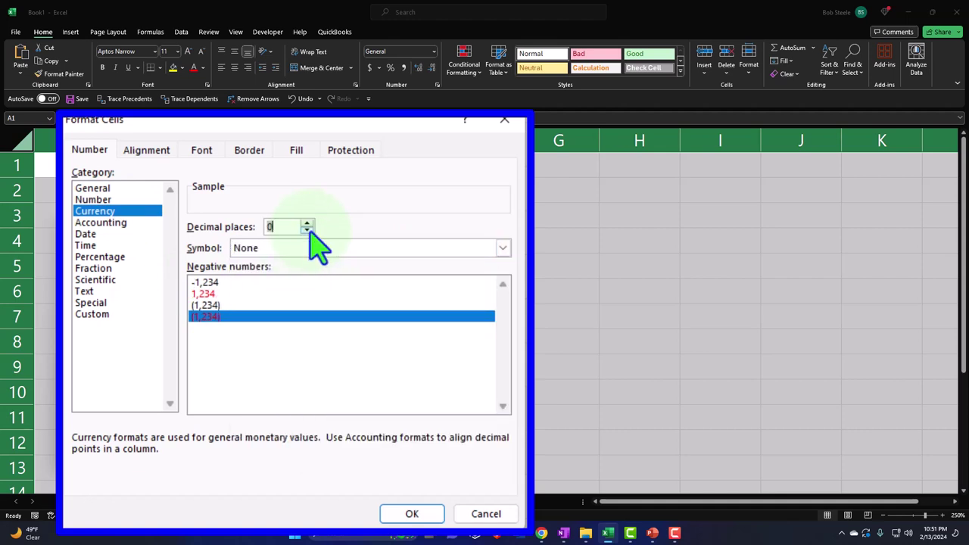
{"action": "left_click", "coordinate": [424, 517]}
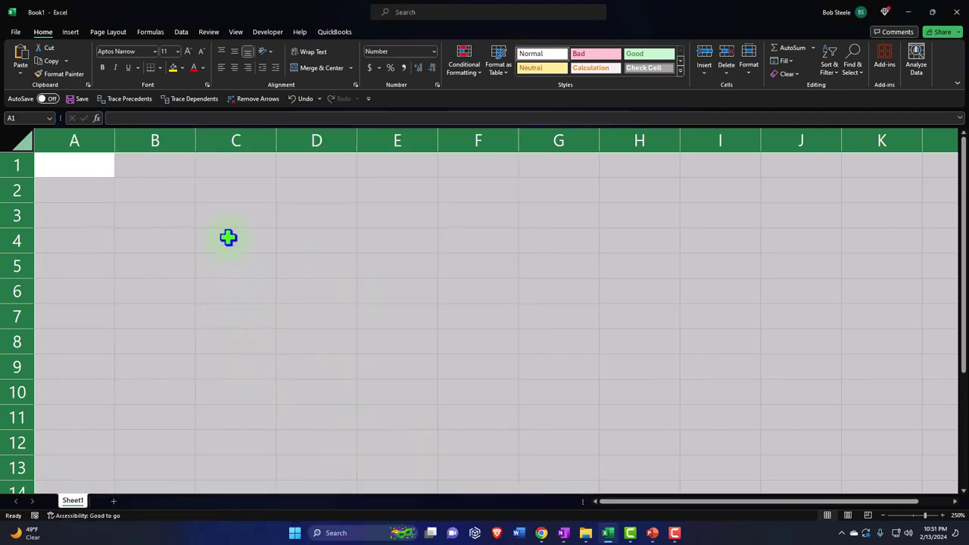
Enter the column header Employee 1 in cell B1
{"action": "left_click", "coordinate": [166, 161]}
{"action": "type", "text": "Empl"}
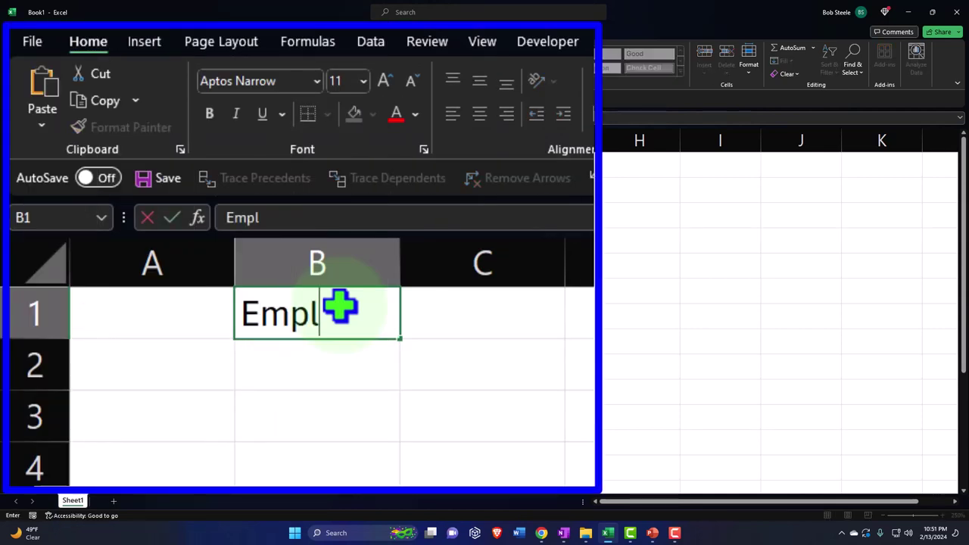
{"action": "type", "text": "oyee 1"}
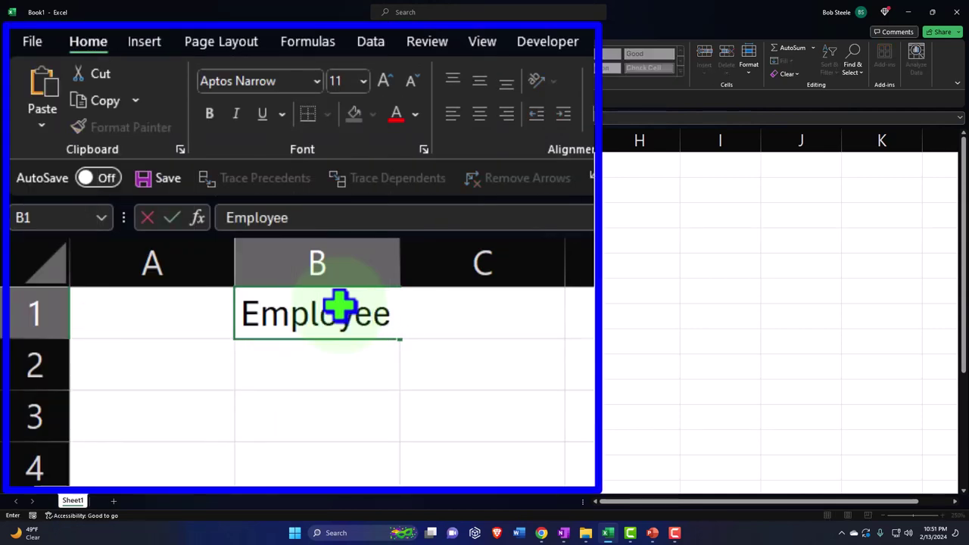
{"action": "key", "text": "Tab"}
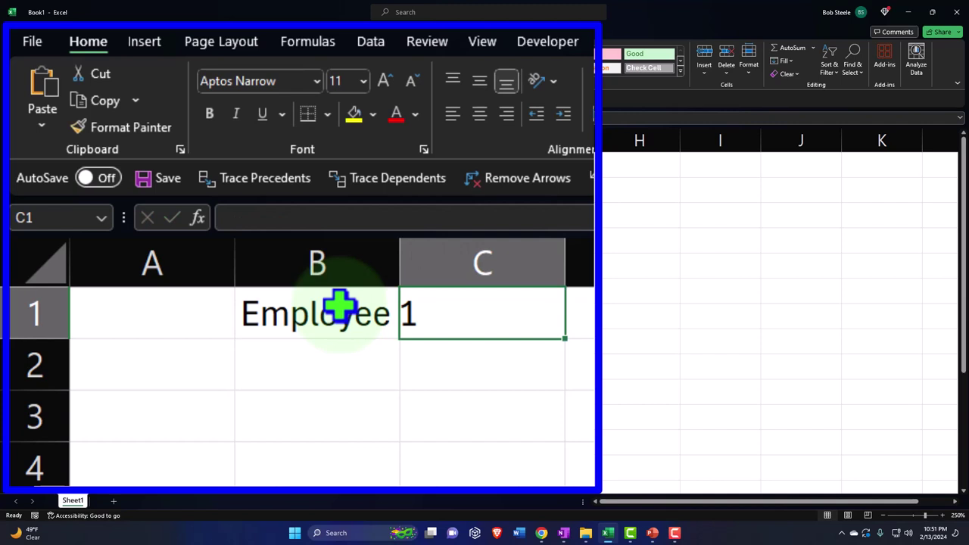
Enter the first employee's name in cell B1 and the second employee's name in cell C1
{"action": "left_click", "coordinate": [340, 306]}
{"action": "type", "text": "Sam"}
{"action": "key", "text": "Tab"}
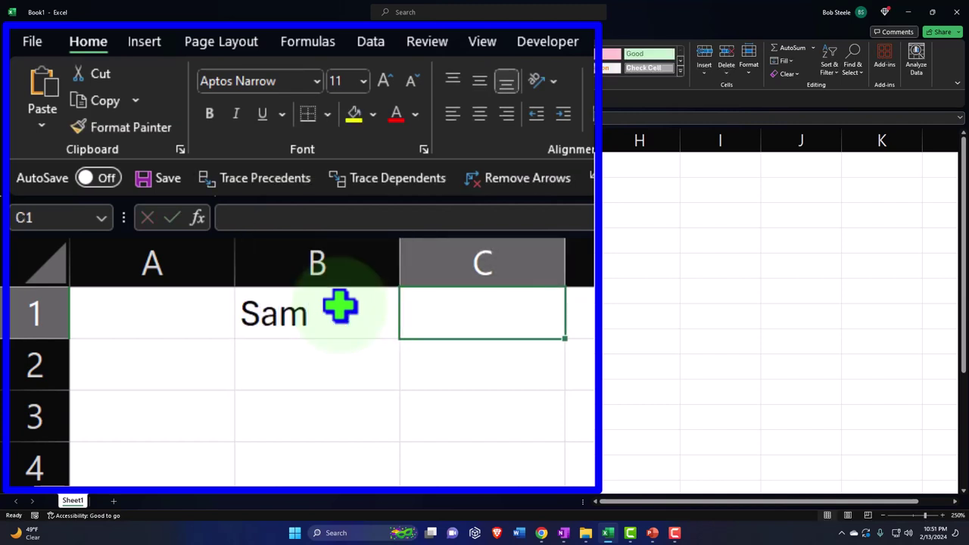
{"action": "key", "text": "BackSpace"}
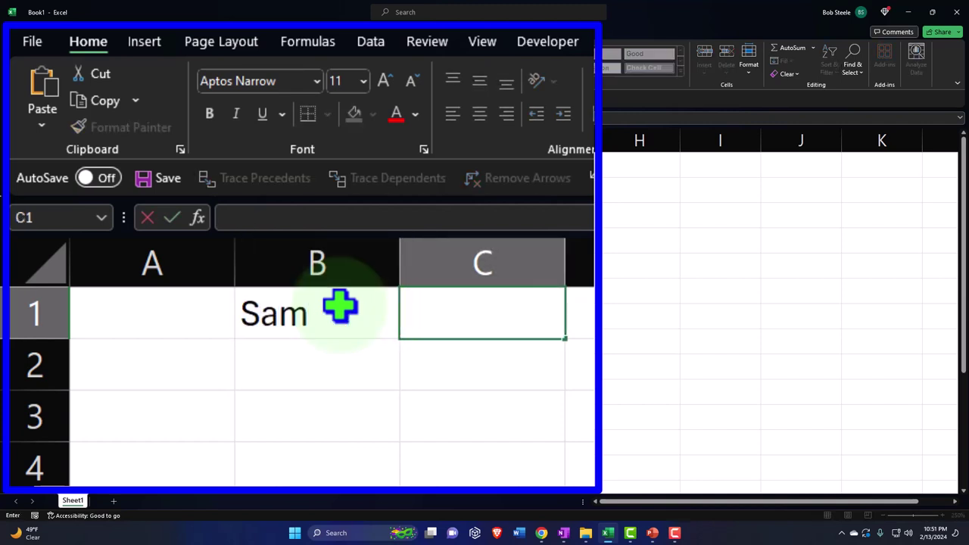
{"action": "type", "text": "Jane"}
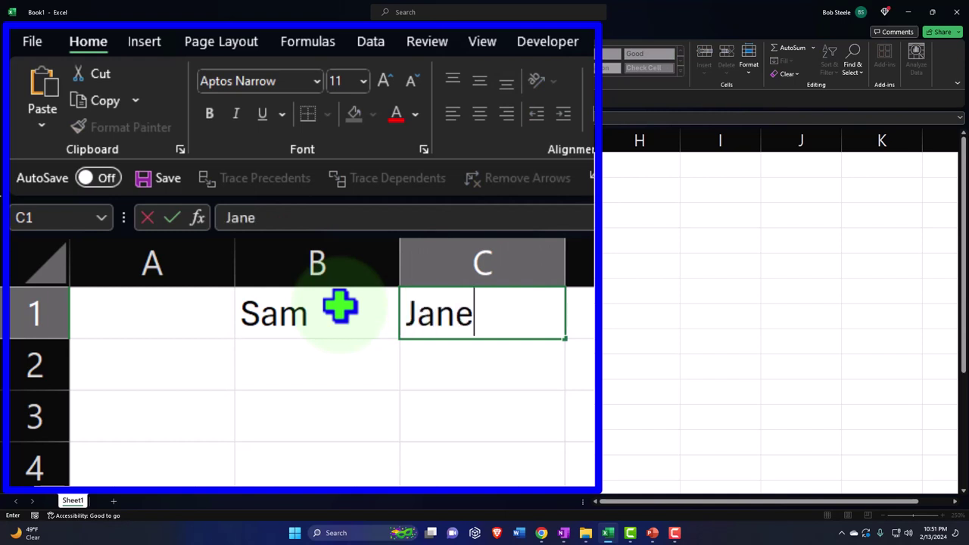
{"action": "key", "text": "Return"}
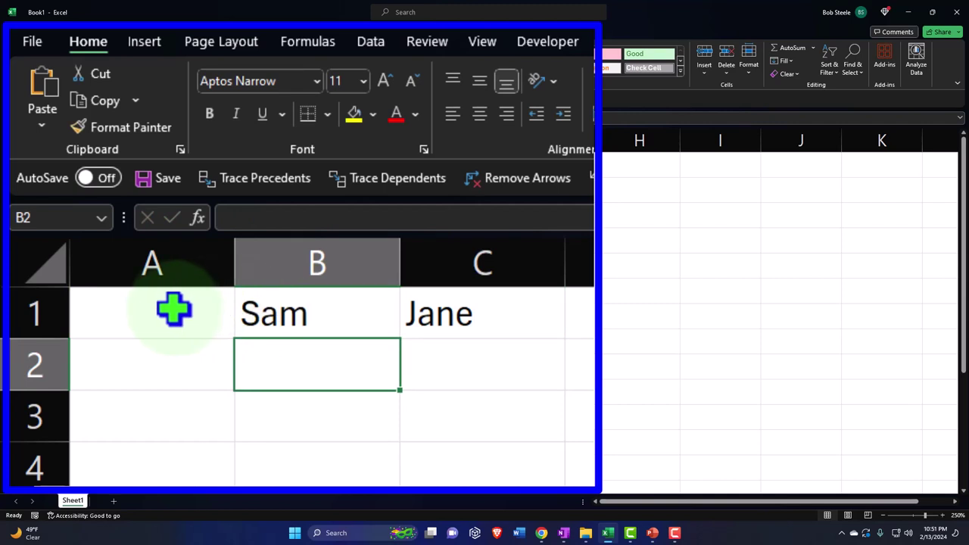
Format the header cells A1:C1 with a black fill, white font and centered alignment
{"action": "left_click_drag", "start_coordinate": [175, 309], "coordinate": [443, 318]}
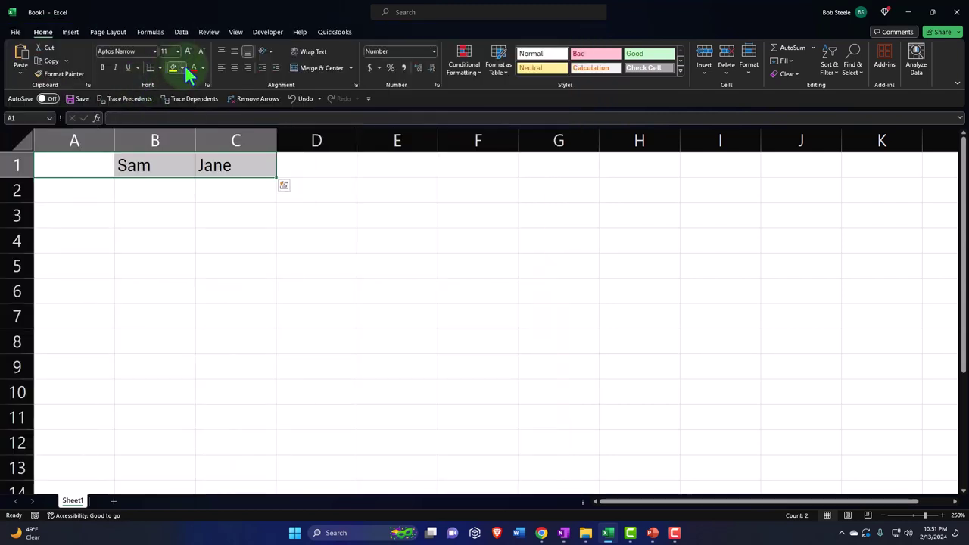
{"action": "left_click", "coordinate": [182, 67]}
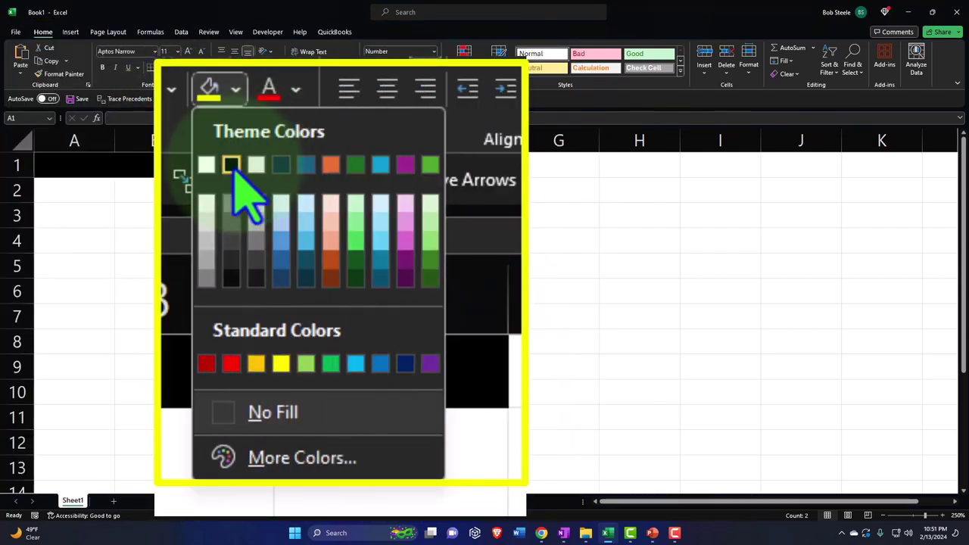
{"action": "left_click", "coordinate": [232, 166]}
{"action": "left_click", "coordinate": [295, 90]}
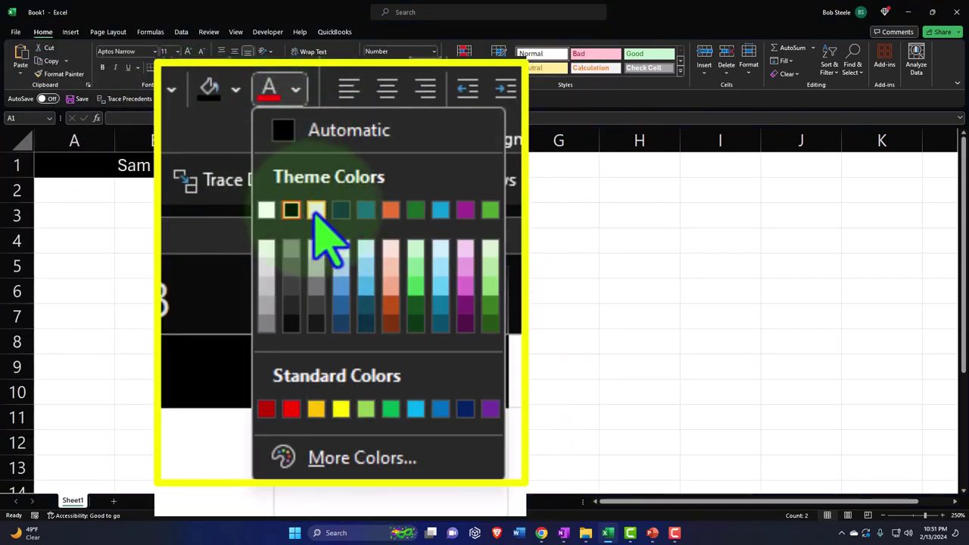
{"action": "left_click", "coordinate": [210, 111]}
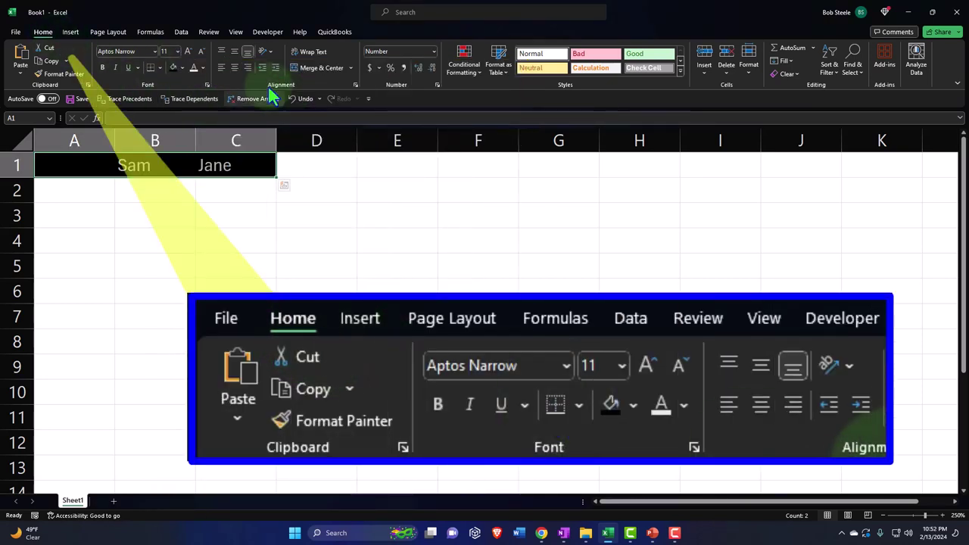
{"action": "left_click", "coordinate": [235, 67]}
{"action": "left_click", "coordinate": [141, 244]}
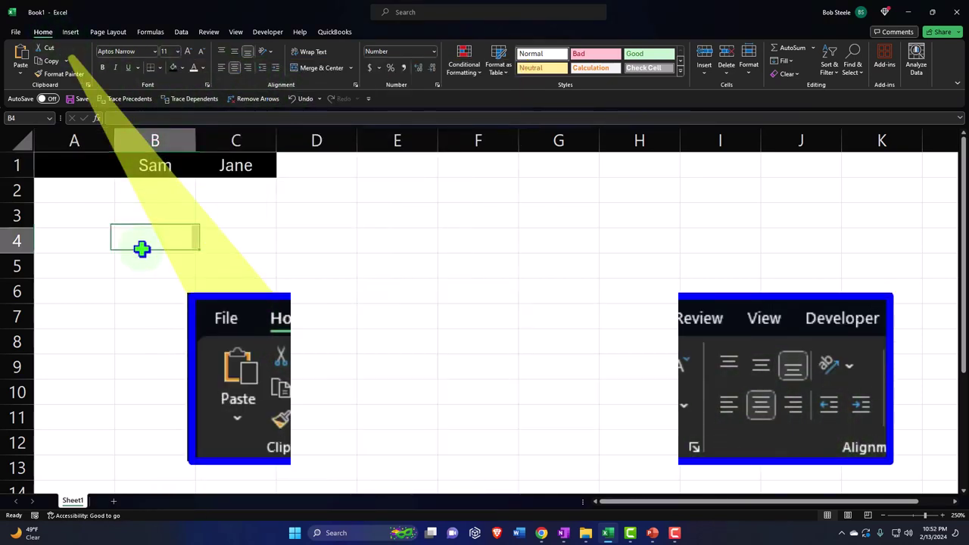
Make the text of the whole worksheet bold
{"action": "scroll", "coordinate": [141, 249], "scroll_direction": "up", "scroll_amount": 4}
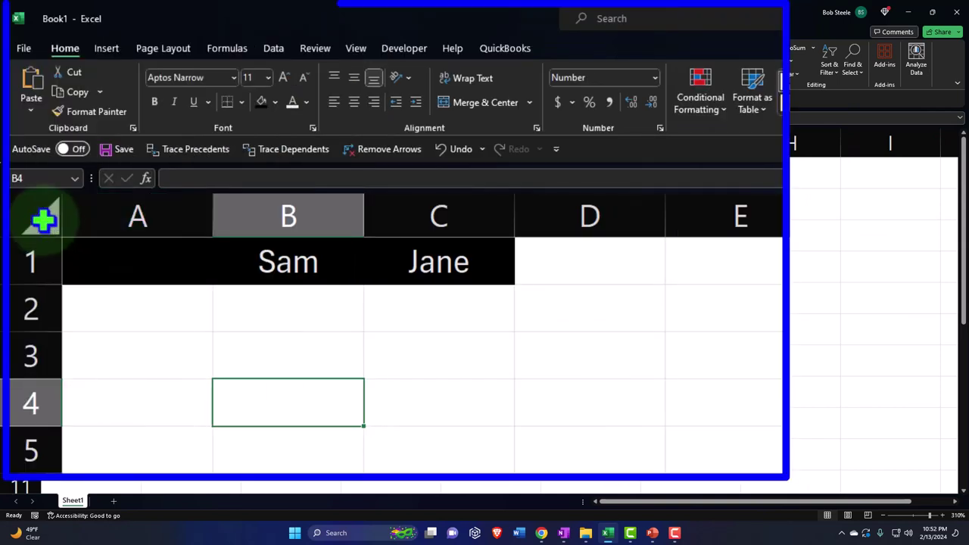
{"action": "left_click", "coordinate": [22, 144]}
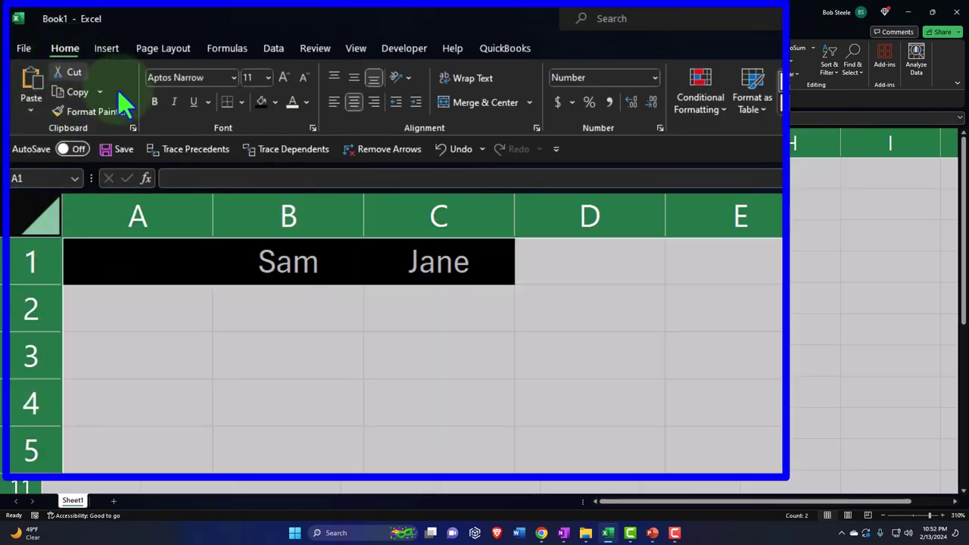
{"action": "left_click", "coordinate": [154, 103]}
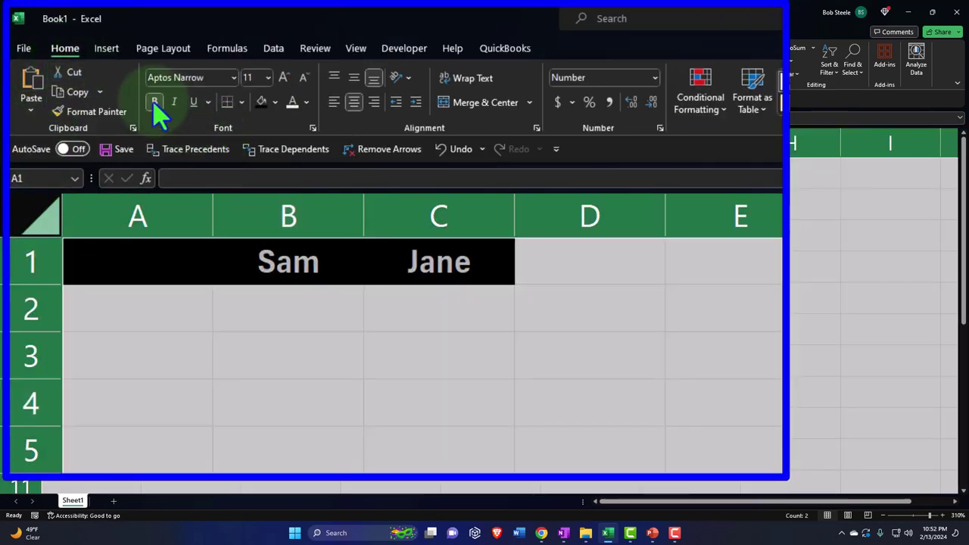
{"action": "left_click", "coordinate": [243, 327]}
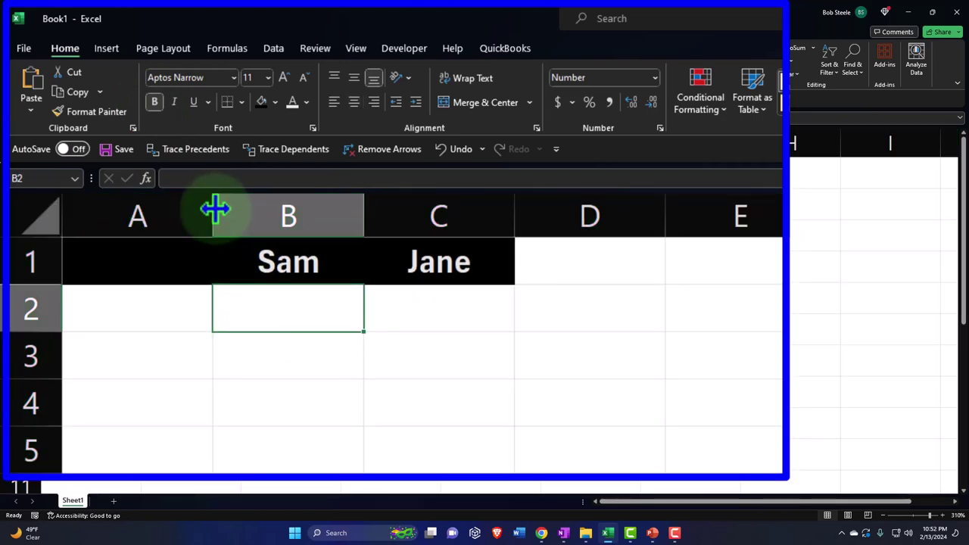
Widen column A to almost twice its width and enter the row label Earnings in cell A2
{"action": "left_click_drag", "start_coordinate": [212, 216], "coordinate": [334, 212]}
{"action": "left_click", "coordinate": [222, 303]}
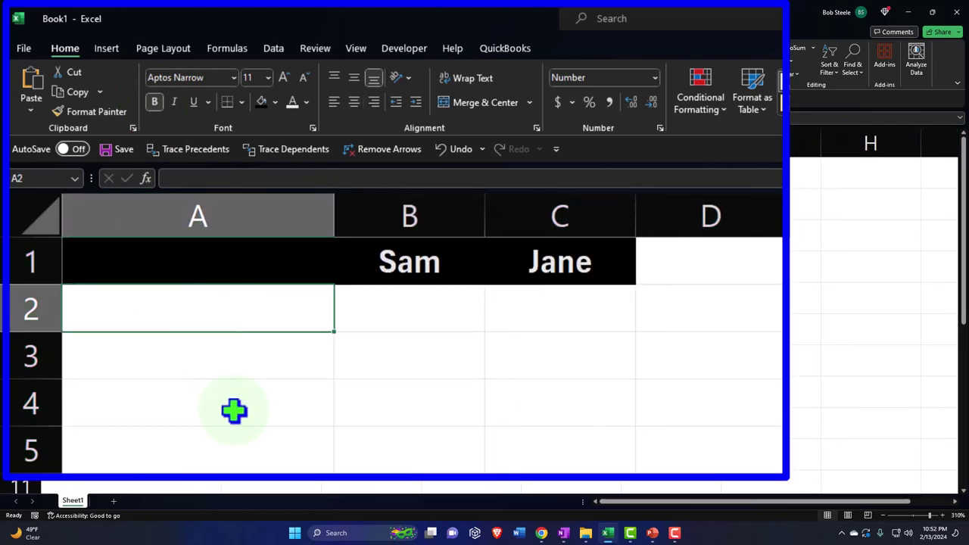
{"action": "type", "text": "earn"}
{"action": "key", "text": "BackSpace"}
{"action": "key", "text": "BackSpace"}
{"action": "key", "text": "BackSpace"}
{"action": "key", "text": "BackSpace"}
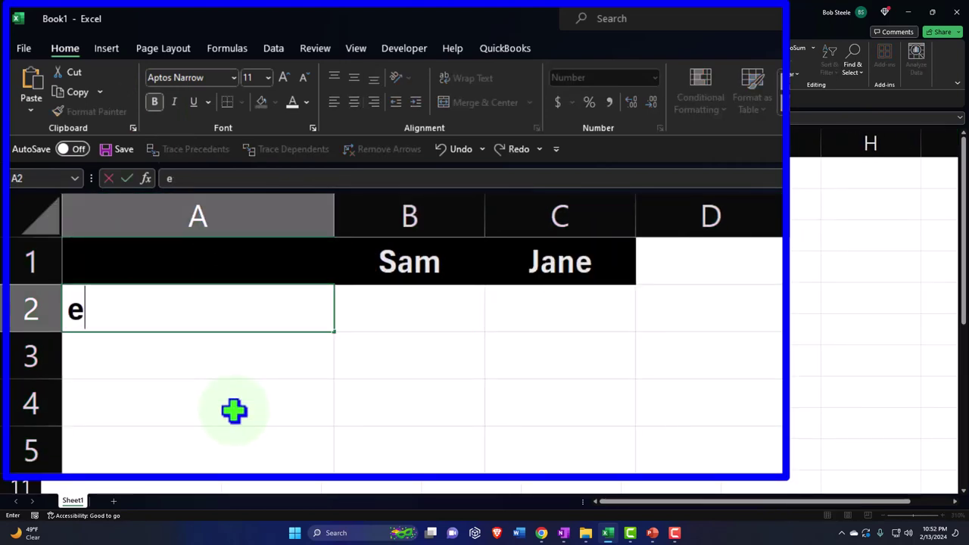
{"action": "type", "text": "Earnings"}
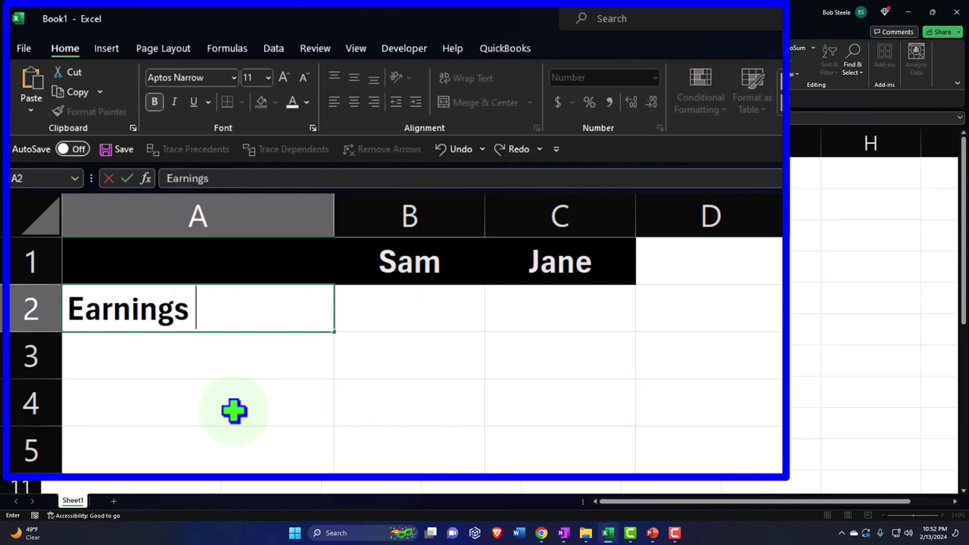
{"action": "key", "text": "Tab"}
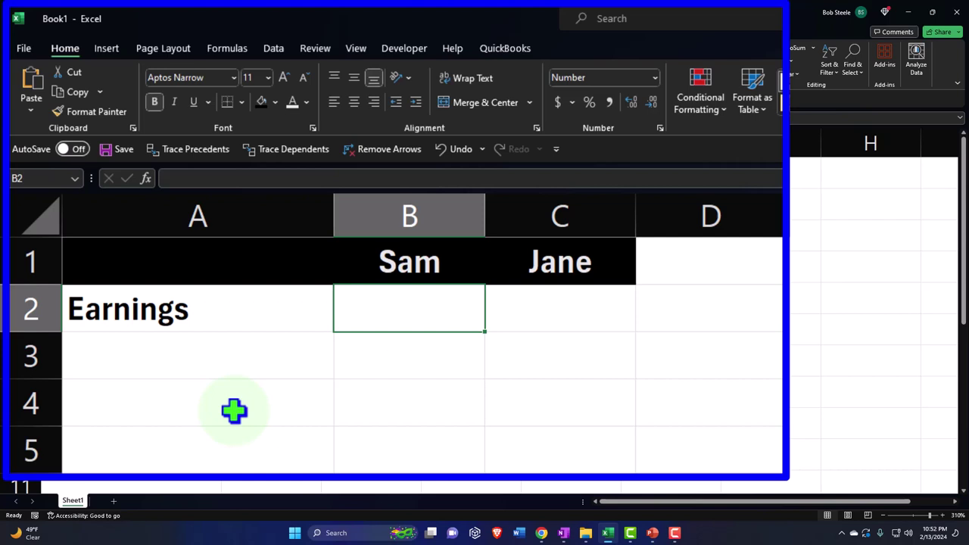
Enter the Earnings amounts 1200 in cell B2 and 2500 in cell C2
{"action": "type", "text": "1200"}
{"action": "key", "text": "Tab"}
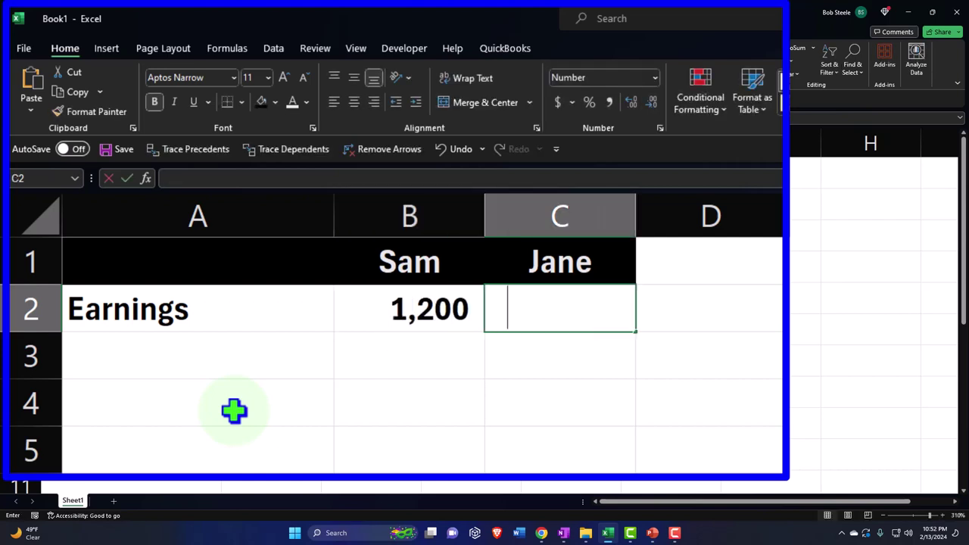
{"action": "type", "text": "2500"}
{"action": "key", "text": "Return"}
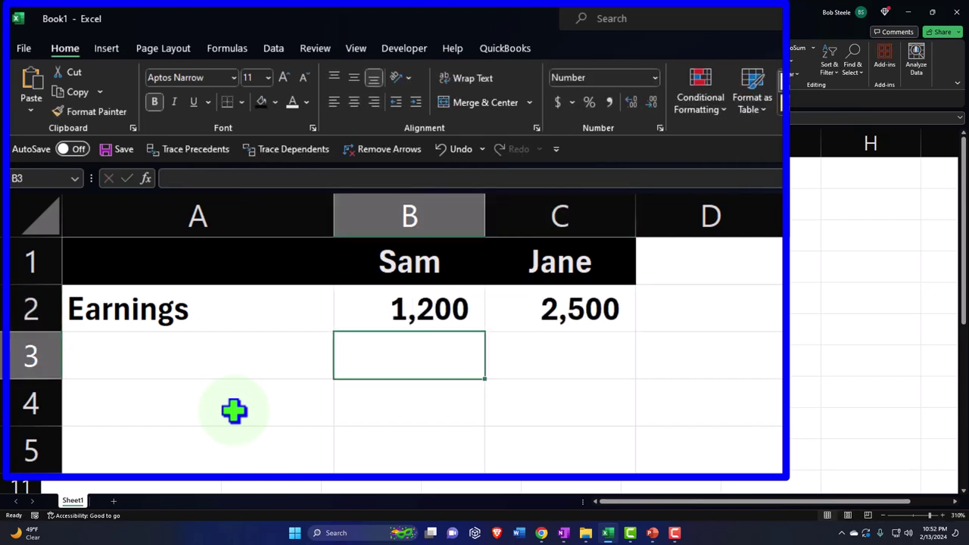
Add a Total header in cell D1 and copy the header formatting from cell C1 onto it
{"action": "key", "text": "Right"}
{"action": "key", "text": "Right"}
{"action": "key", "text": "Up"}
{"action": "key", "text": "Up"}
{"action": "type", "text": "Total"}
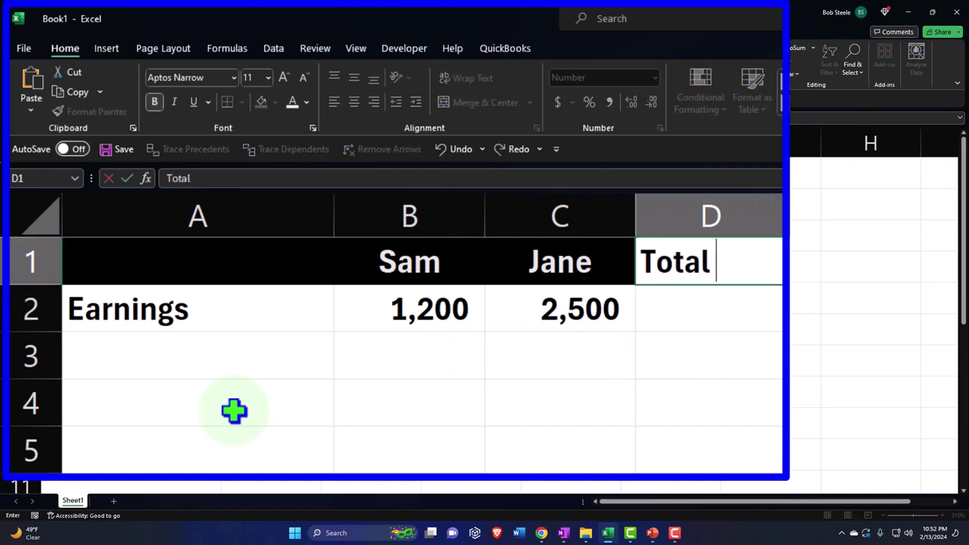
{"action": "key", "text": "Return"}
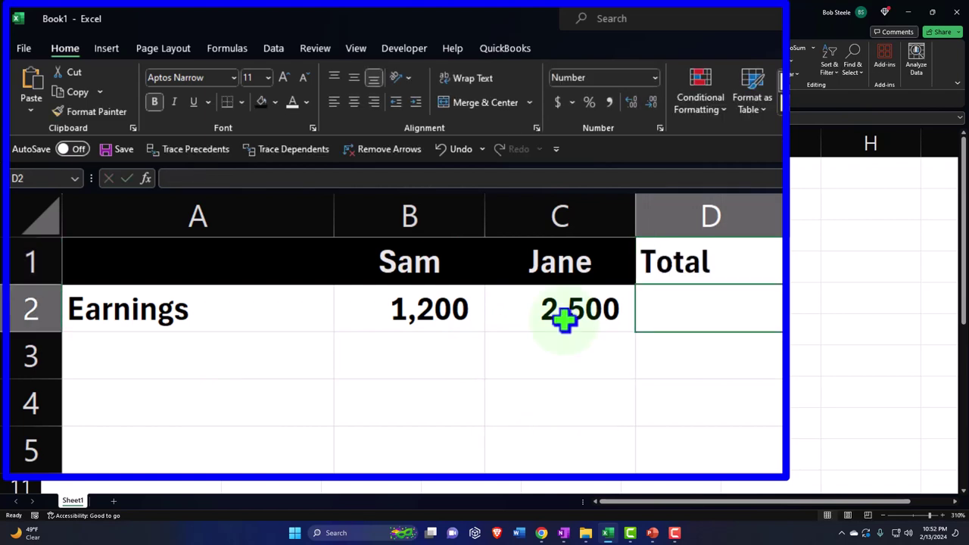
{"action": "left_click", "coordinate": [561, 261]}
{"action": "left_click", "coordinate": [97, 121]}
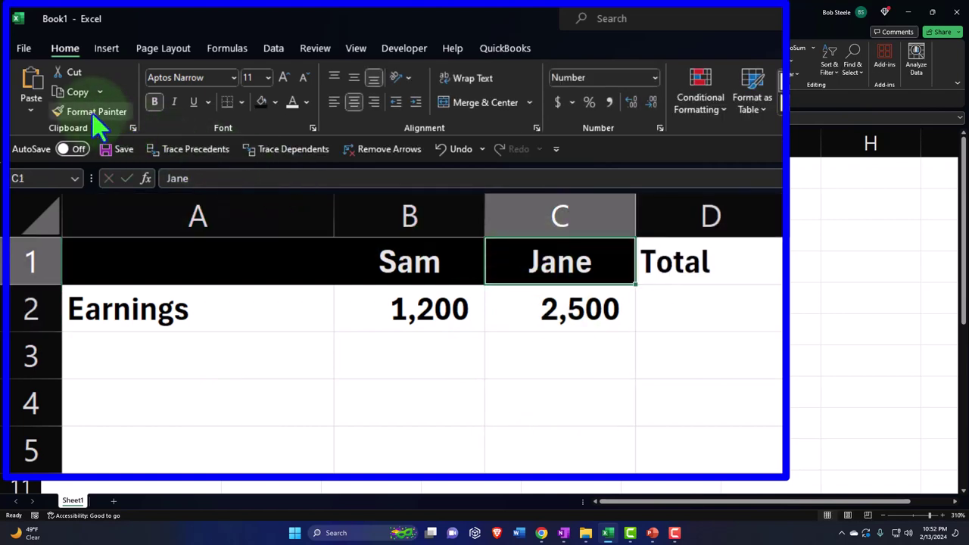
{"action": "left_click", "coordinate": [710, 279]}
Total the Earnings row in cell D2 with a SUM of B2:C2
{"action": "left_click", "coordinate": [706, 308]}
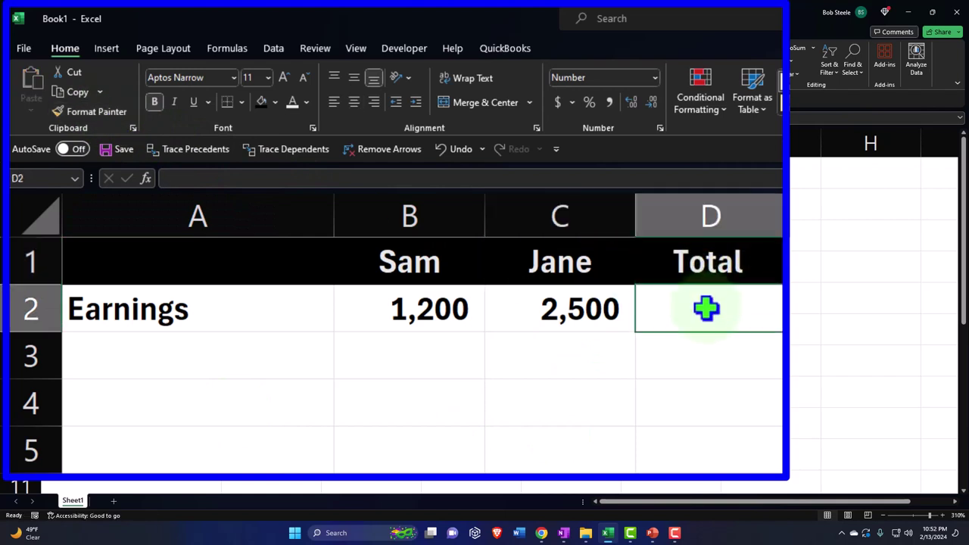
{"action": "type", "text": "=sum("}
{"action": "key", "text": "Left"}
{"action": "key", "text": "shift+Left"}
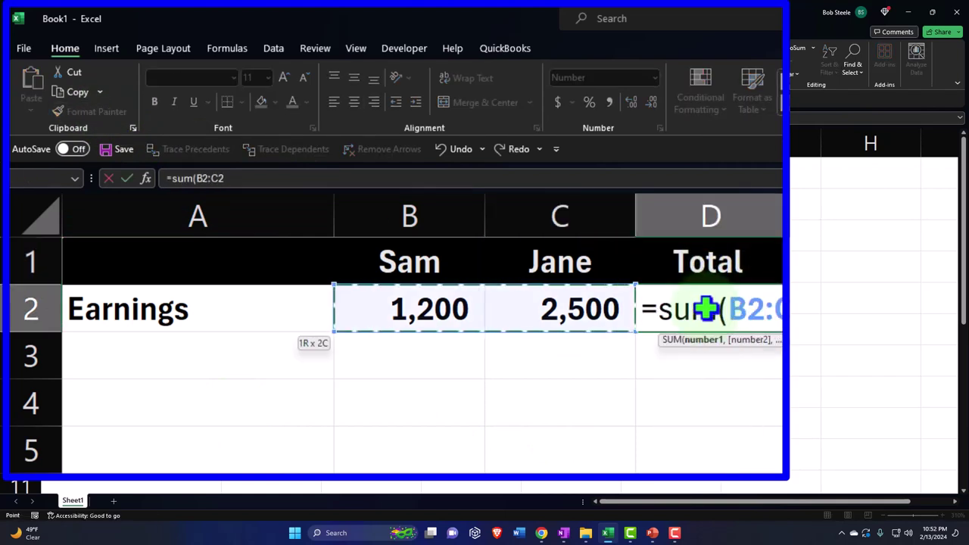
{"action": "key", "text": "Return"}
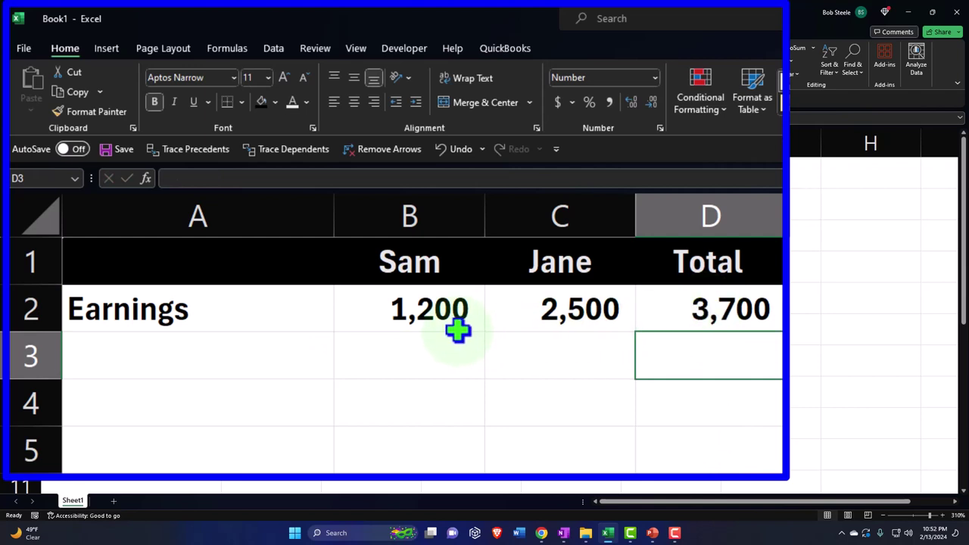
{"action": "left_click", "coordinate": [696, 317]}
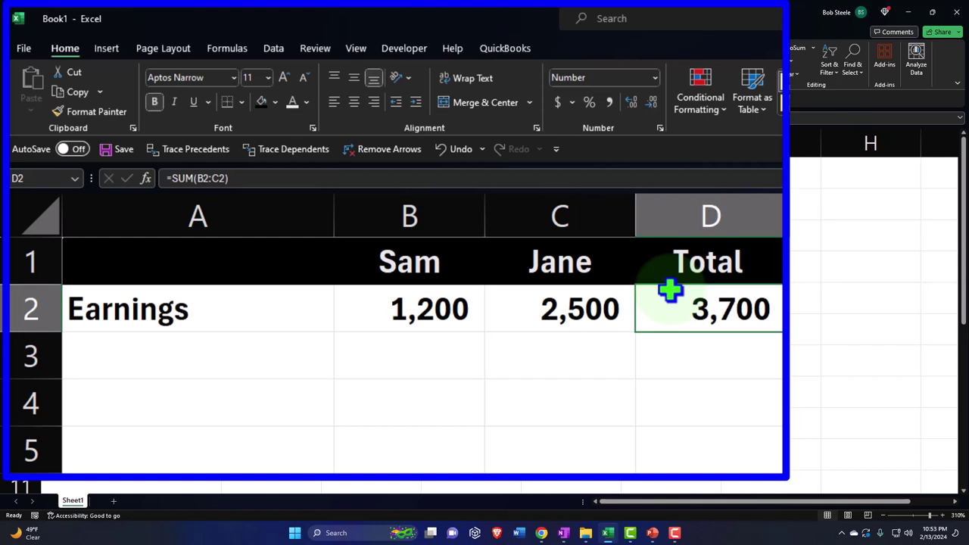
Enter the row label FIT in cell A3 and the first employee's withholding of -180 in cell B3
{"action": "key", "text": "Return"}
{"action": "key", "text": "Left"}
{"action": "key", "text": "Left"}
{"action": "key", "text": "Left"}
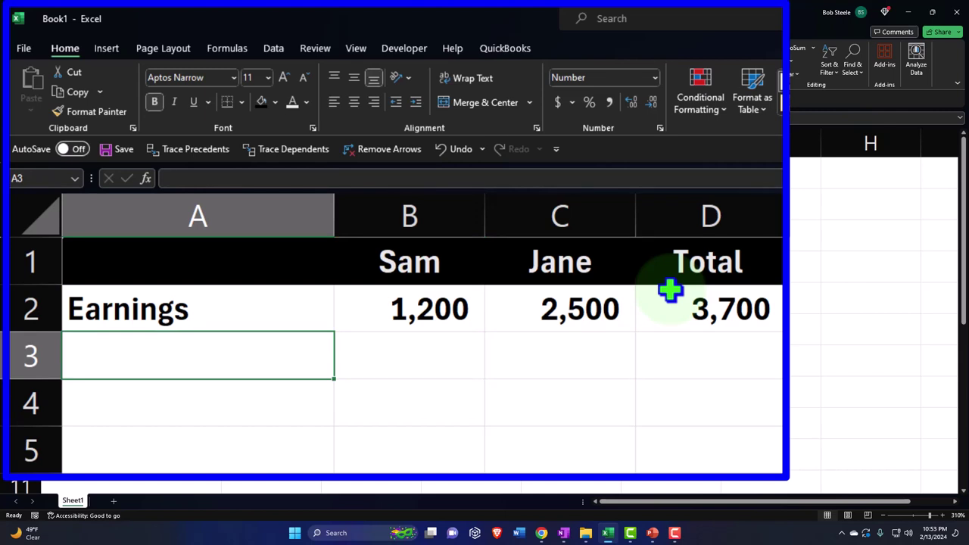
{"action": "type", "text": "FIT"}
{"action": "key", "text": "Tab"}
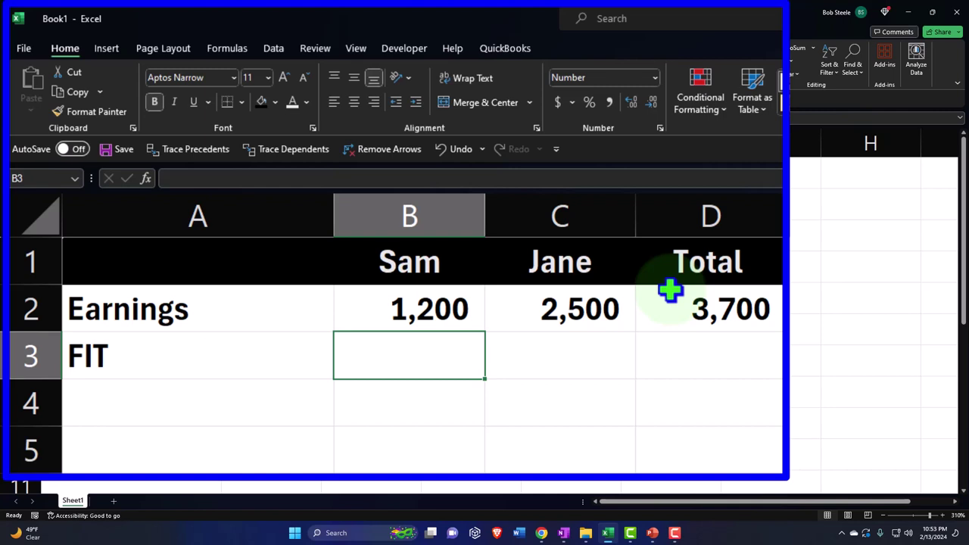
{"action": "type", "text": "-180"}
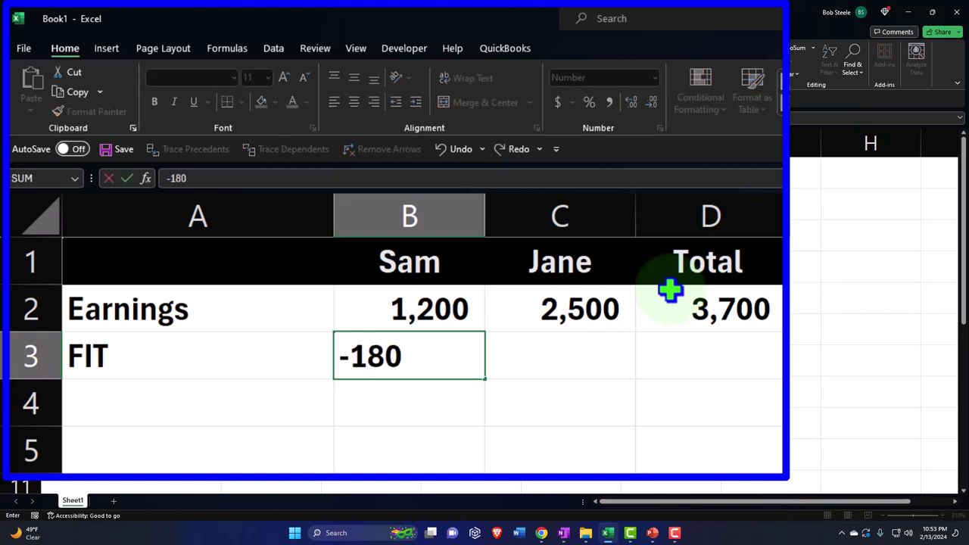
{"action": "key", "text": "Return"}
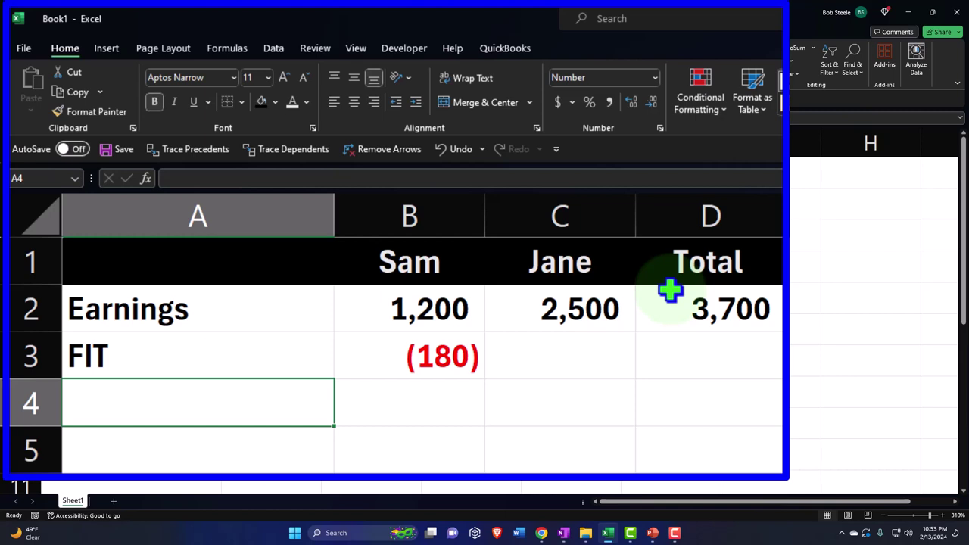
Enter the second employee's FIT withholding of -230 in cell C3
{"action": "key", "text": "Right"}
{"action": "key", "text": "Right"}
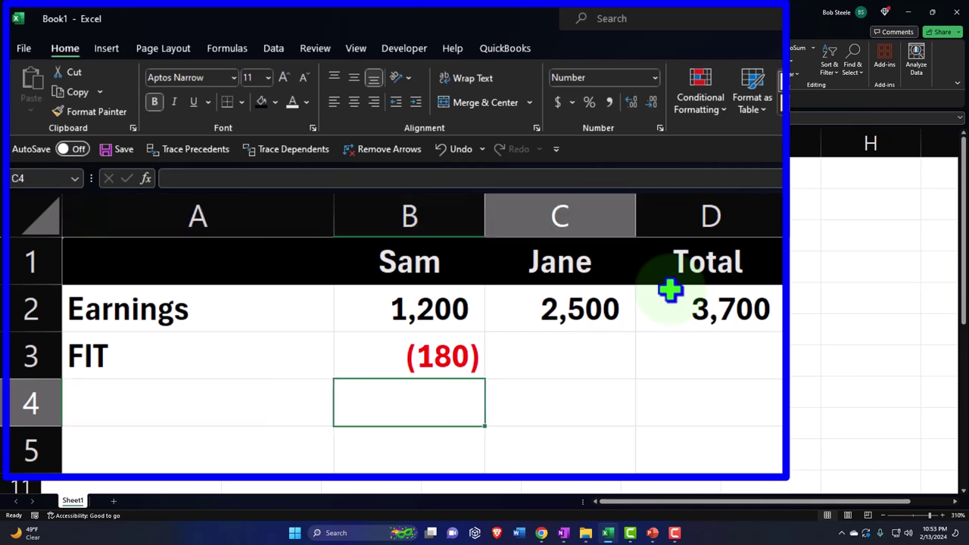
{"action": "key", "text": "Up"}
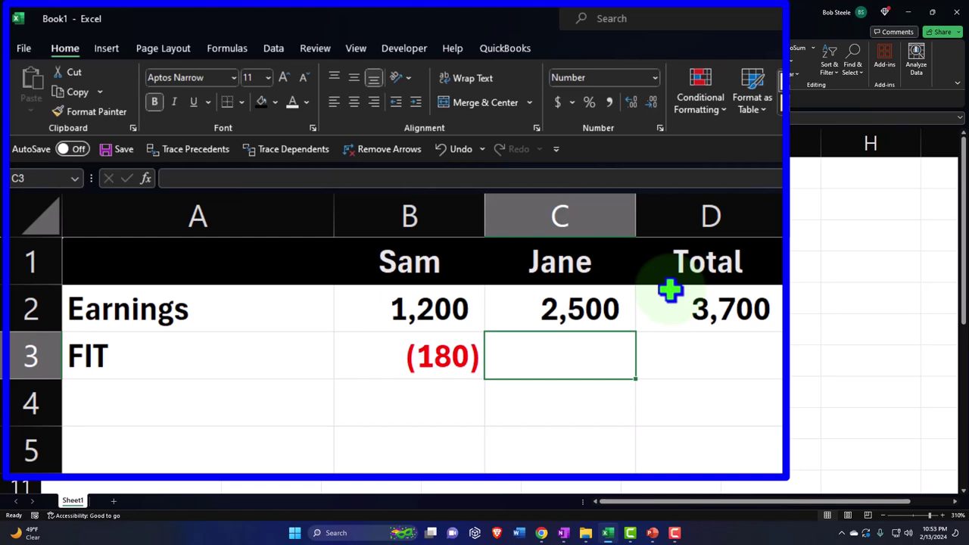
{"action": "type", "text": "-23"}
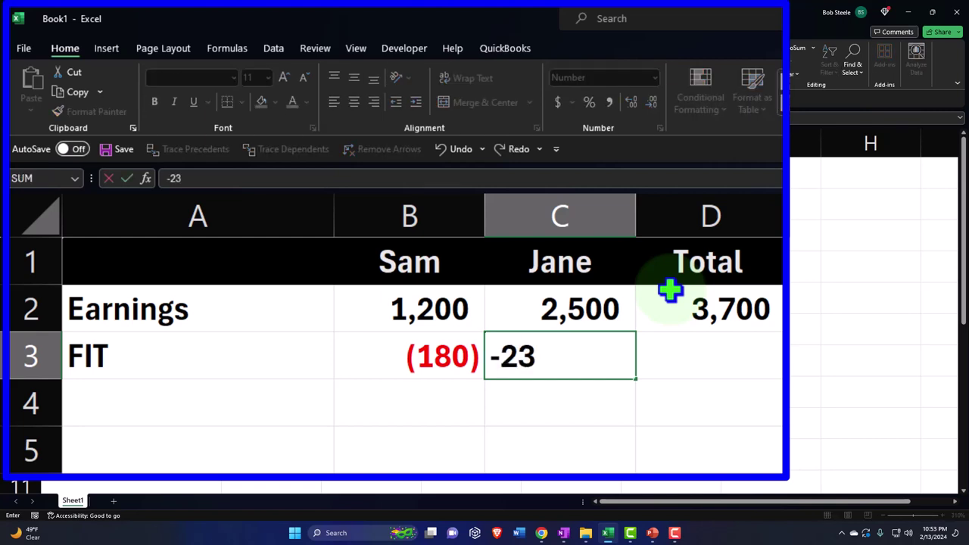
{"action": "type", "text": "0"}
{"action": "key", "text": "Return"}
Total the FIT row in cell D3 with a SUM of B3:C3
{"action": "key", "text": "Up"}
{"action": "key", "text": "Right"}
{"action": "type", "text": "=sum9"}
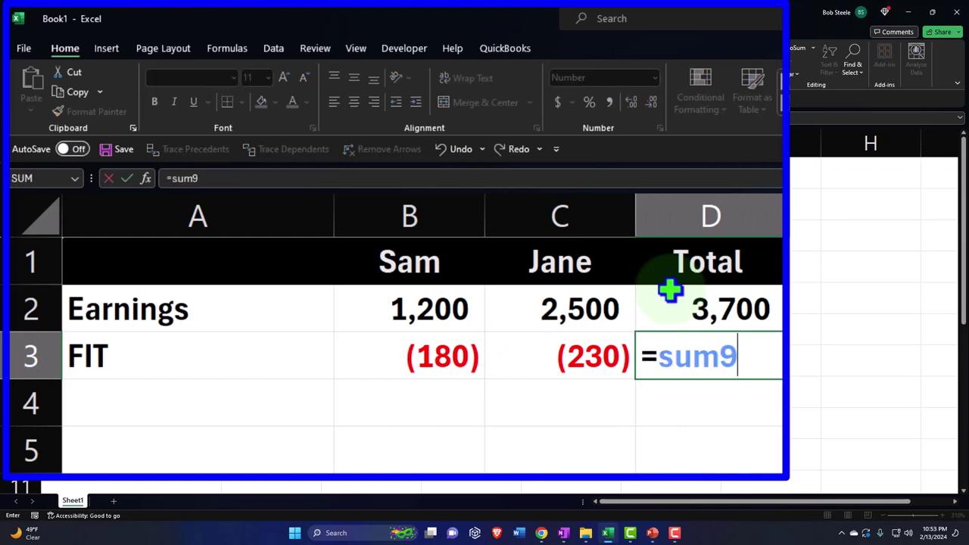
{"action": "key", "text": "BackSpace"}
{"action": "type", "text": "("}
{"action": "key", "text": "Left"}
{"action": "key", "text": "shift+Left"}
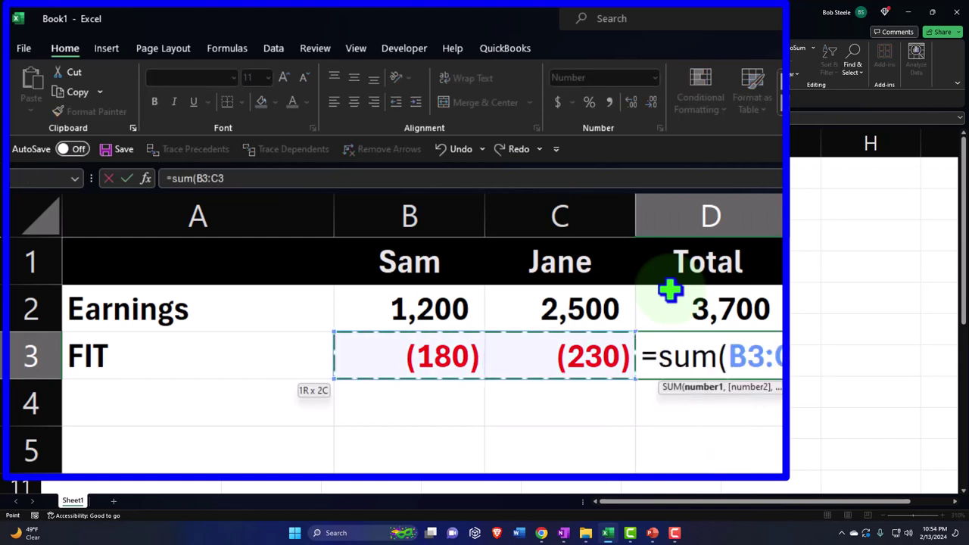
{"action": "key", "text": "Return"}
Enter the row label Social Security EE in cell A4 and the formula -B2*.062 in cell B4
{"action": "key", "text": "Home"}
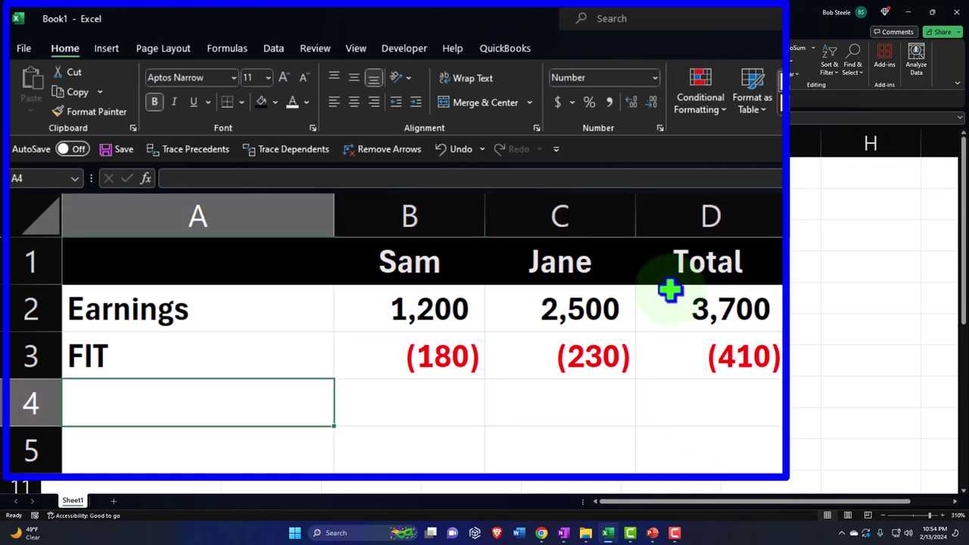
{"action": "type", "text": "S"}
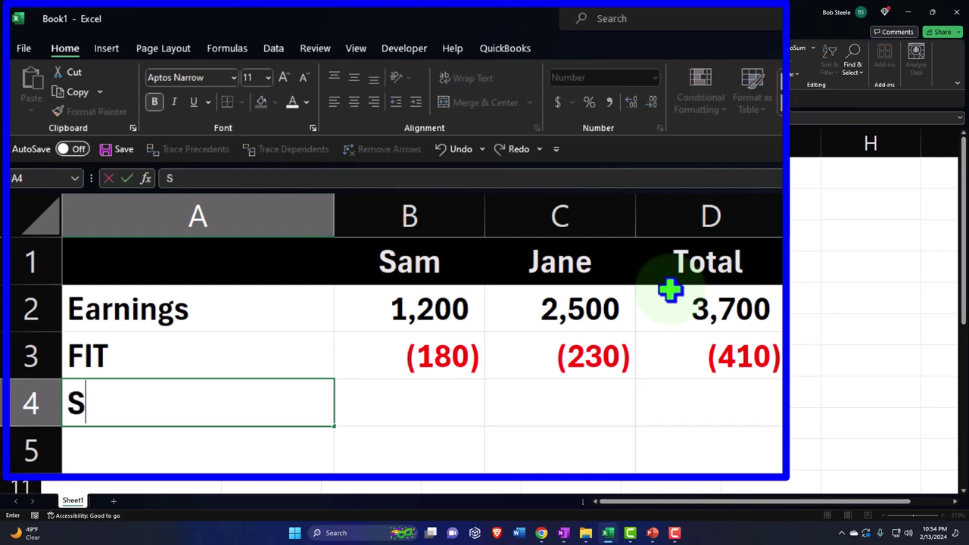
{"action": "type", "text": "ocial Security EE"}
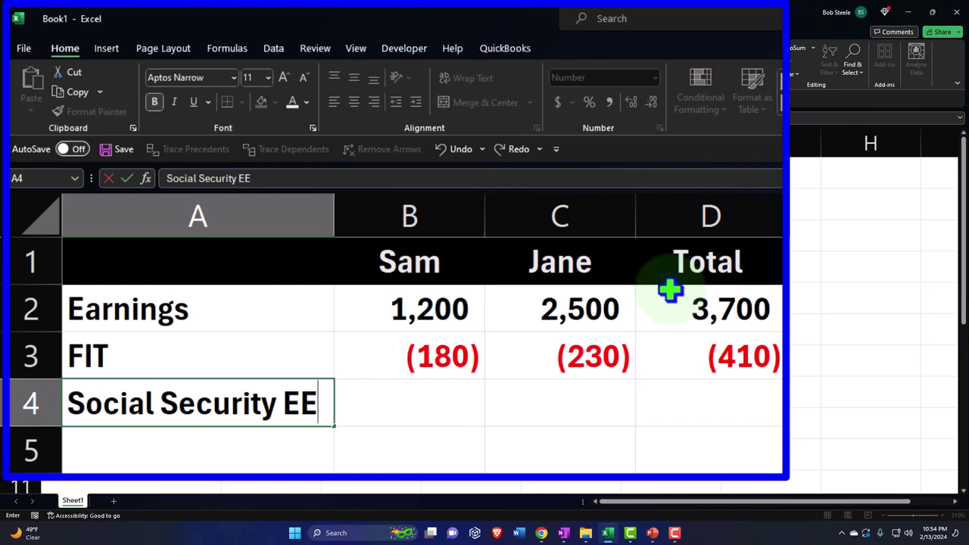
{"action": "key", "text": "Tab"}
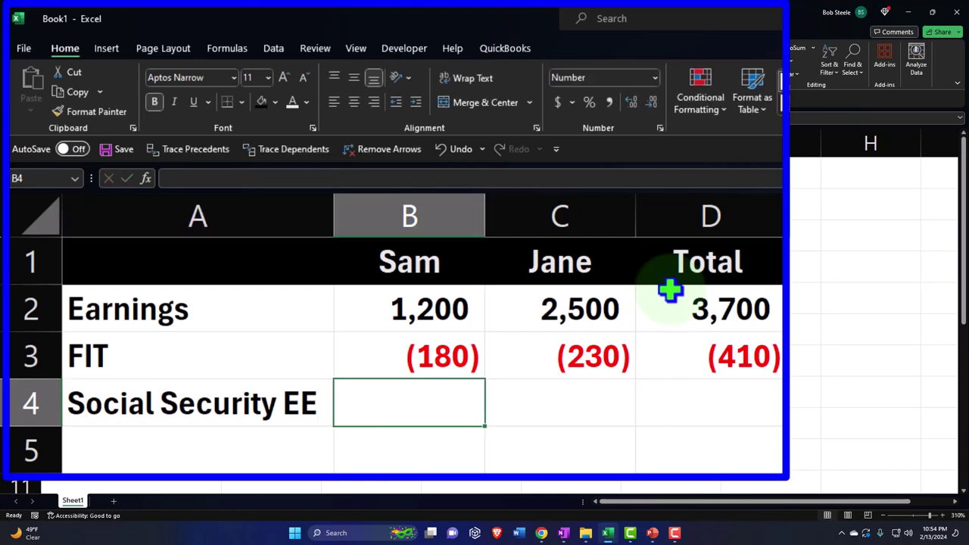
{"action": "type", "text": "-"}
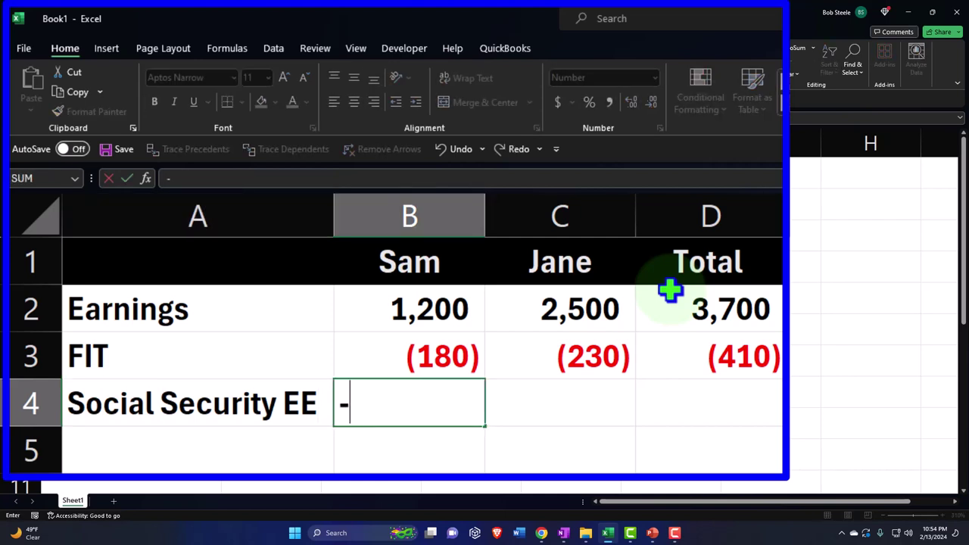
{"action": "key", "text": "Up"}
{"action": "key", "text": "Up"}
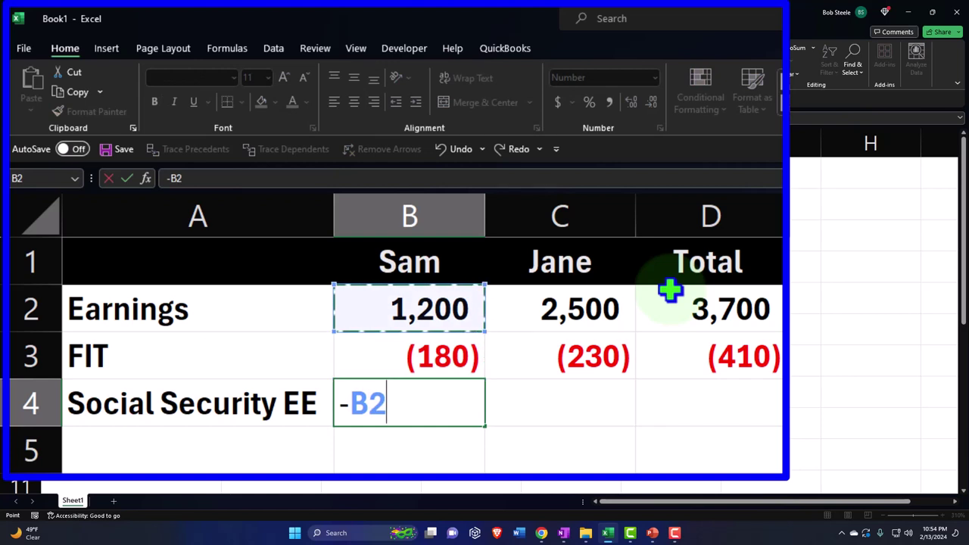
{"action": "type", "text": "*.062"}
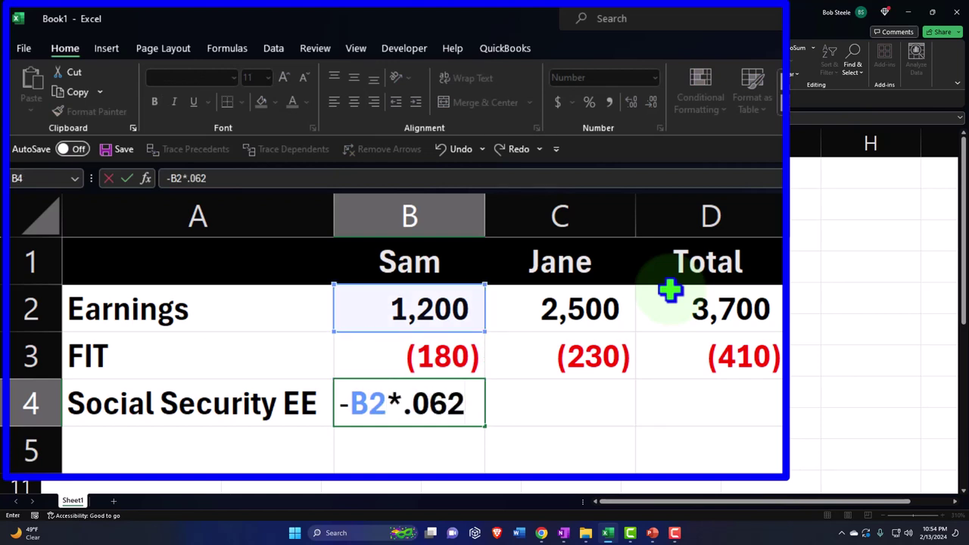
{"action": "key", "text": "Return"}
Calculate the second employee's Social Security EE in cell C4 with the formula -C2*.062
{"action": "key", "text": "Right"}
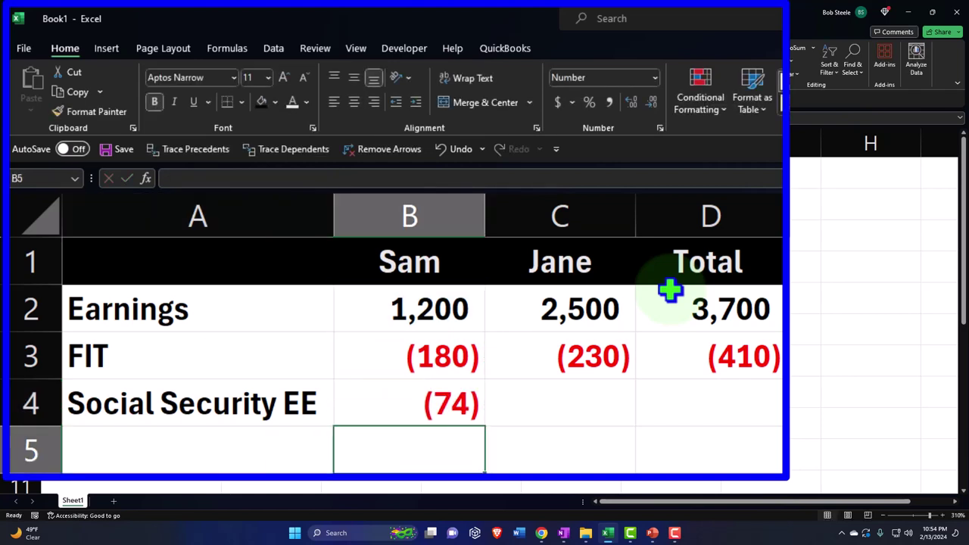
{"action": "key", "text": "Up"}
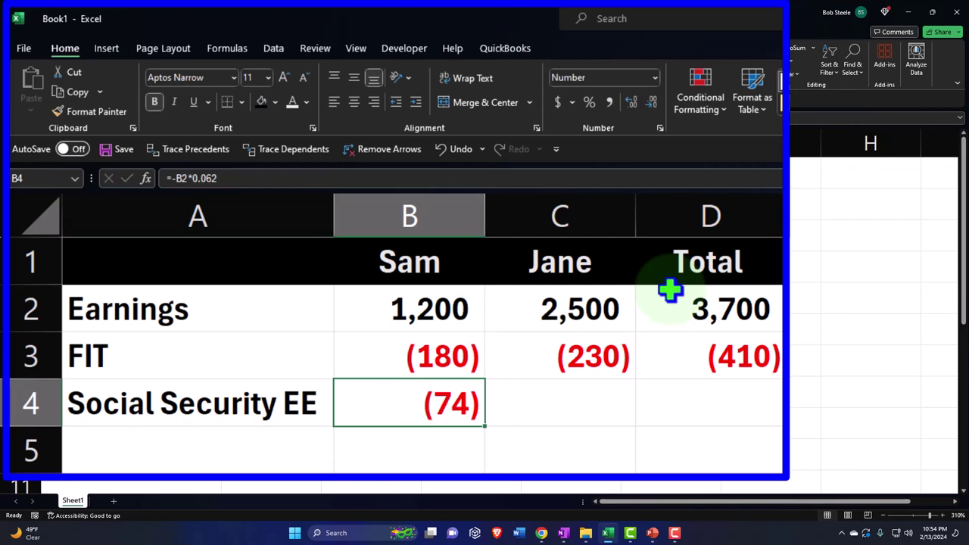
{"action": "key", "text": "Right"}
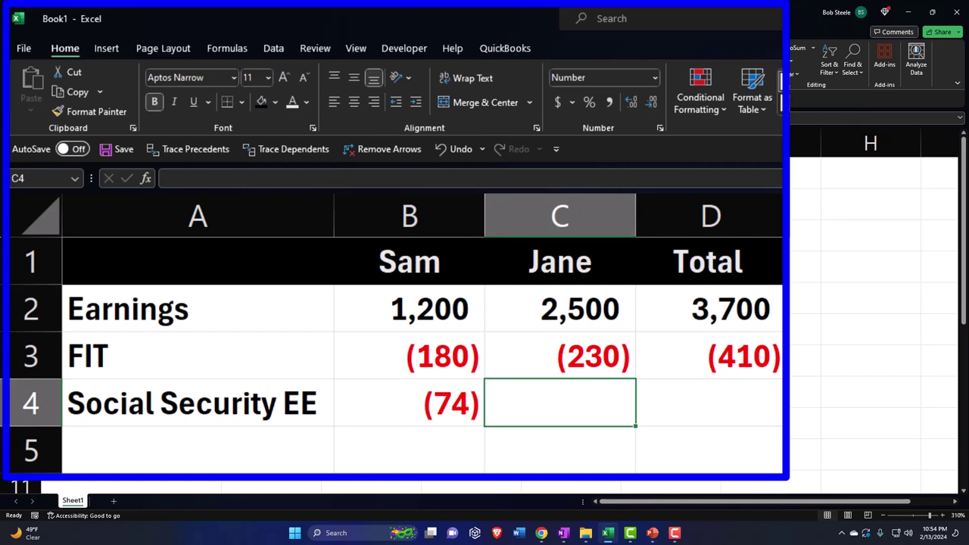
{"action": "type", "text": "-"}
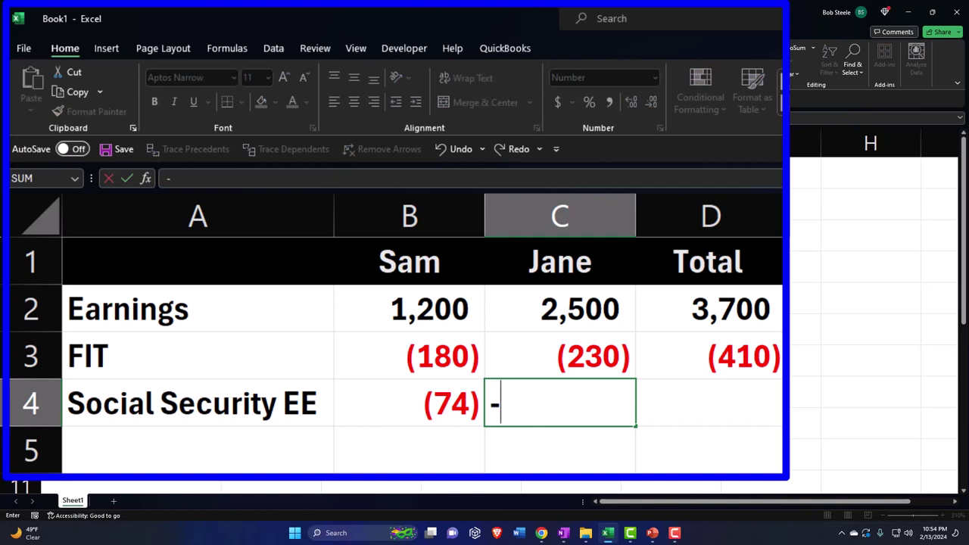
{"action": "key", "text": "Up"}
{"action": "key", "text": "Up"}
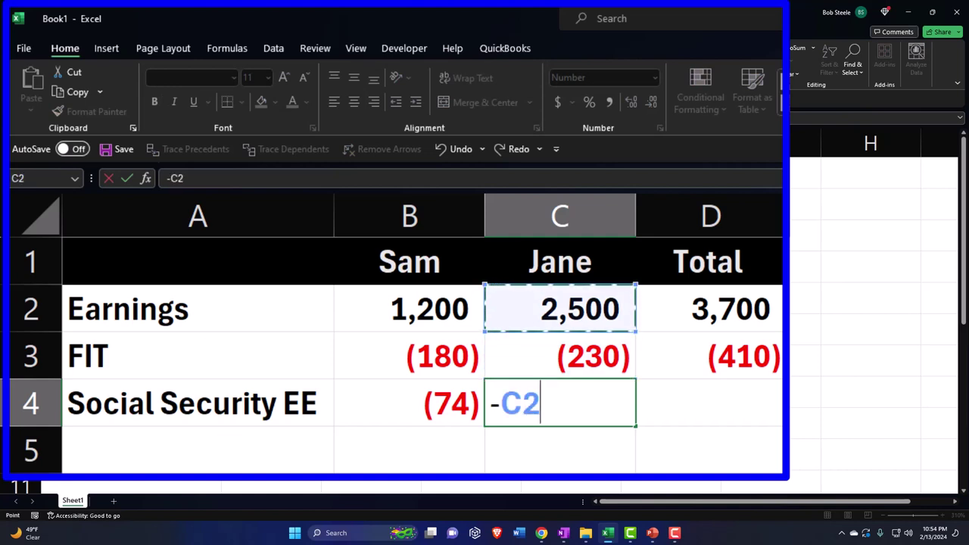
{"action": "type", "text": "*.06"}
{"action": "key", "text": "Return"}
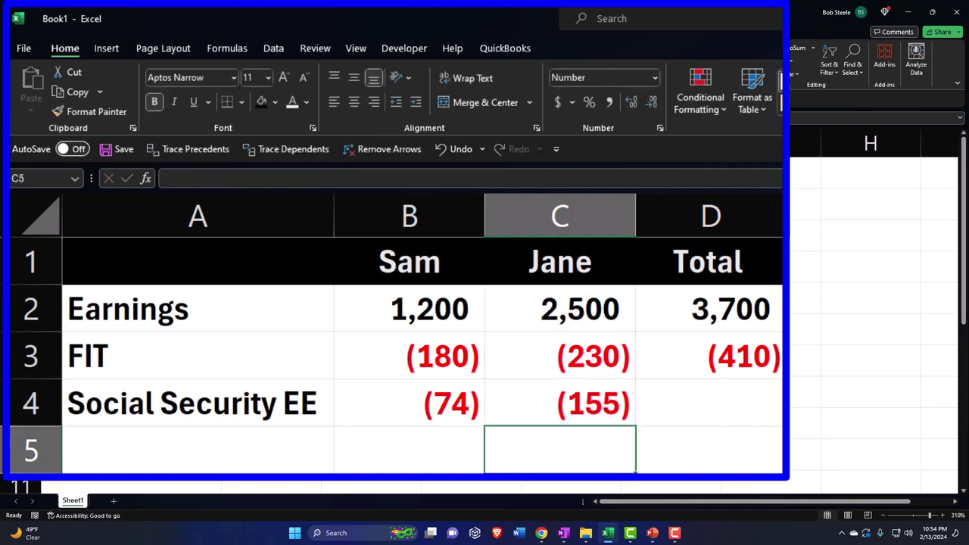
Total the Social Security EE row in cell D4 with a SUM of B4:C4
{"action": "left_click", "coordinate": [709, 403]}
{"action": "type", "text": "=sum"}
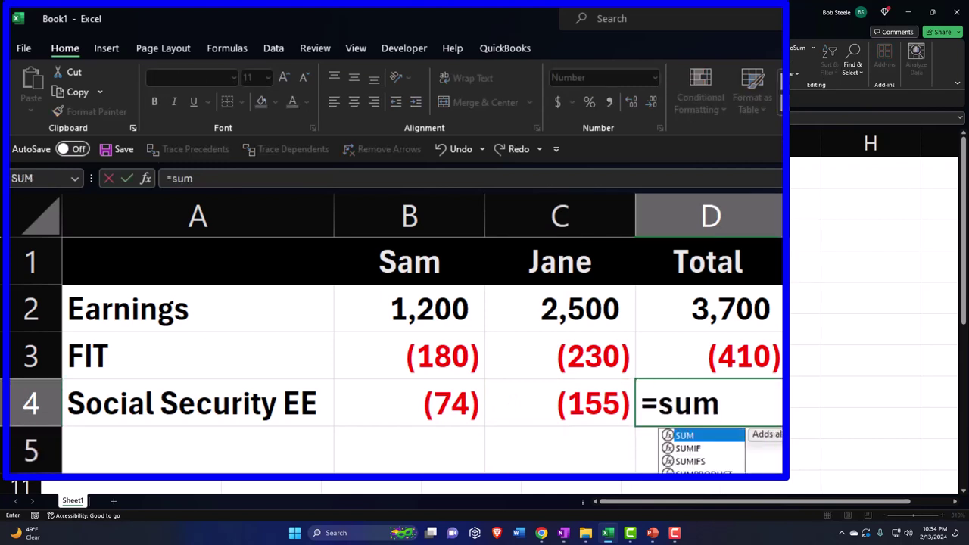
{"action": "type", "text": "("}
{"action": "left_click_drag", "start_coordinate": [575, 405], "coordinate": [363, 412]}
{"action": "key", "text": "Return"}
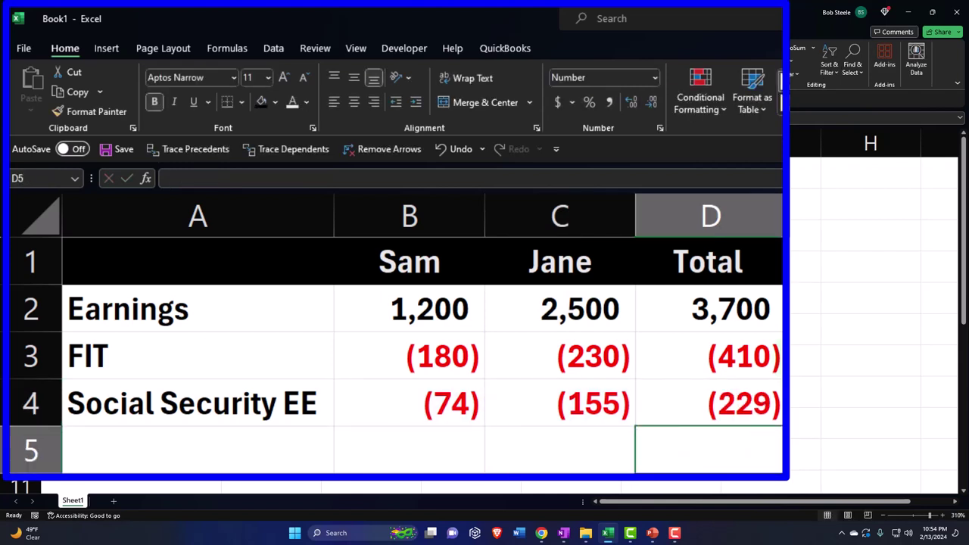
{"action": "left_click", "coordinate": [765, 314]}
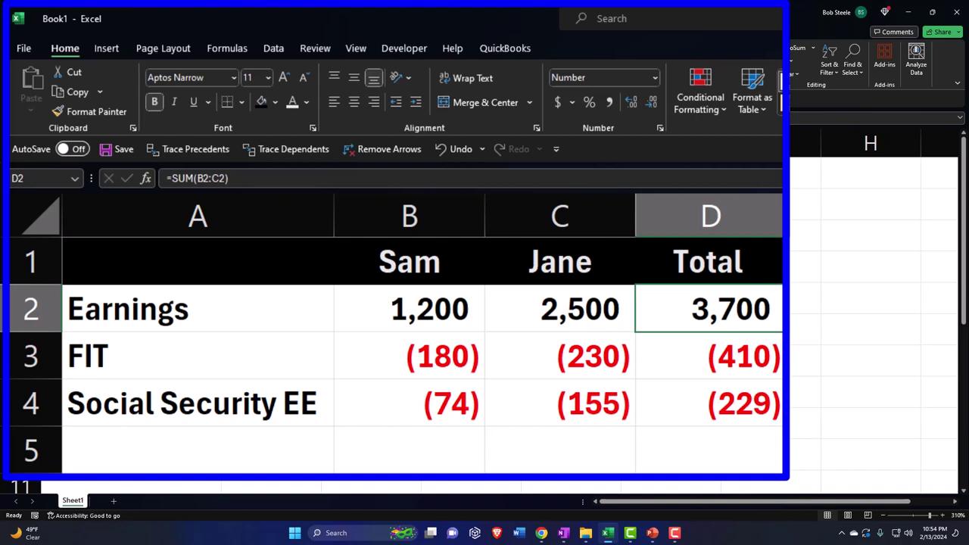
{"action": "left_click", "coordinate": [765, 356]}
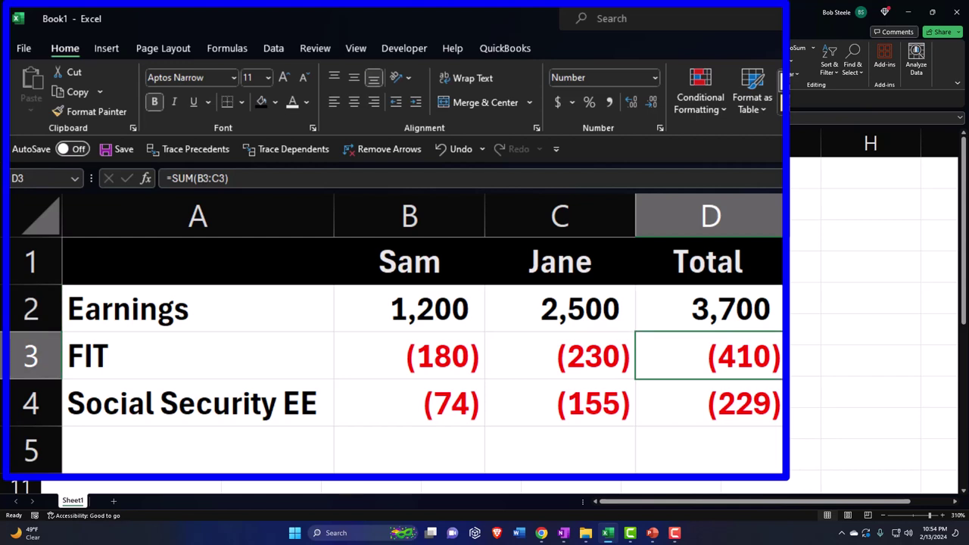
Enter the row label Medicare in cell A5
{"action": "left_click", "coordinate": [765, 403]}
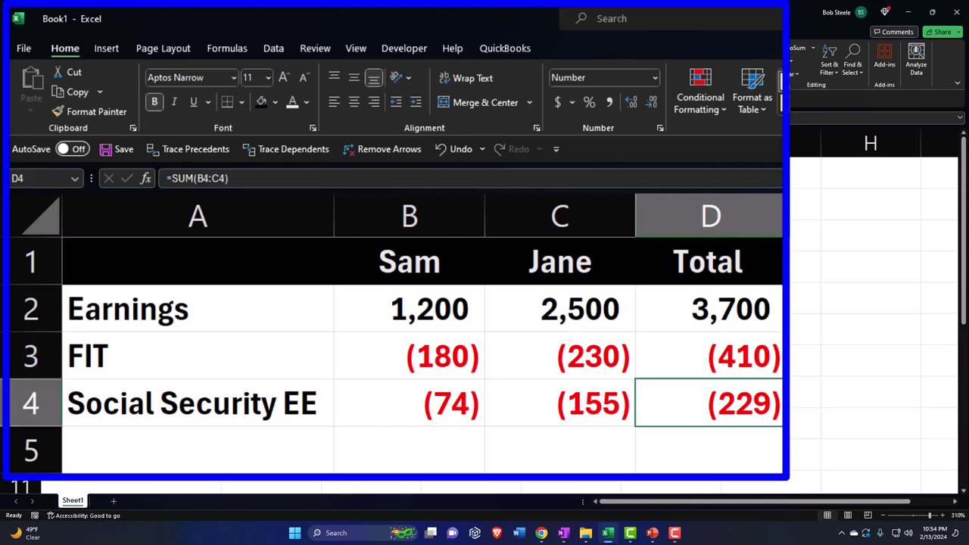
{"action": "left_click", "coordinate": [710, 450]}
{"action": "left_click", "coordinate": [561, 450]}
{"action": "left_click", "coordinate": [409, 450]}
{"action": "left_click", "coordinate": [198, 450]}
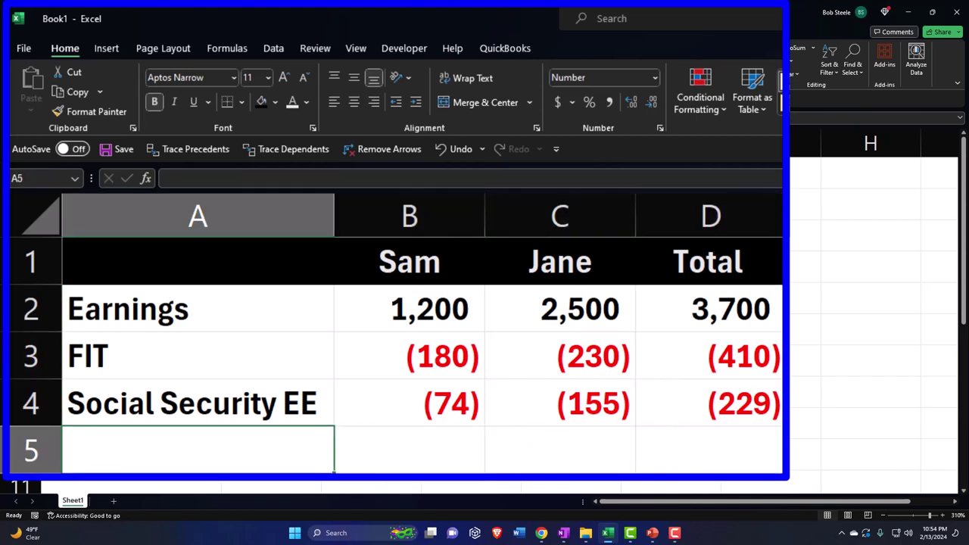
{"action": "type", "text": "MEdi"}
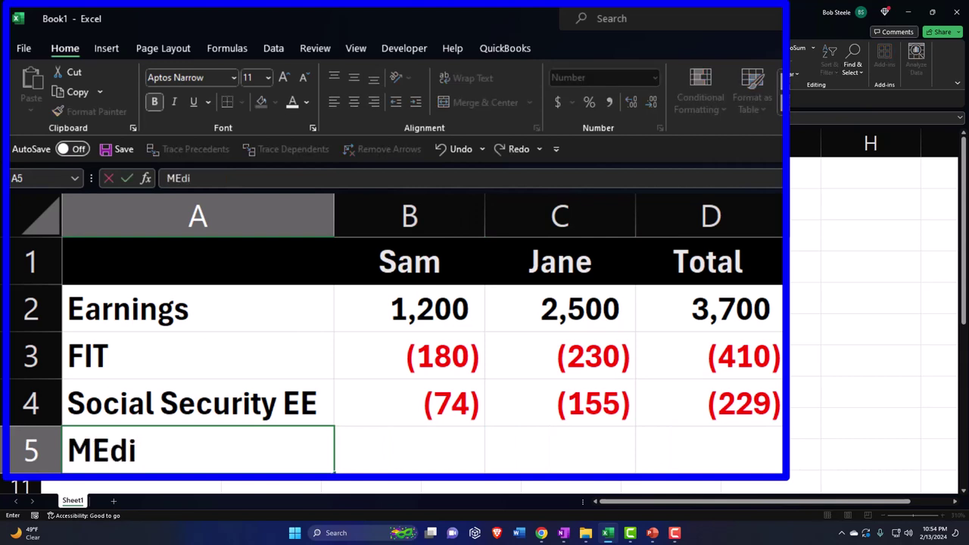
{"action": "key", "text": "BackSpace"}
{"action": "key", "text": "BackSpace"}
{"action": "key", "text": "BackSpace"}
{"action": "type", "text": "edicare"}
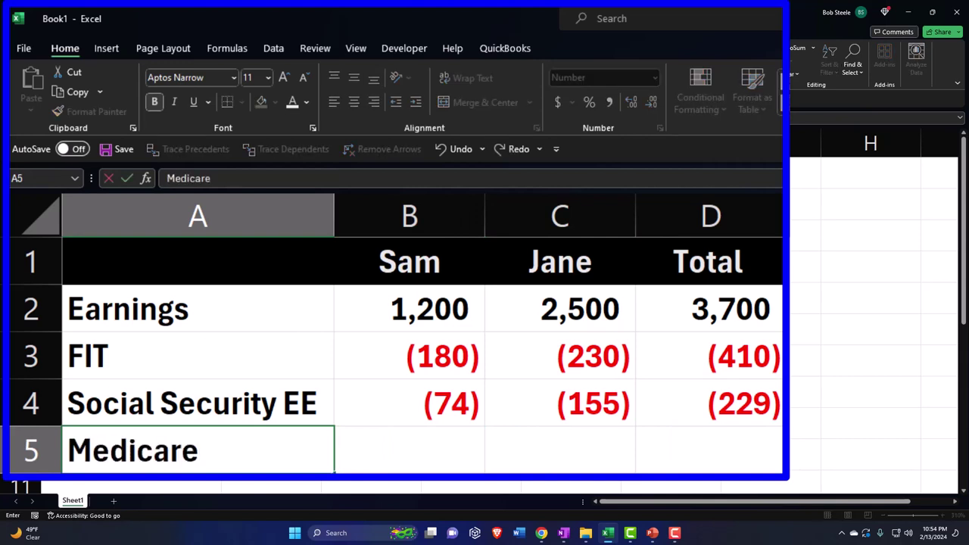
{"action": "key", "text": "Tab"}
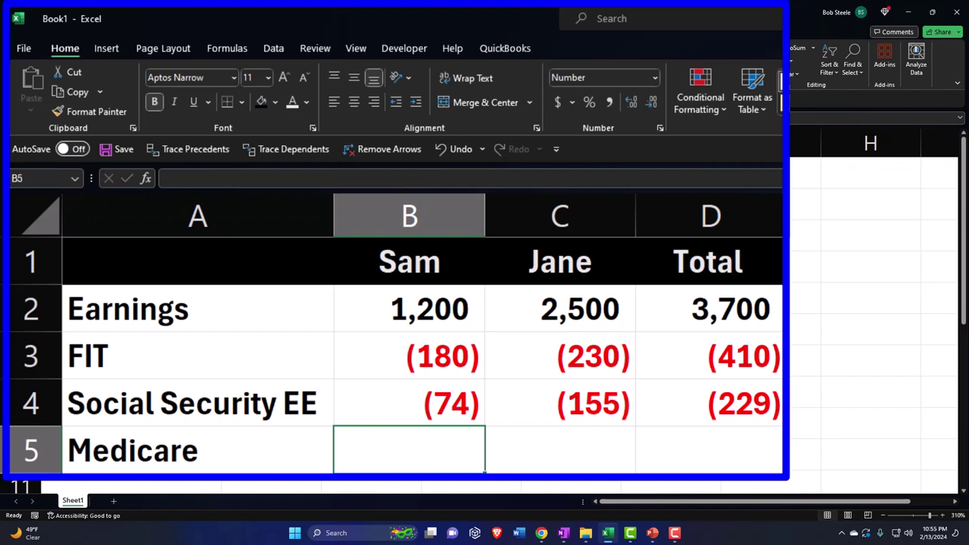
Calculate the first employee's Medicare deduction in cell B5 with the formula -B2*.0145
{"action": "type", "text": "-"}
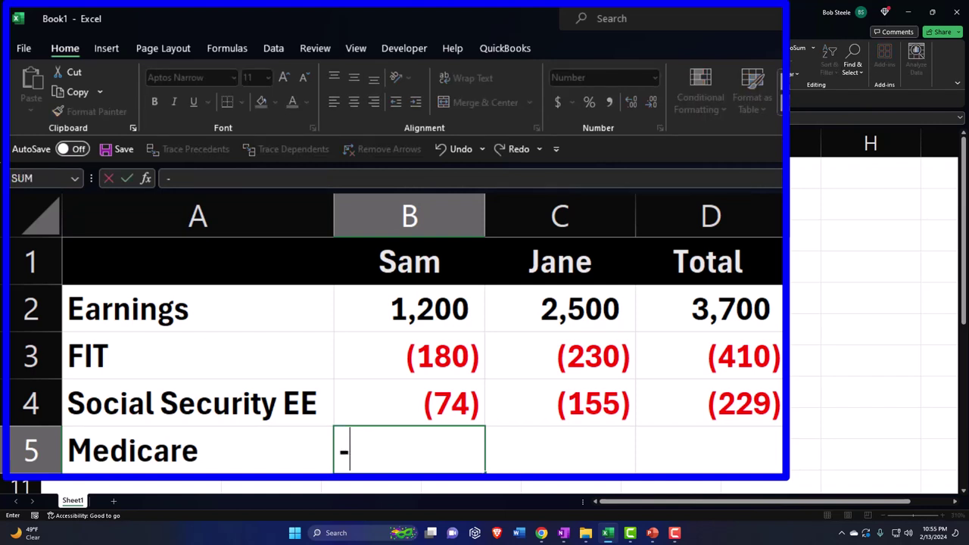
{"action": "key", "text": "Up"}
{"action": "key", "text": "Up"}
{"action": "key", "text": "Up"}
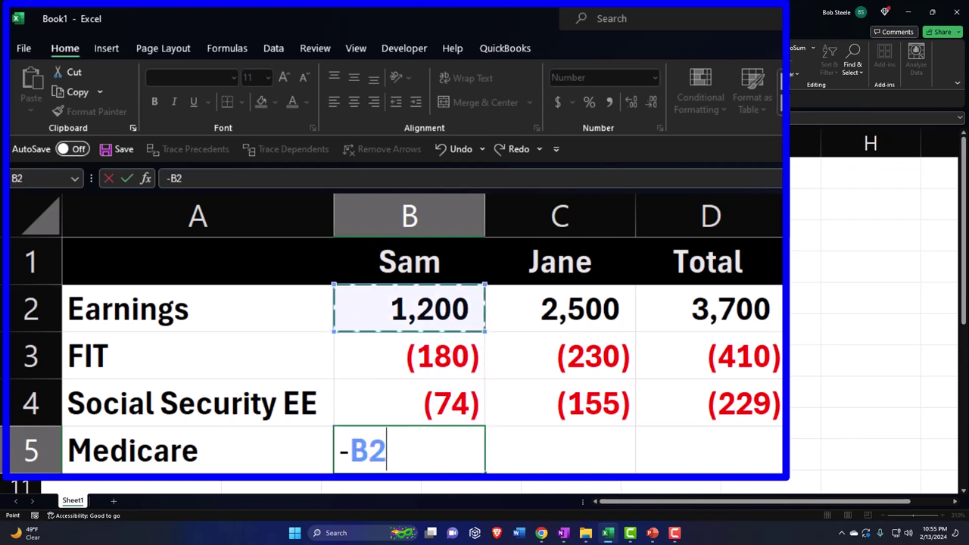
{"action": "type", "text": "*.014"}
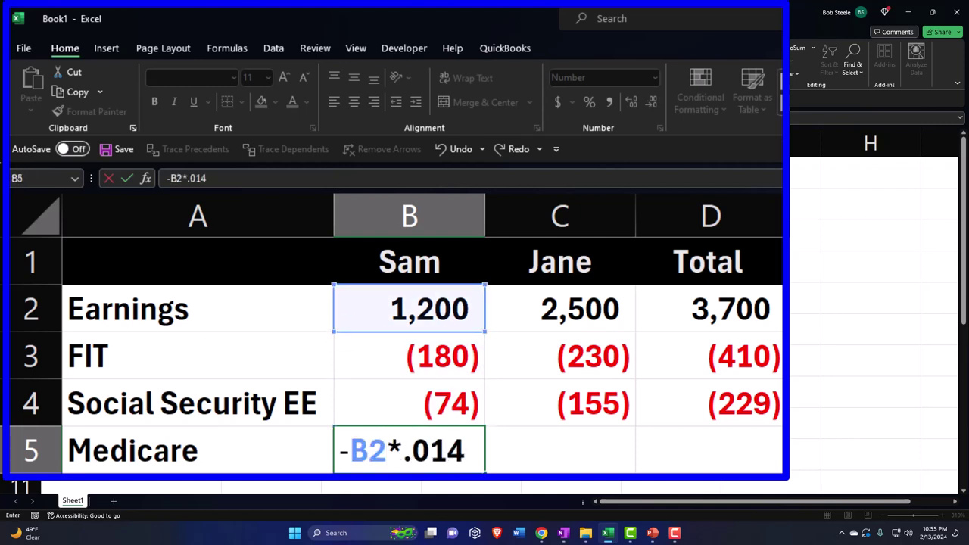
{"action": "key", "text": "Return"}
{"action": "key", "text": "Right"}
{"action": "key", "text": "Up"}
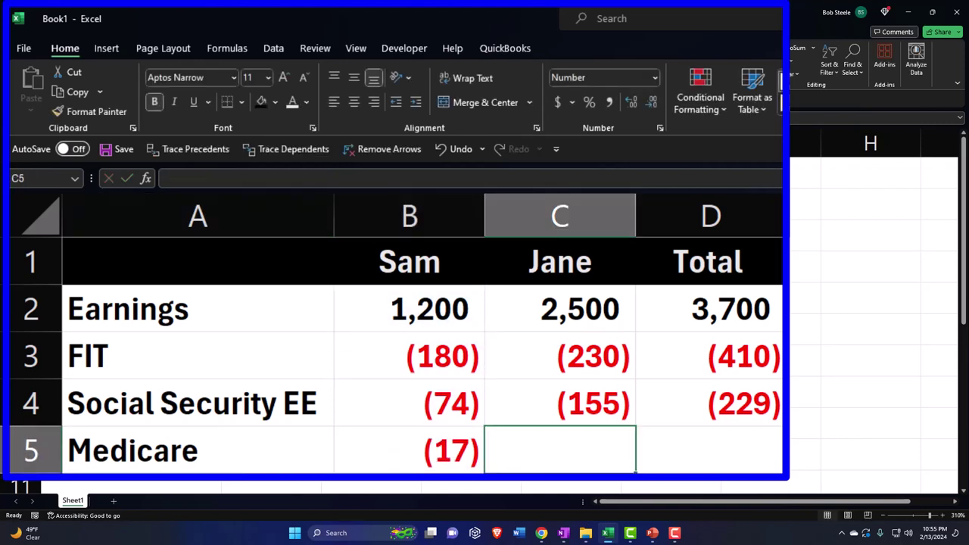
Calculate the second employee's Medicare deduction in cell C5 with the formula =-C2*.0145
{"action": "type", "text": "=-"}
{"action": "key", "text": "Up"}
{"action": "key", "text": "Up"}
{"action": "key", "text": "Up"}
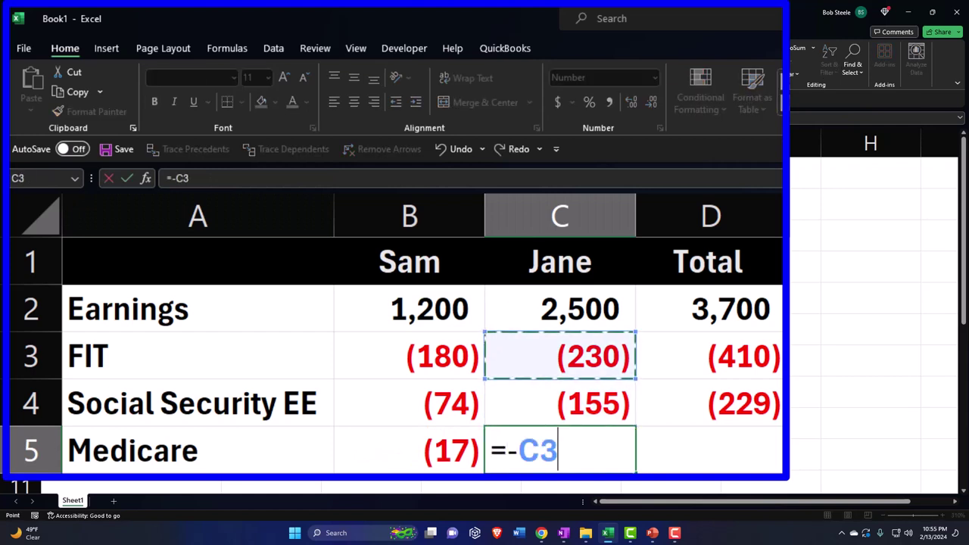
{"action": "type", "text": "*.0145"}
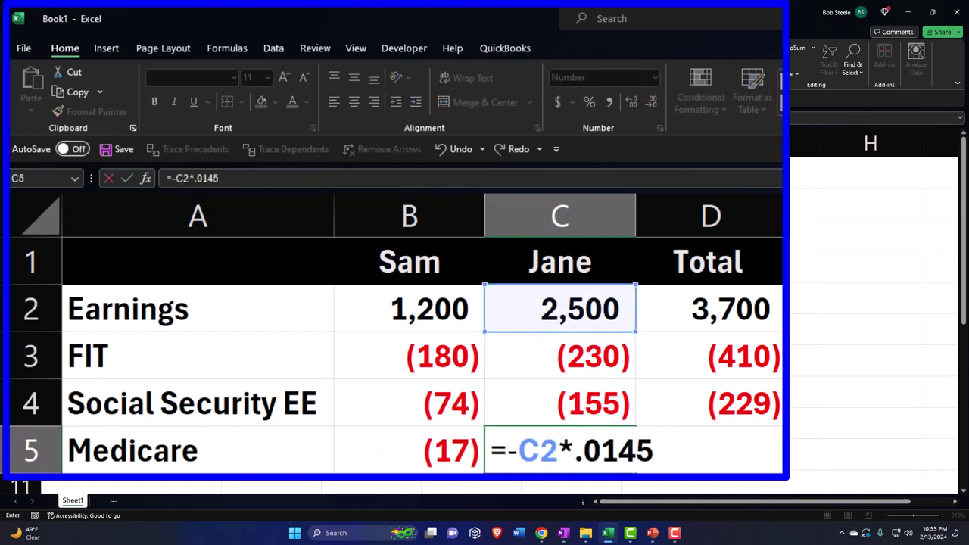
{"action": "key", "text": "Return"}
{"action": "key", "text": "Right"}
{"action": "key", "text": "Up"}
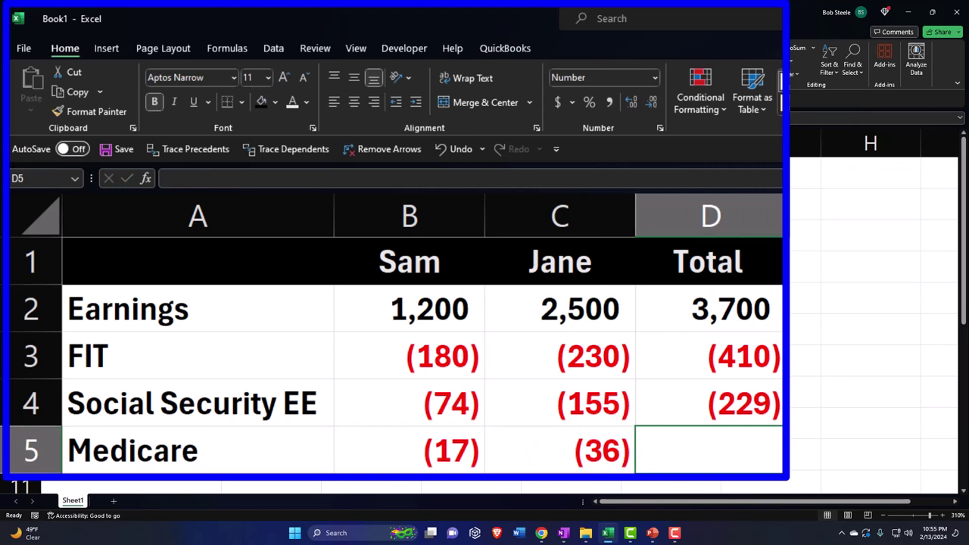
Total the Medicare row in cell D5 with a SUM of B5:C5
{"action": "type", "text": "=sum("}
{"action": "key", "text": "Left"}
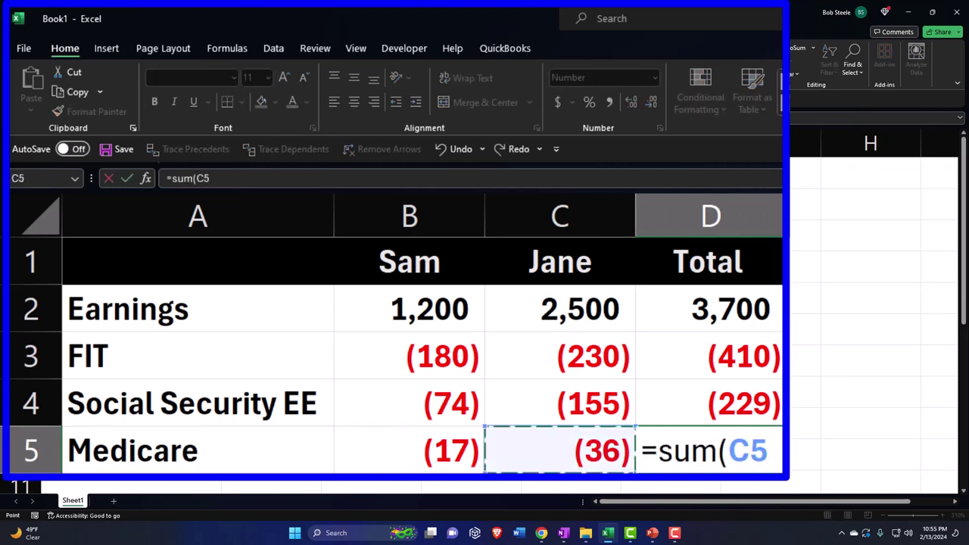
{"action": "key", "text": "shift+Left"}
{"action": "key", "text": "Return"}
Underline the Medicare amounts in cells B5:D5
{"action": "key", "text": "Left"}
{"action": "key", "text": "Left"}
{"action": "key", "text": "Left"}
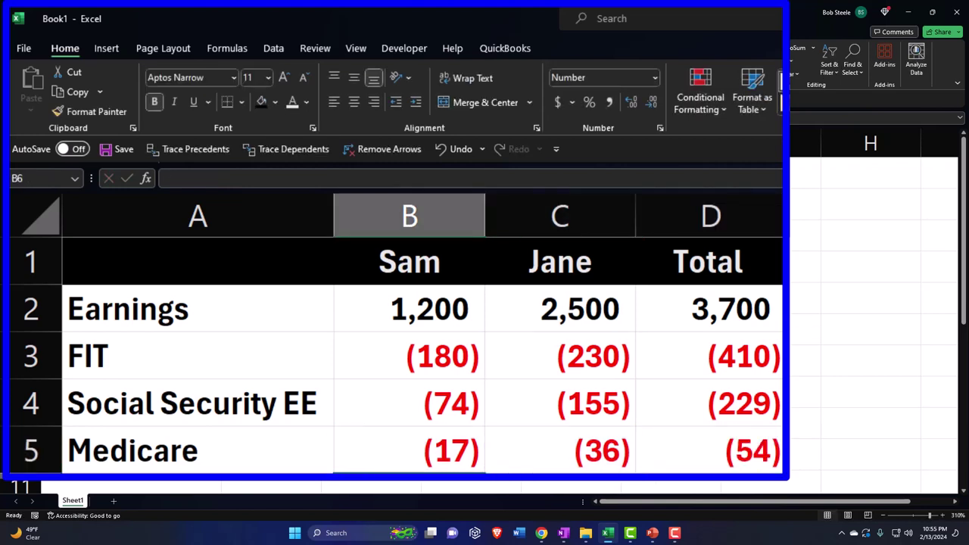
{"action": "left_click_drag", "start_coordinate": [435, 446], "coordinate": [689, 451]}
{"action": "left_click", "coordinate": [193, 102]}
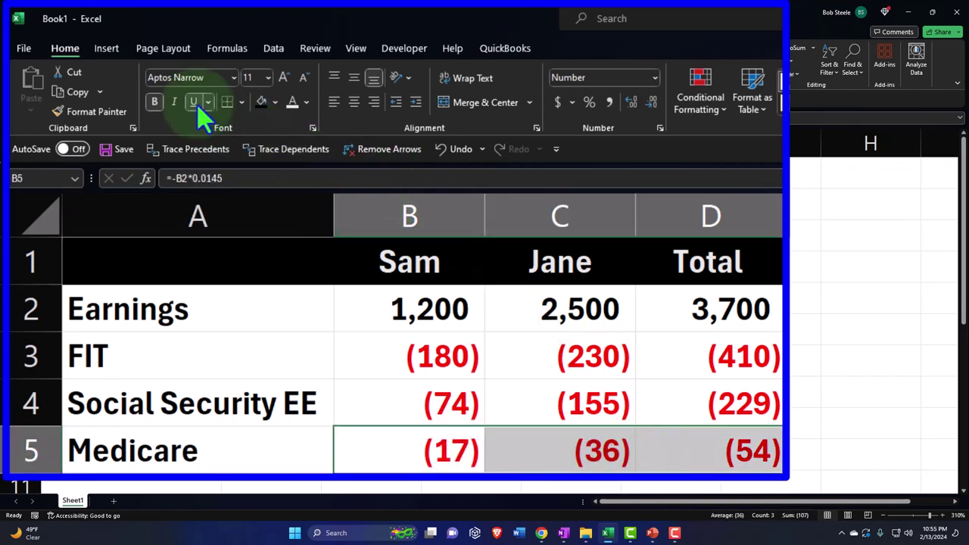
Extend the row label in cell A5 to read Medicare EE
{"action": "left_click", "coordinate": [197, 479]}
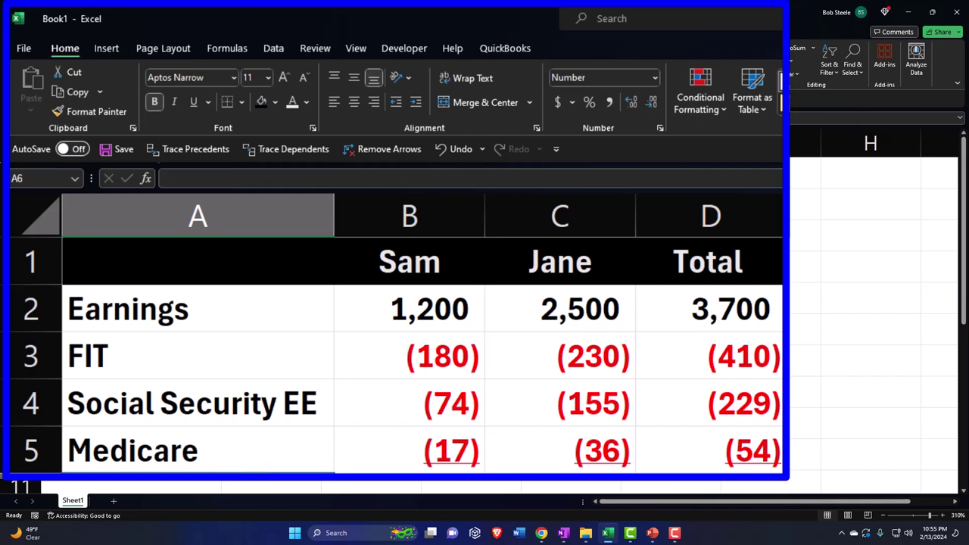
{"action": "left_click", "coordinate": [252, 441]}
{"action": "double_click", "coordinate": [252, 446]}
{"action": "type", "text": "EE"}
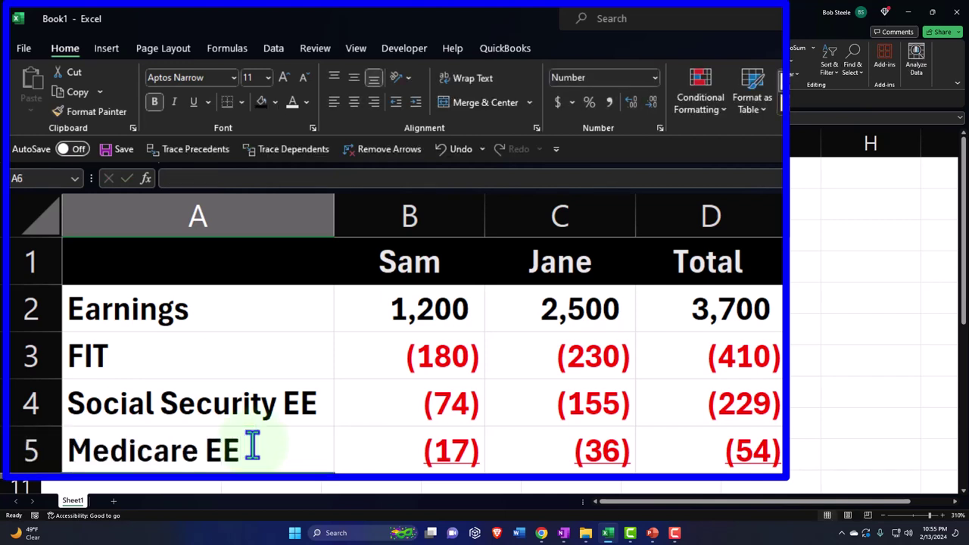
Enter the row label Net check in cell A6
{"action": "type", "text": "Net"}
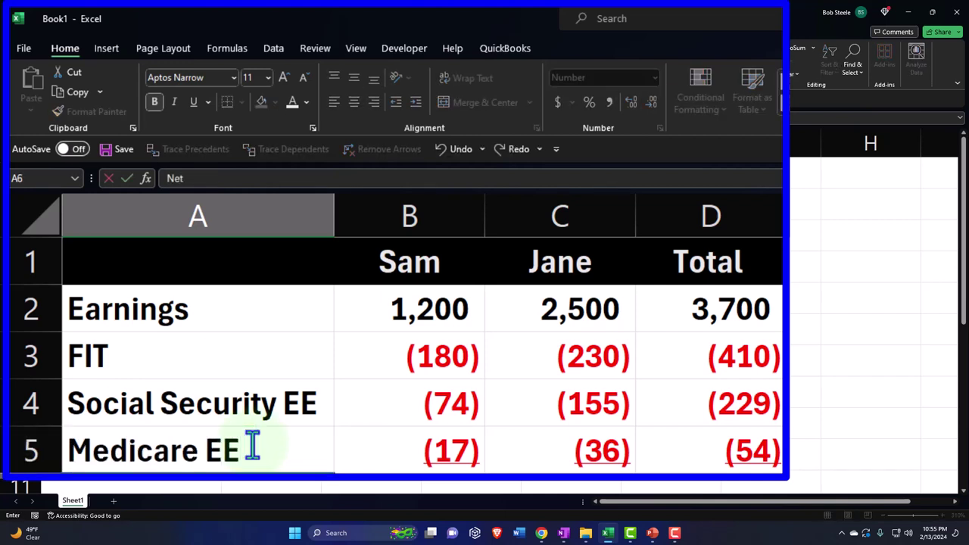
{"action": "type", "text": " check"}
{"action": "key", "text": "Return"}
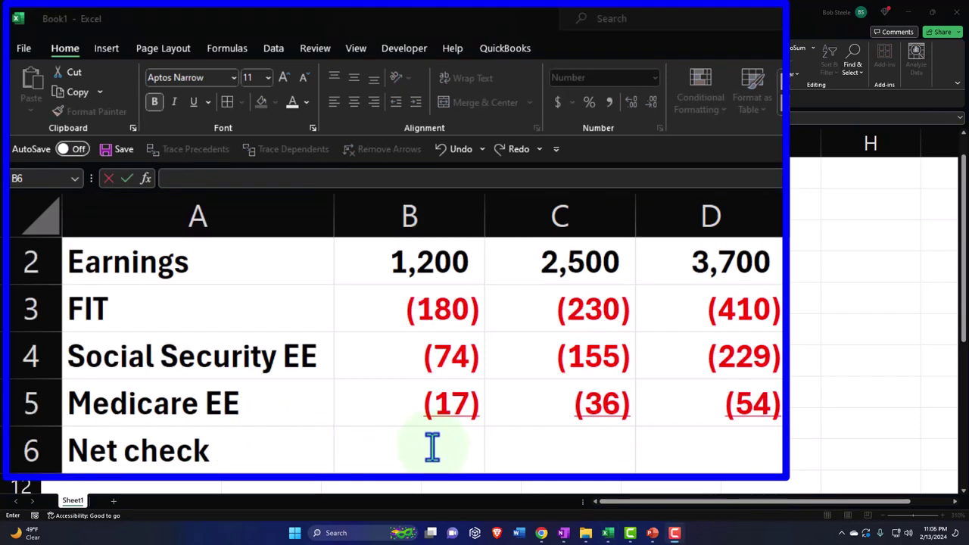
Calculate the first employee's net check in cell B6 with a SUM of B2:B5
{"action": "double_click", "coordinate": [384, 457]}
{"action": "type", "text": "=sum"}
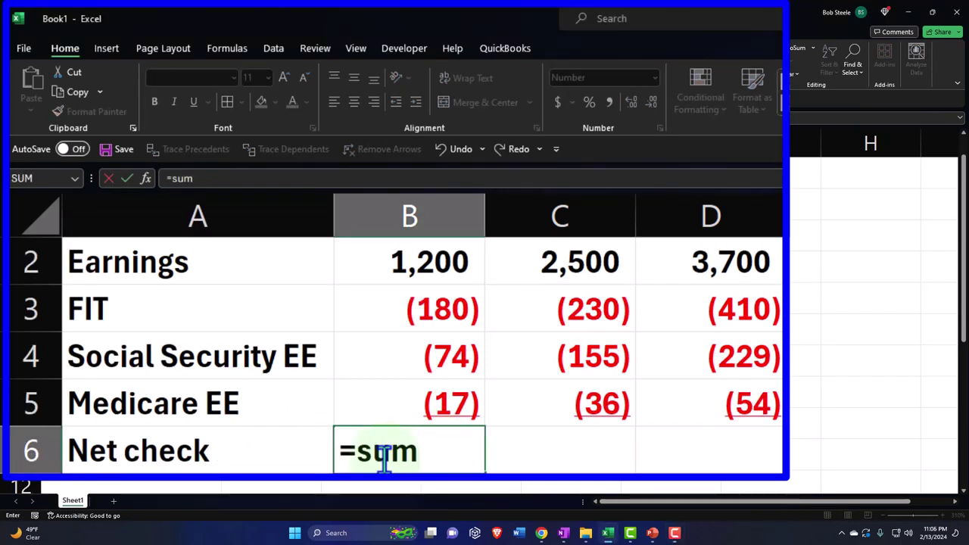
{"action": "type", "text": "("}
{"action": "key", "text": "Up"}
{"action": "key", "text": "Up"}
{"action": "key", "text": "Up"}
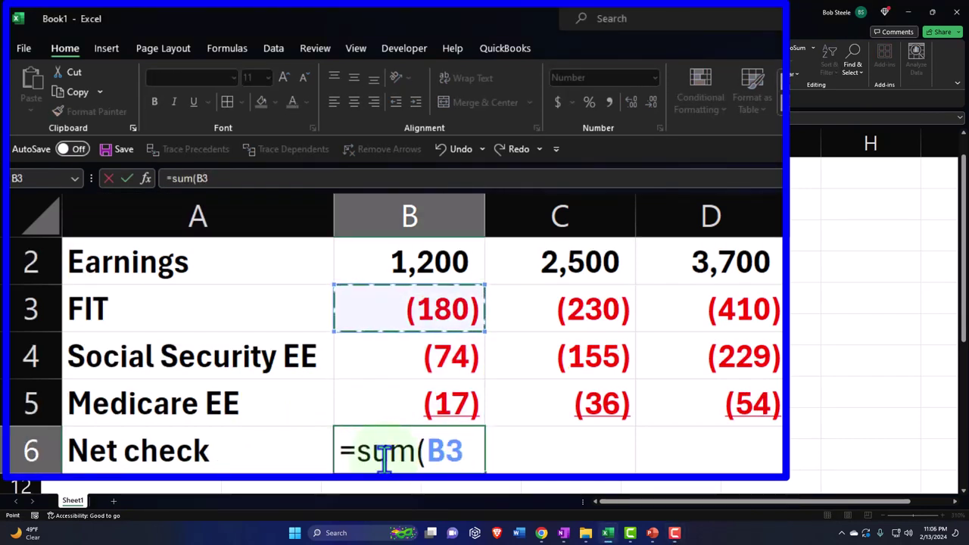
{"action": "key", "text": "shift+Up"}
{"action": "key", "text": "shift+Down"}
{"action": "key", "text": "shift+Down"}
{"action": "key", "text": "Return"}
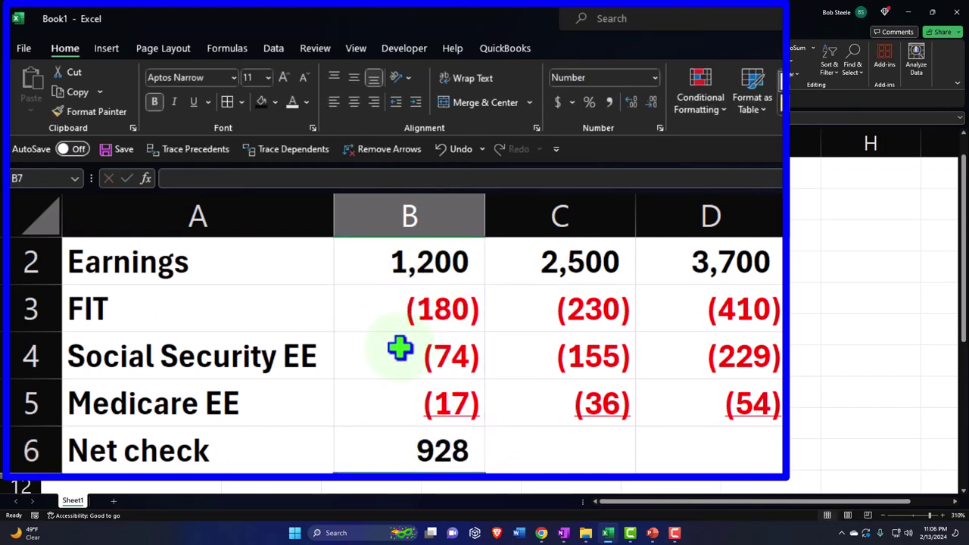
Copy the net check formula from B6 across to C6:D6 and check the copied formulas
{"action": "left_click", "coordinate": [419, 452]}
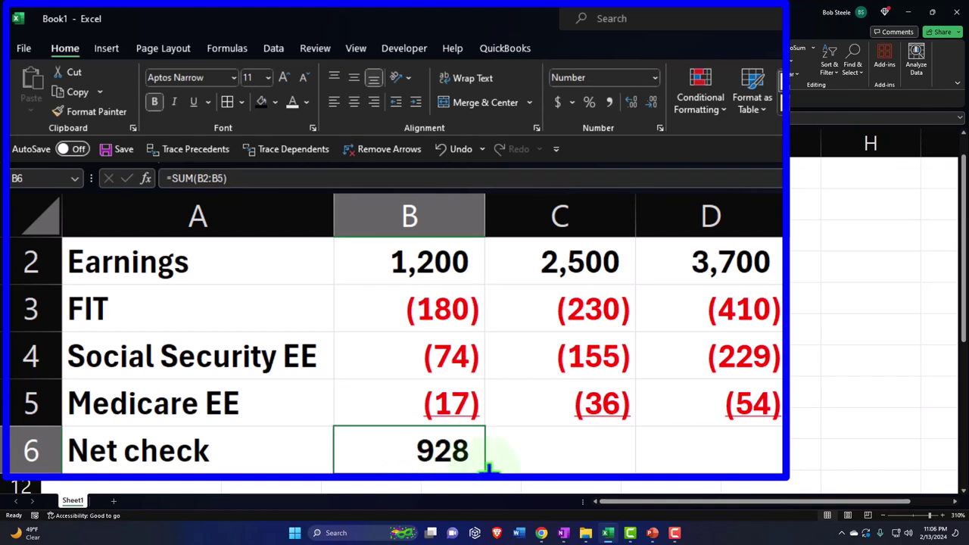
{"action": "left_click_drag", "start_coordinate": [487, 468], "coordinate": [739, 460]}
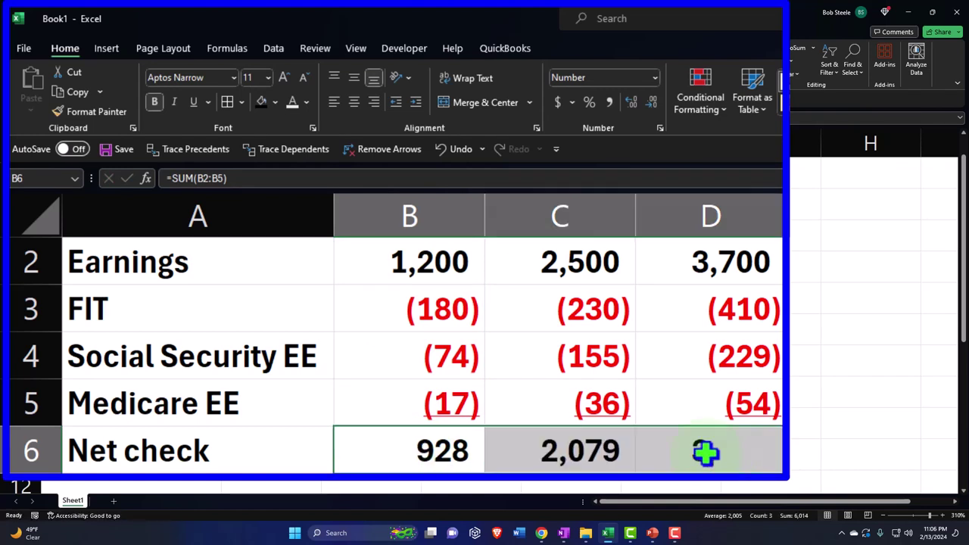
{"action": "left_click", "coordinate": [606, 443]}
{"action": "double_click", "coordinate": [606, 443]}
{"action": "key", "text": "Escape"}
{"action": "left_click", "coordinate": [703, 444]}
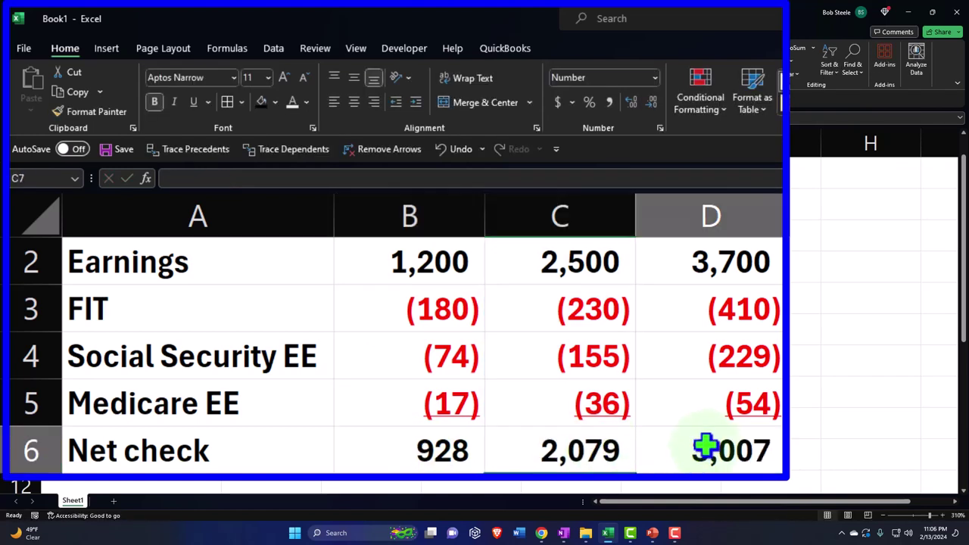
{"action": "double_click", "coordinate": [706, 446]}
{"action": "key", "text": "Return"}
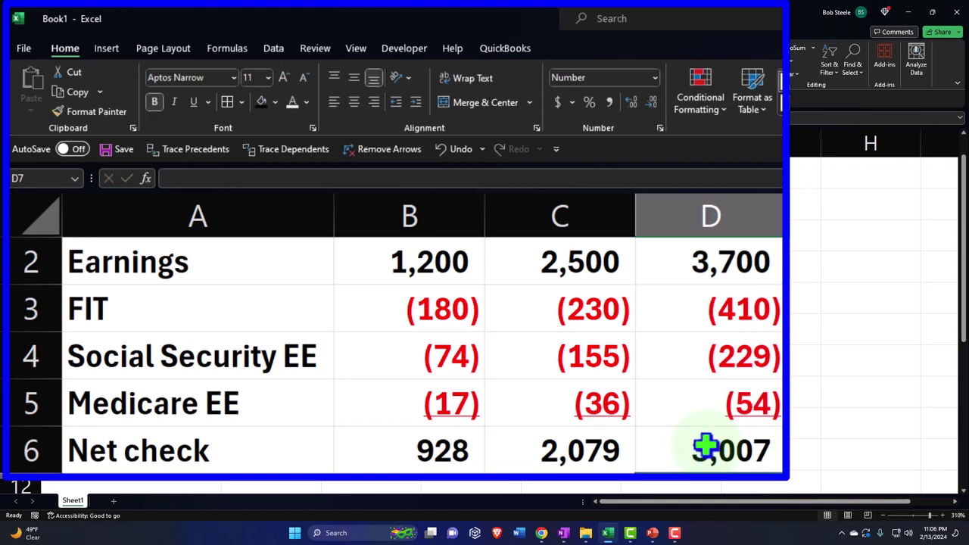
Review the first employee's column from the earnings in B2 through the deductions to the net check in B6
{"action": "left_click", "coordinate": [452, 263]}
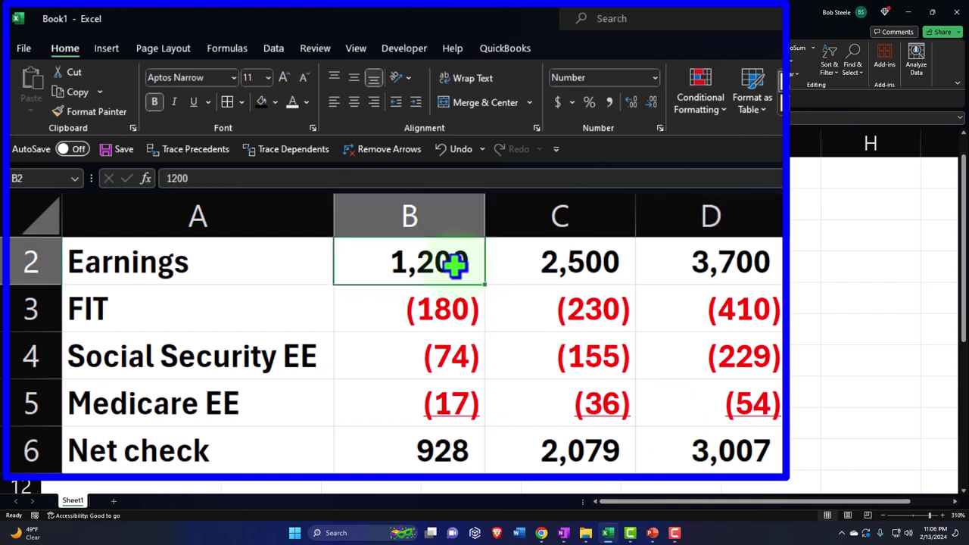
{"action": "key", "text": "Down"}
{"action": "key", "text": "Down"}
{"action": "key", "text": "Down"}
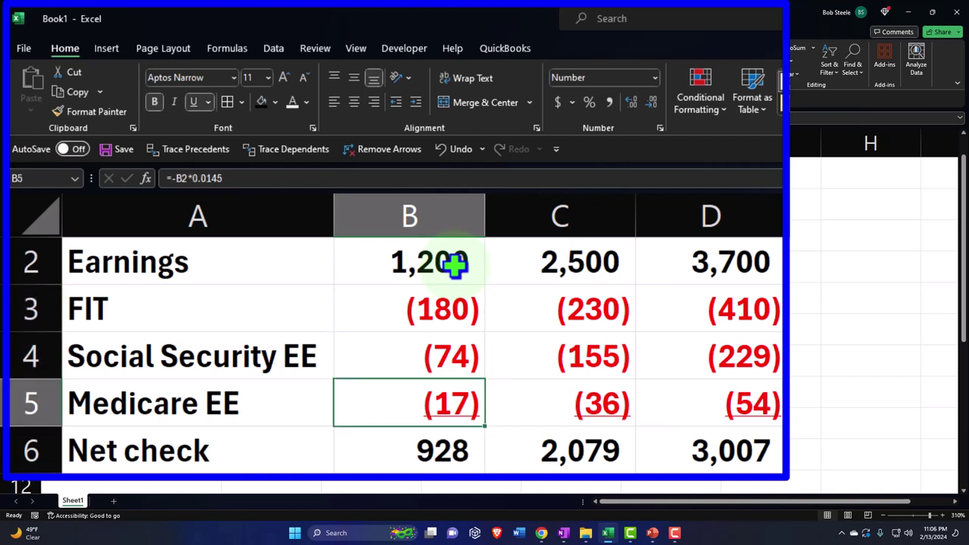
{"action": "key", "text": "Down"}
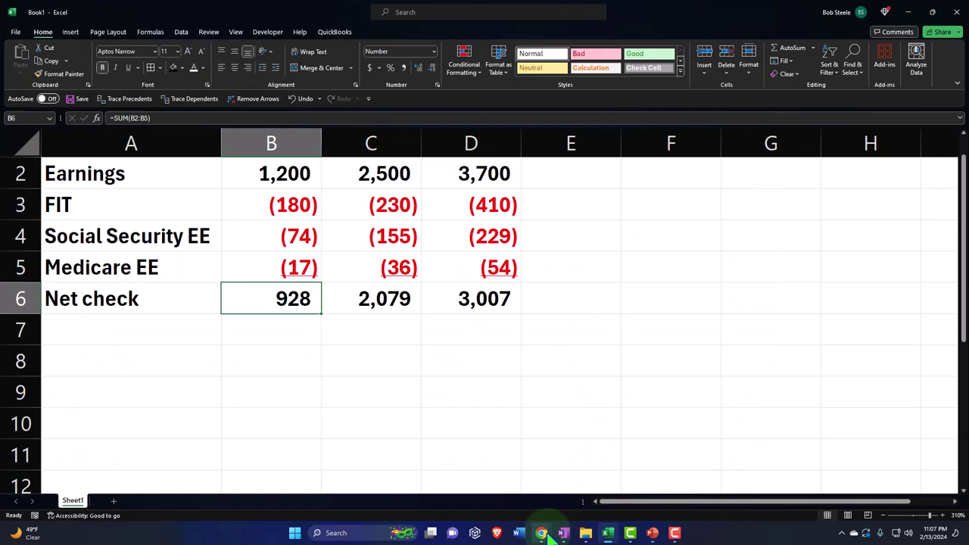
Switch to QuickBooks Online in Chrome and review the bank feed entries on the Bank transactions page
{"action": "mouse_move", "coordinate": [541, 533]}
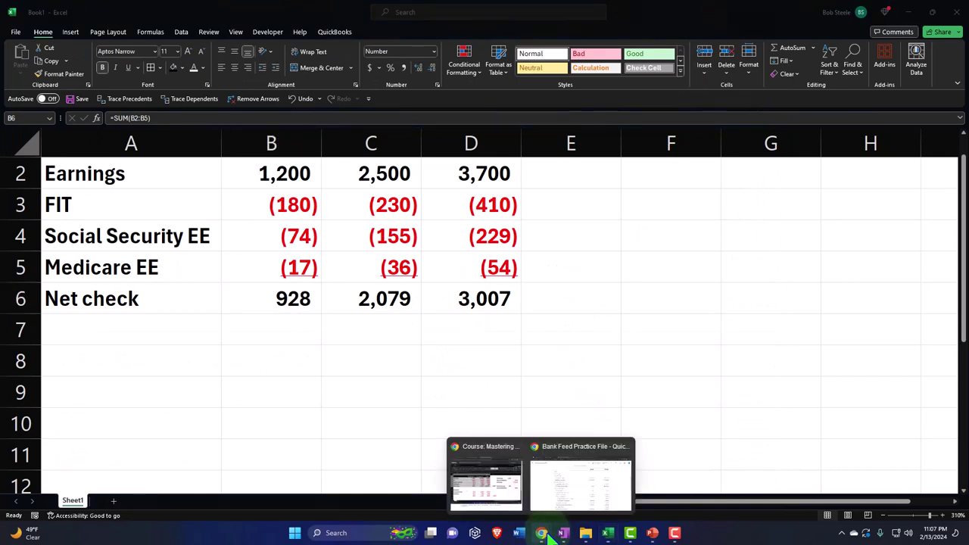
{"action": "left_click", "coordinate": [585, 471]}
{"action": "left_click", "coordinate": [178, 10]}
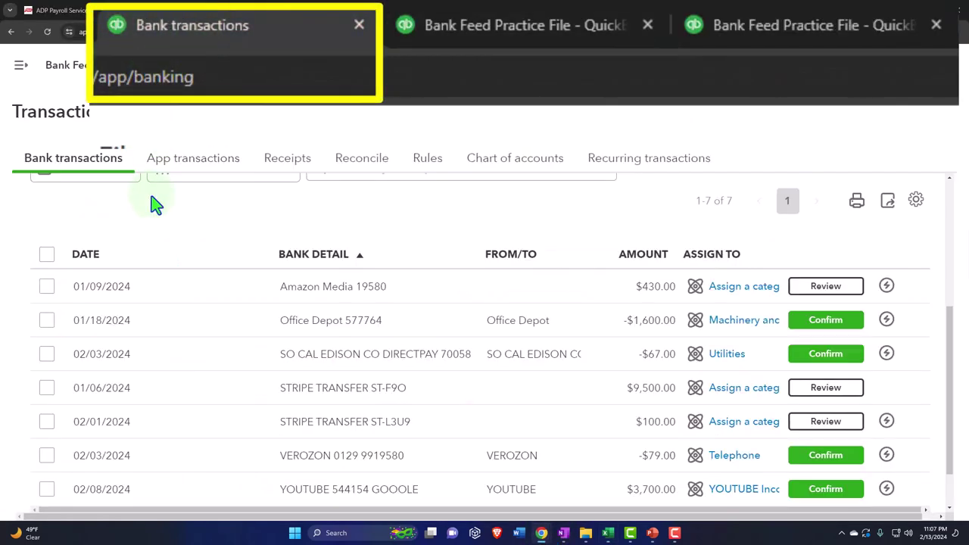
{"action": "scroll", "coordinate": [156, 268], "scroll_direction": "down", "scroll_amount": 5}
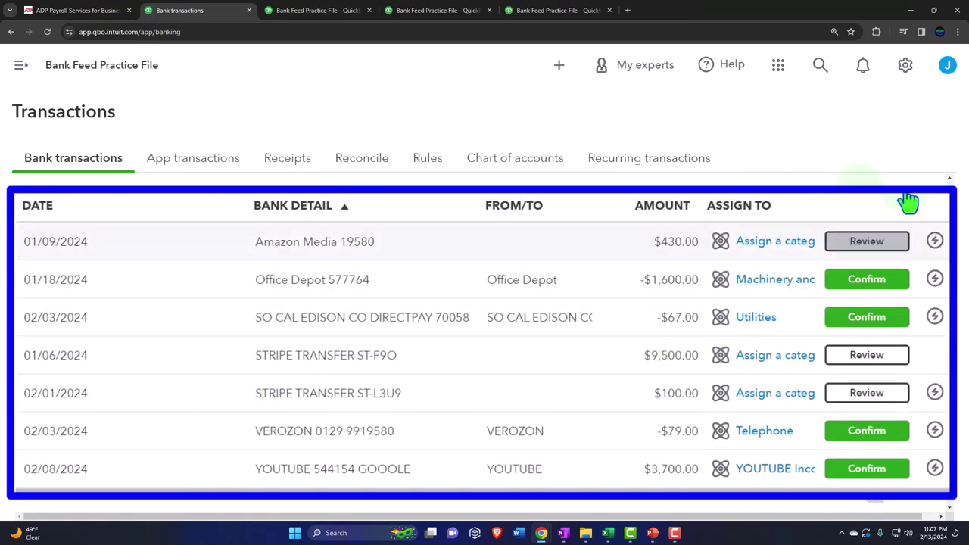
Return to the Excel payroll worksheet and review the Total column from earnings in D2 to the net check in D6
{"action": "left_click", "coordinate": [911, 11]}
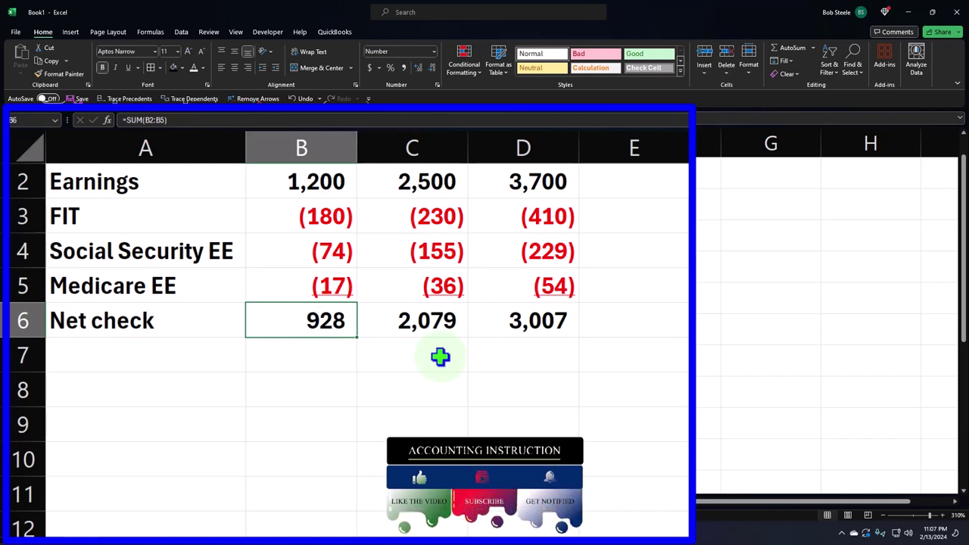
{"action": "left_click", "coordinate": [551, 187]}
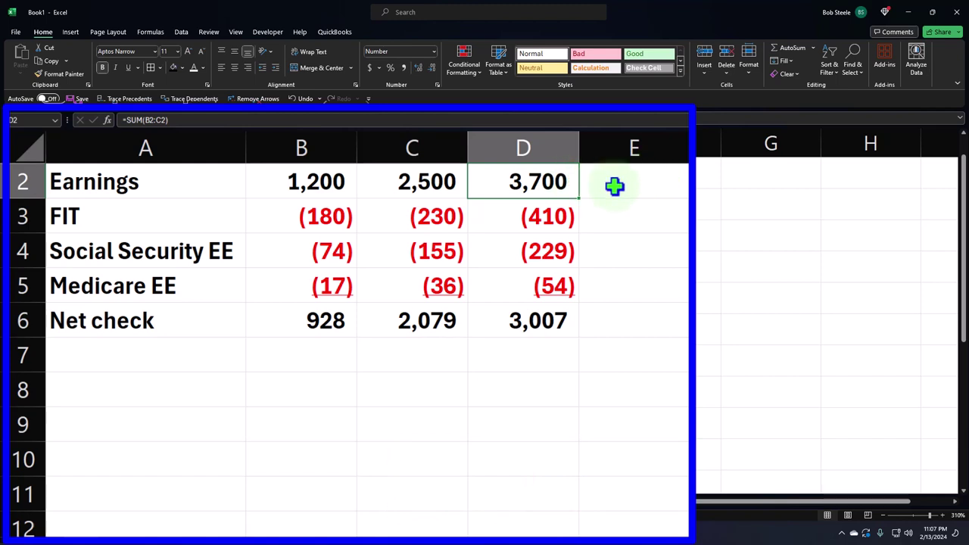
{"action": "key", "text": "Down"}
{"action": "key", "text": "Down"}
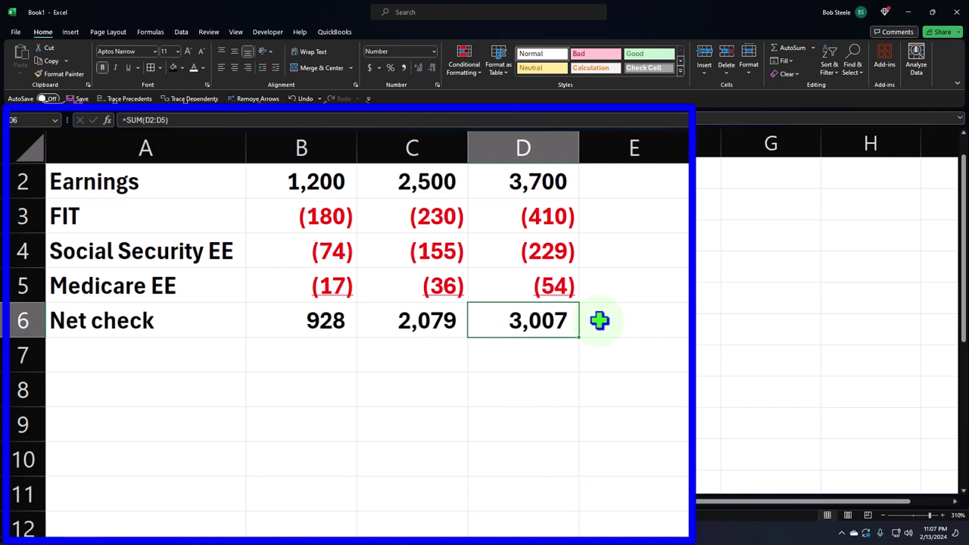
Label cell A8 as "Socail Security ER" for the employer's Social Security share, leaving row 7 blank below the net check
{"action": "key", "text": "Down"}
{"action": "key", "text": "Down"}
{"action": "key", "text": "Left"}
{"action": "key", "text": "Left"}
{"action": "key", "text": "Left"}
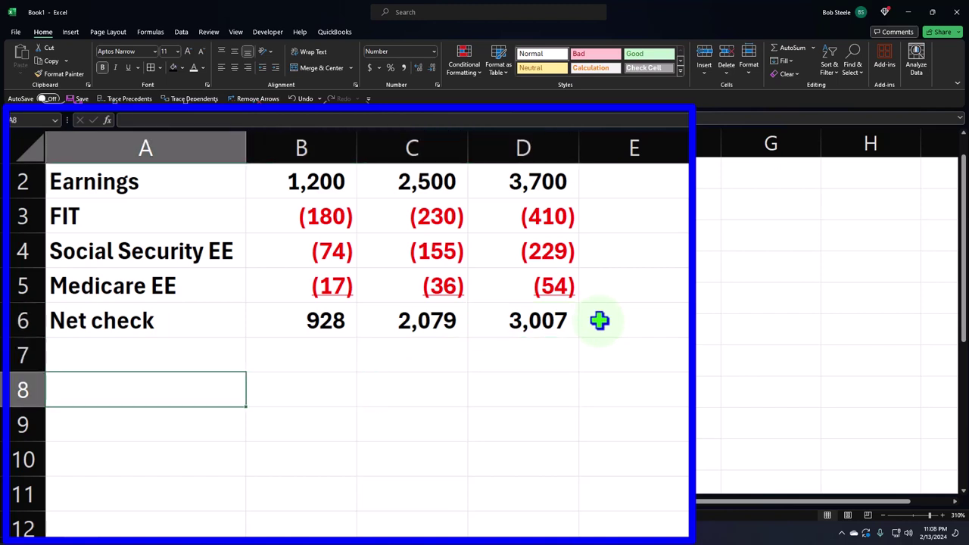
{"action": "type", "text": "Socail Sec"}
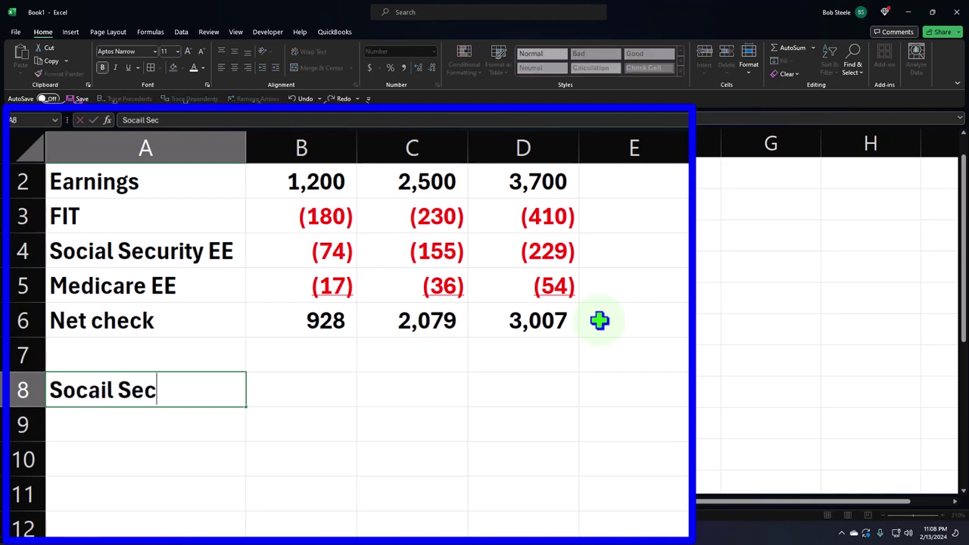
{"action": "type", "text": "urity ER"}
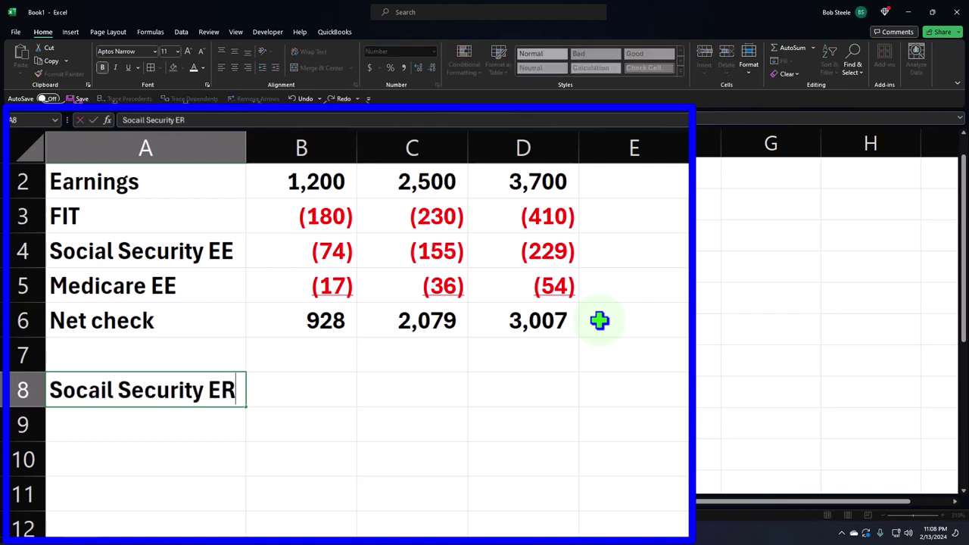
Link B8 and C8 to the employees' Social Security amounts in B4 and C4
{"action": "key", "text": "Tab"}
{"action": "type", "text": "="}
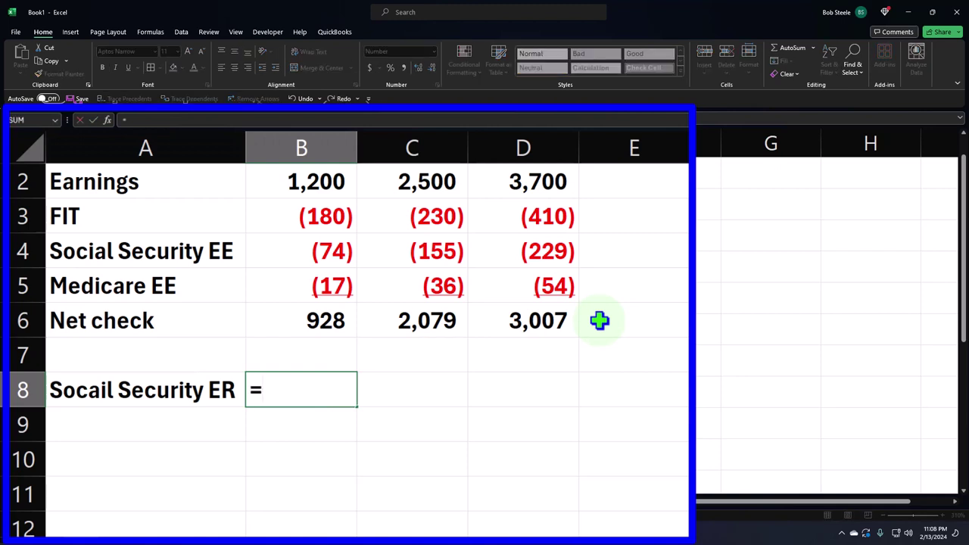
{"action": "key", "text": "Up"}
{"action": "key", "text": "Up"}
{"action": "key", "text": "Up"}
{"action": "key", "text": "Up"}
{"action": "key", "text": "Tab"}
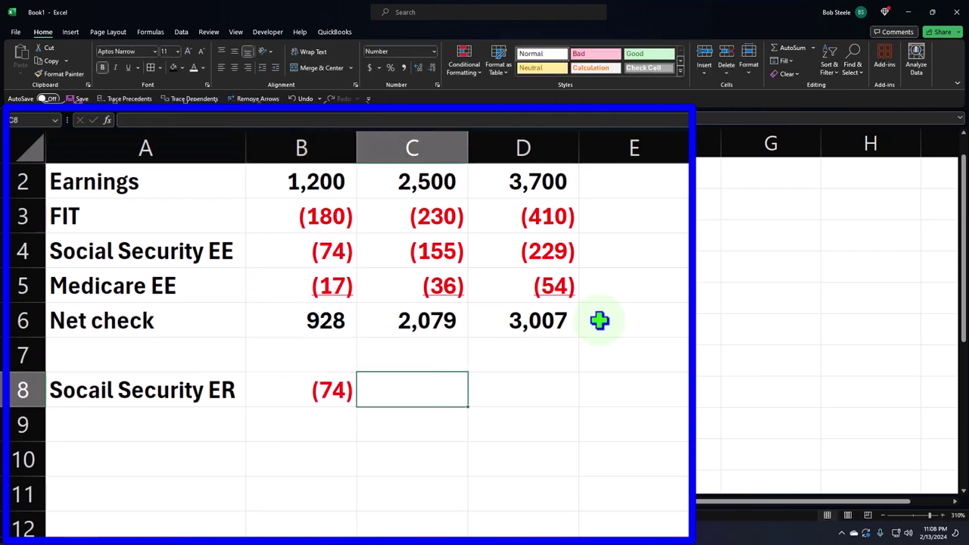
{"action": "type", "text": "="}
{"action": "key", "text": "Up"}
{"action": "key", "text": "Up"}
{"action": "key", "text": "Up"}
{"action": "key", "text": "Up"}
{"action": "key", "text": "Tab"}
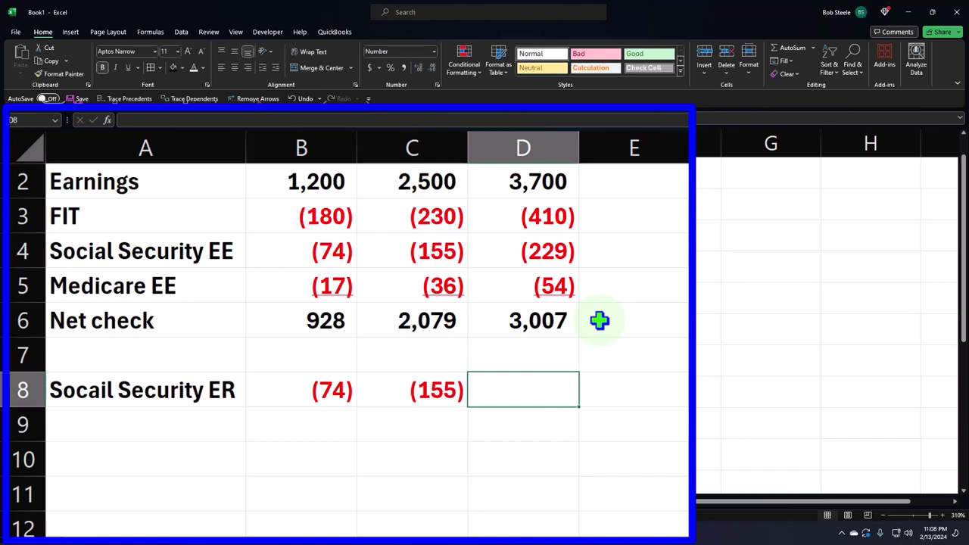
Total the employer Social Security in D8 with a SUM of B8:C8
{"action": "type", "text": "=-s"}
{"action": "key", "text": "BackSpace"}
{"action": "key", "text": "BackSpace"}
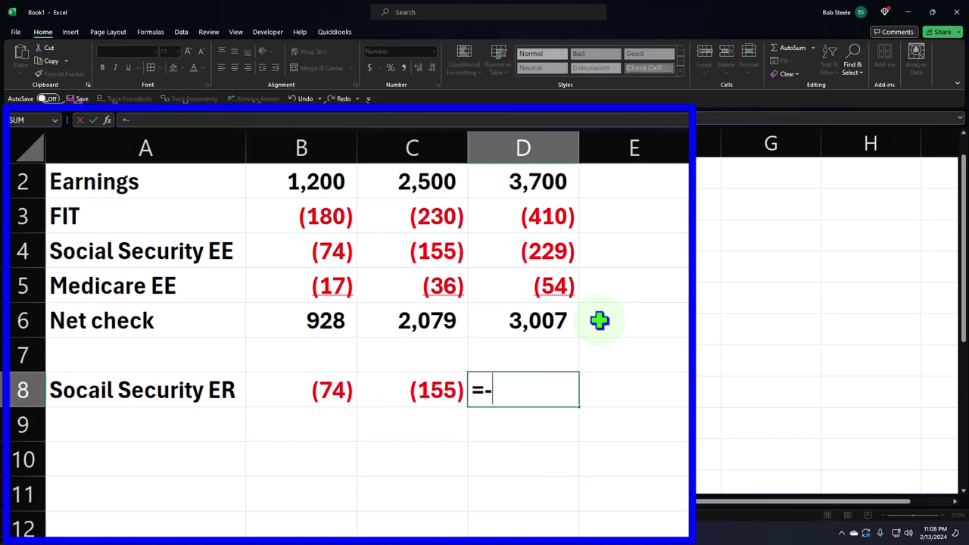
{"action": "type", "text": "sum("}
{"action": "key", "text": "Left"}
{"action": "key", "text": "shift+Left"}
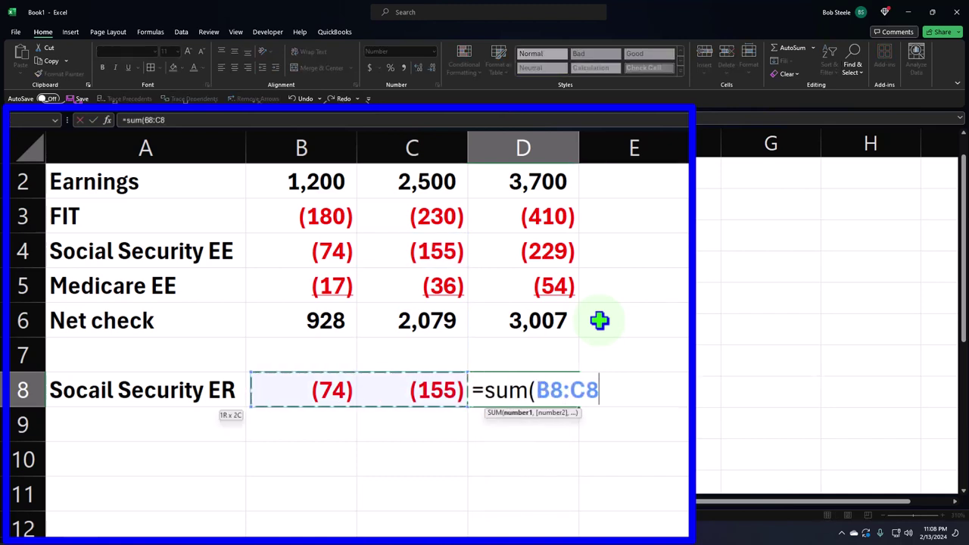
{"action": "key", "text": "Return"}
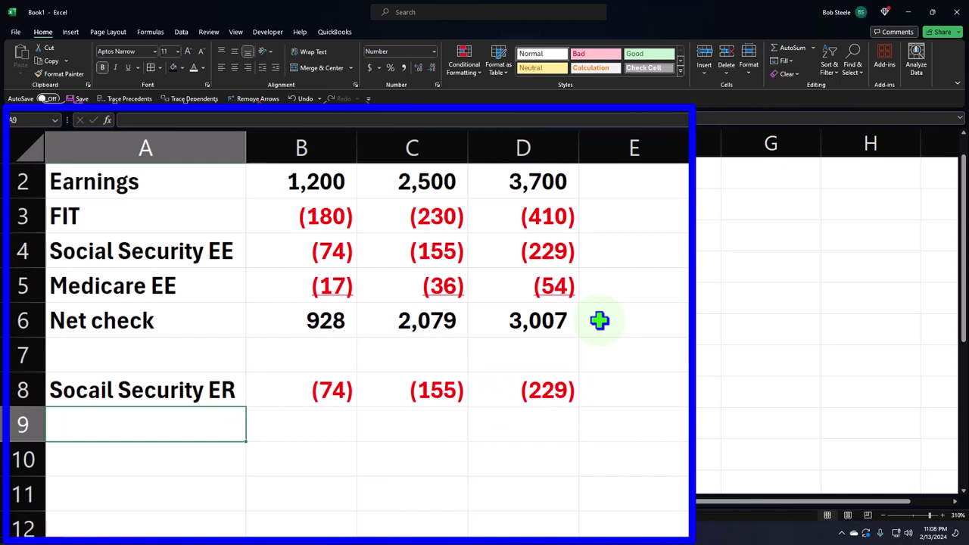
Add a "Medicar ER" row in row 9, linking B9 to B5 and copying the formula across to C9:D9
{"action": "type", "text": "Medicar ER"}
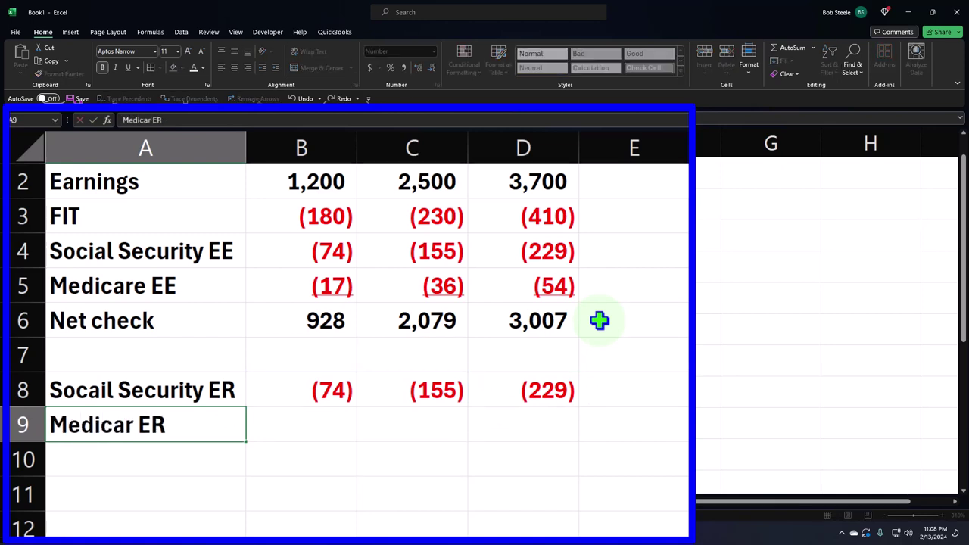
{"action": "key", "text": "Tab"}
{"action": "type", "text": "="}
{"action": "key", "text": "Up"}
{"action": "key", "text": "Up"}
{"action": "key", "text": "Up"}
{"action": "key", "text": "Up"}
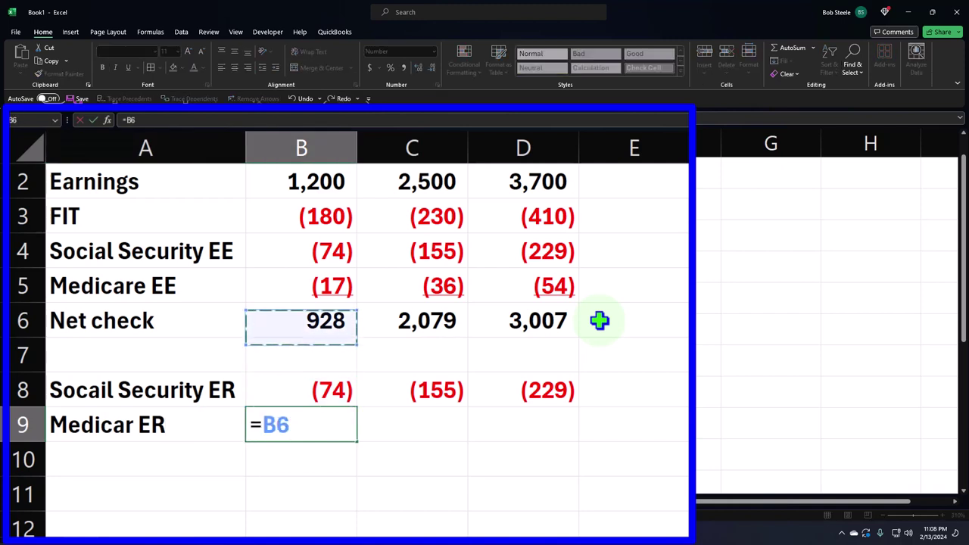
{"action": "key", "text": "Return"}
{"action": "left_click", "coordinate": [348, 435]}
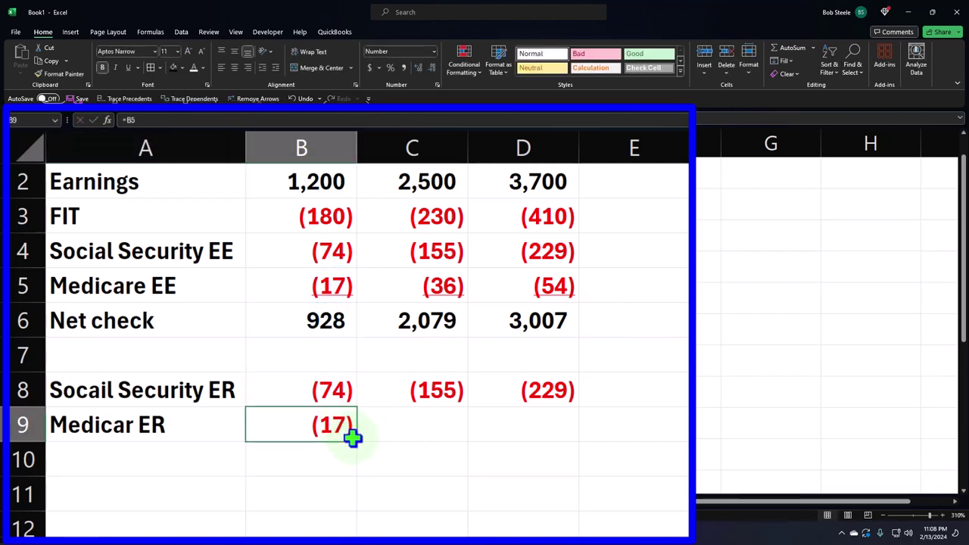
{"action": "left_click_drag", "start_coordinate": [356, 442], "coordinate": [542, 421]}
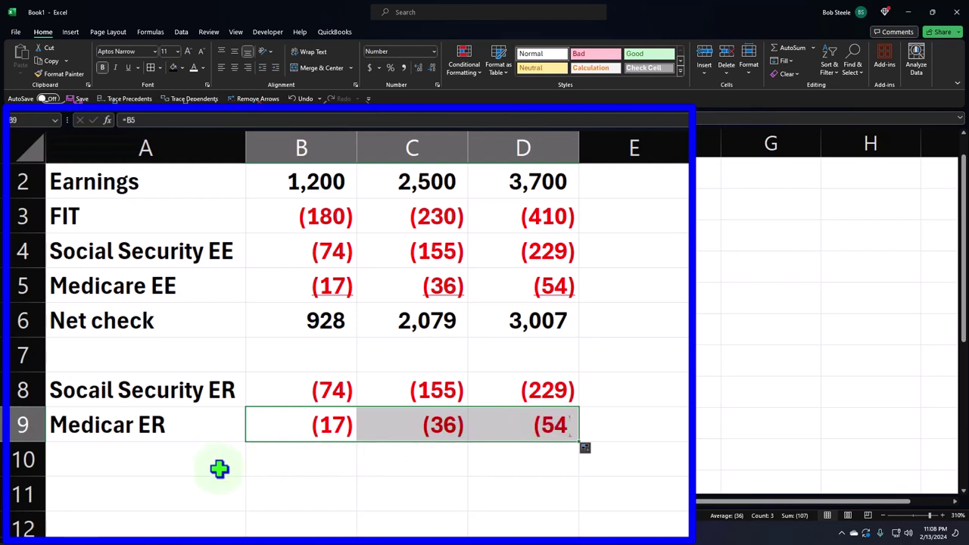
Label A10 as "Total ER" and sum B8:B9 in B10
{"action": "left_click", "coordinate": [208, 465]}
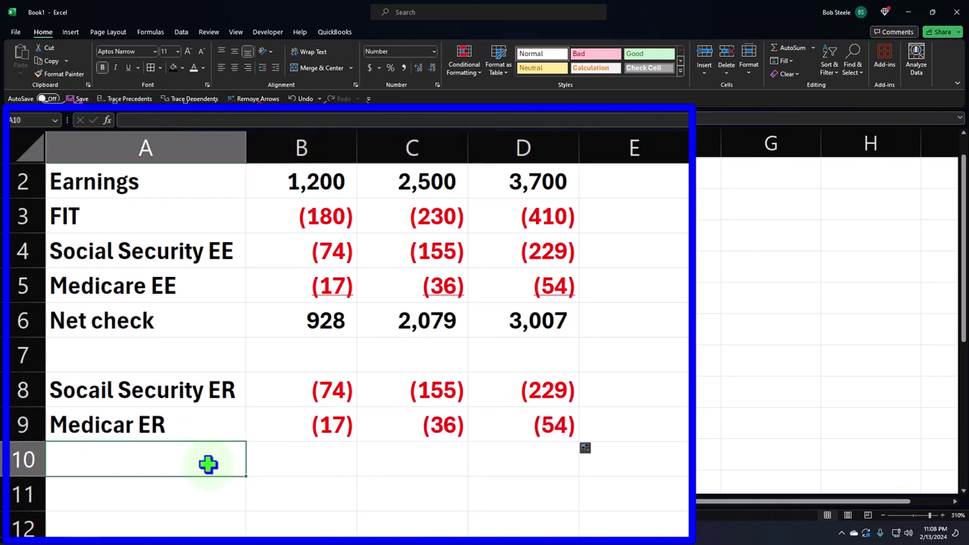
{"action": "type", "text": "Total ER"}
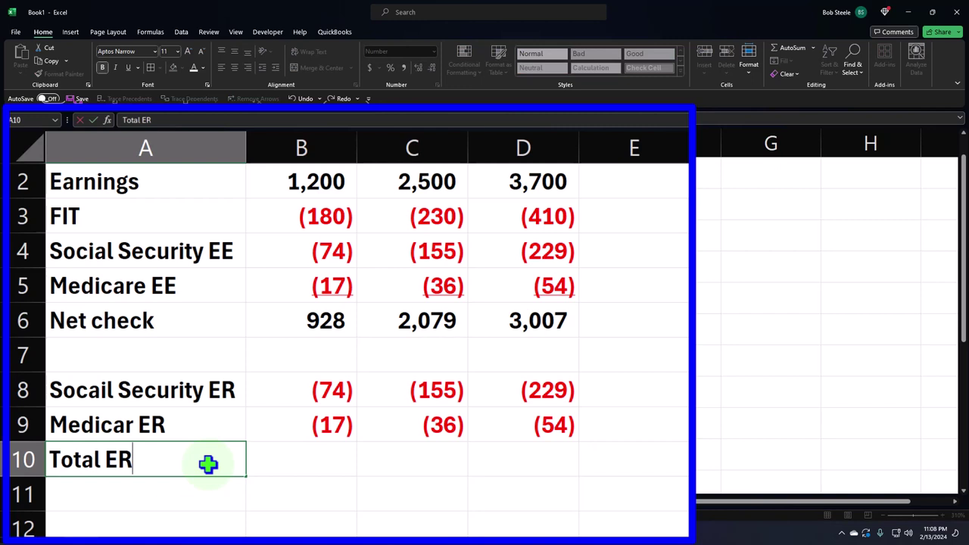
{"action": "key", "text": "Tab"}
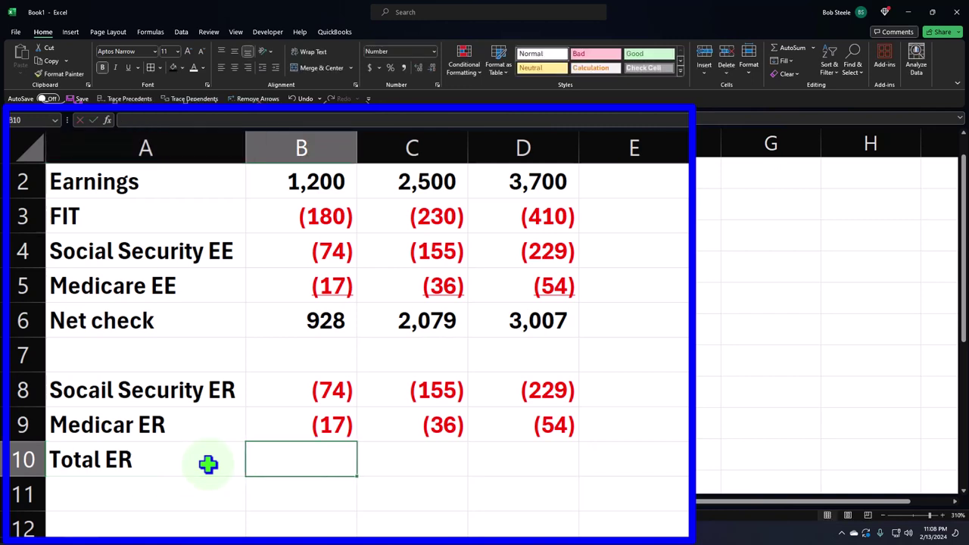
{"action": "type", "text": "=sum("}
{"action": "key", "text": "Up"}
{"action": "key", "text": "shift+Up"}
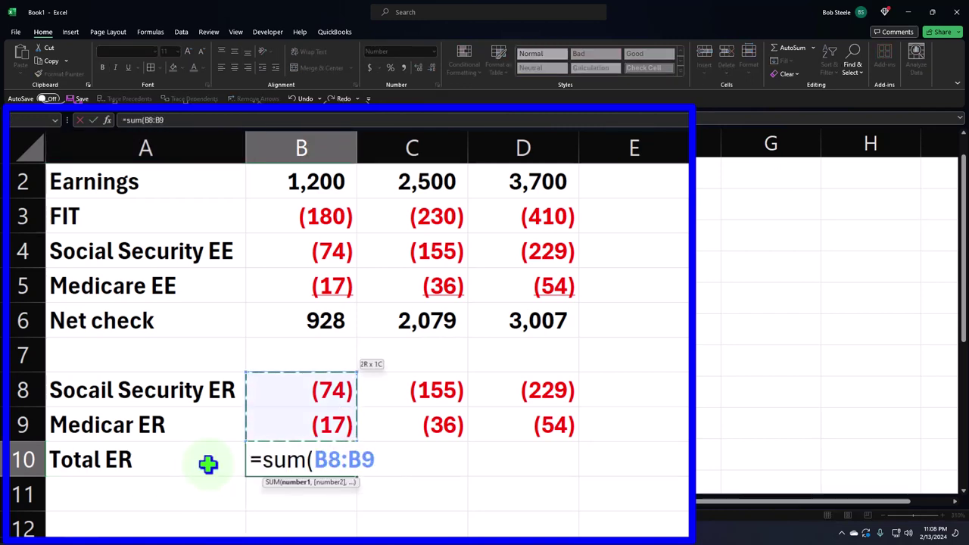
{"action": "key", "text": "Return"}
Copy the employer total formula from B10 across to C10:D10 and underline the Medicare amounts in B9:D9
{"action": "left_click", "coordinate": [345, 468]}
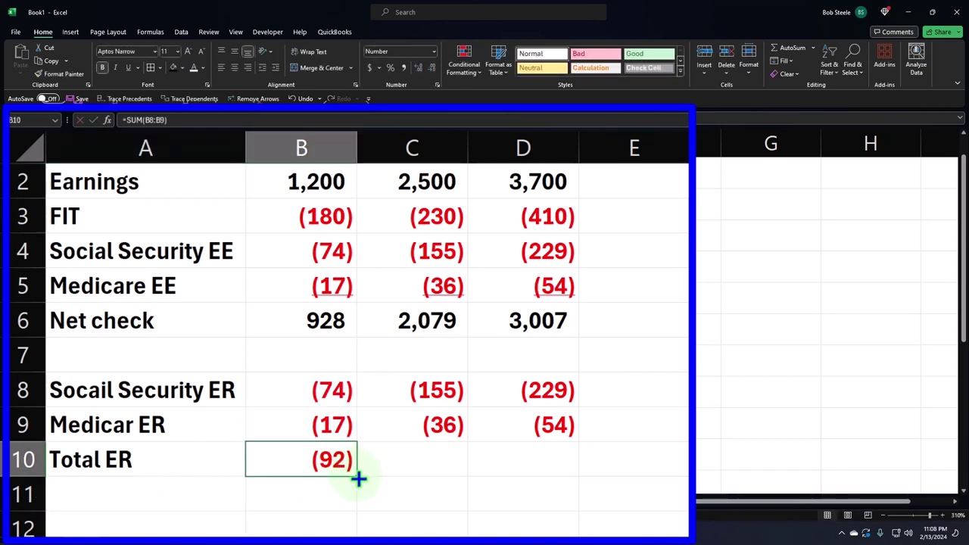
{"action": "left_click_drag", "start_coordinate": [358, 478], "coordinate": [576, 477]}
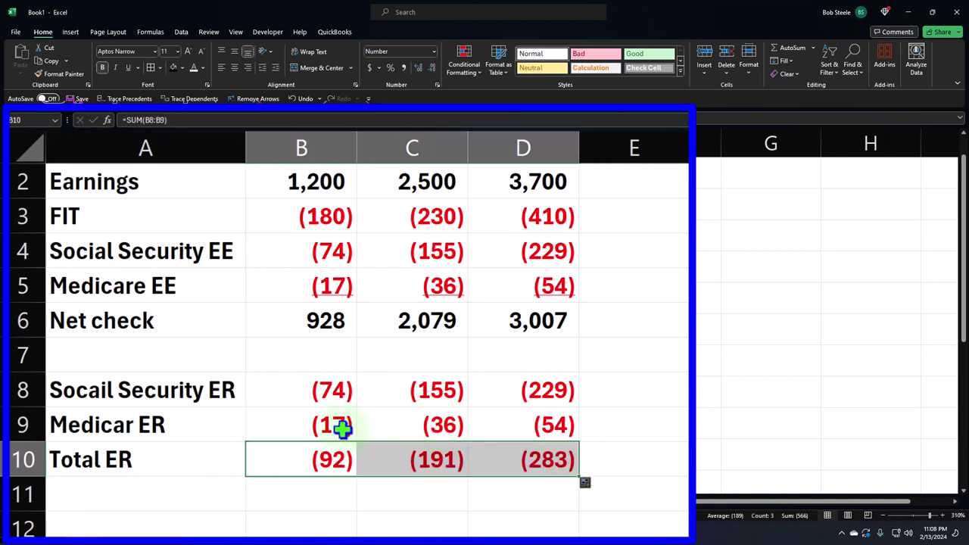
{"action": "left_click_drag", "start_coordinate": [343, 429], "coordinate": [496, 422]}
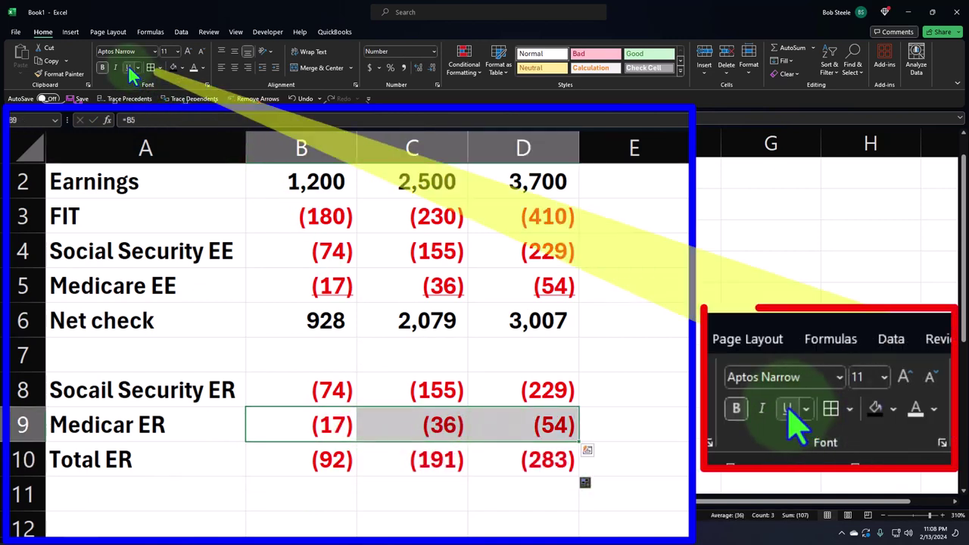
{"action": "left_click", "coordinate": [128, 65]}
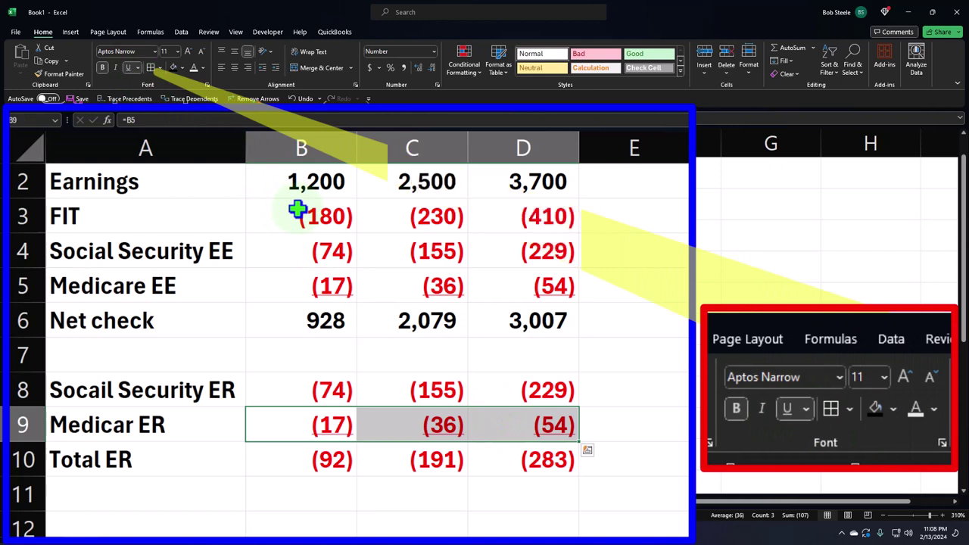
Review the employee withholdings in B3:B5, the net checks in B6:D6 and the employer taxes in B8:D9
{"action": "left_click_drag", "start_coordinate": [297, 210], "coordinate": [305, 286]}
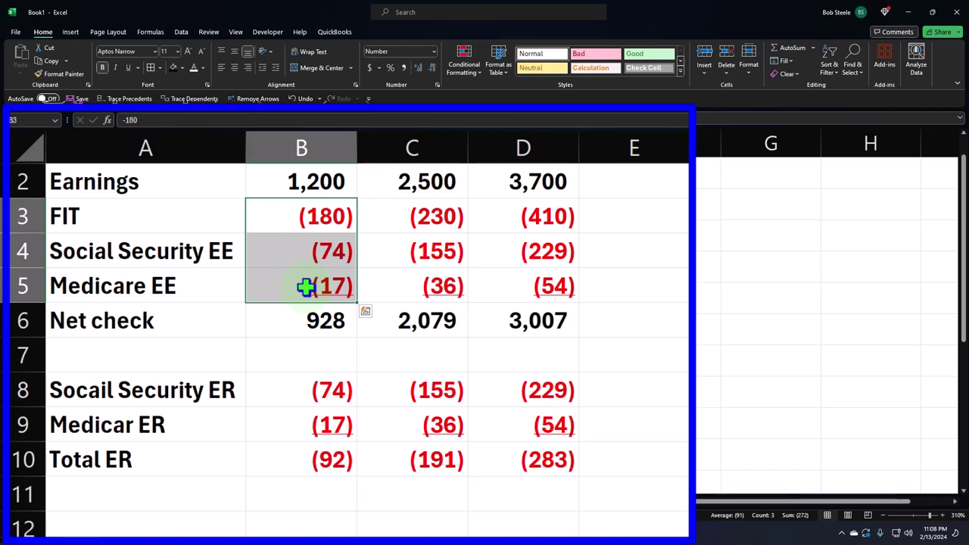
{"action": "left_click_drag", "start_coordinate": [305, 317], "coordinate": [515, 318]}
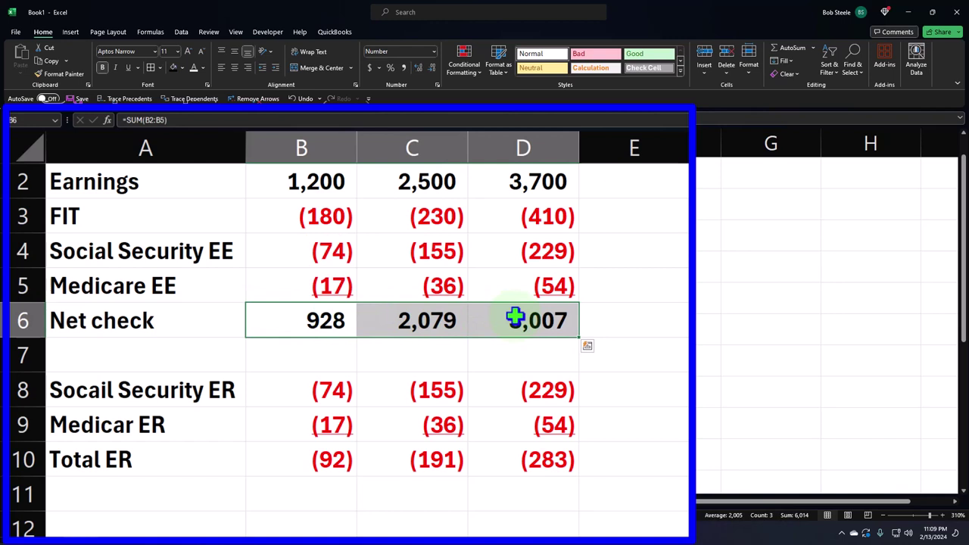
{"action": "left_click_drag", "start_coordinate": [325, 396], "coordinate": [549, 411]}
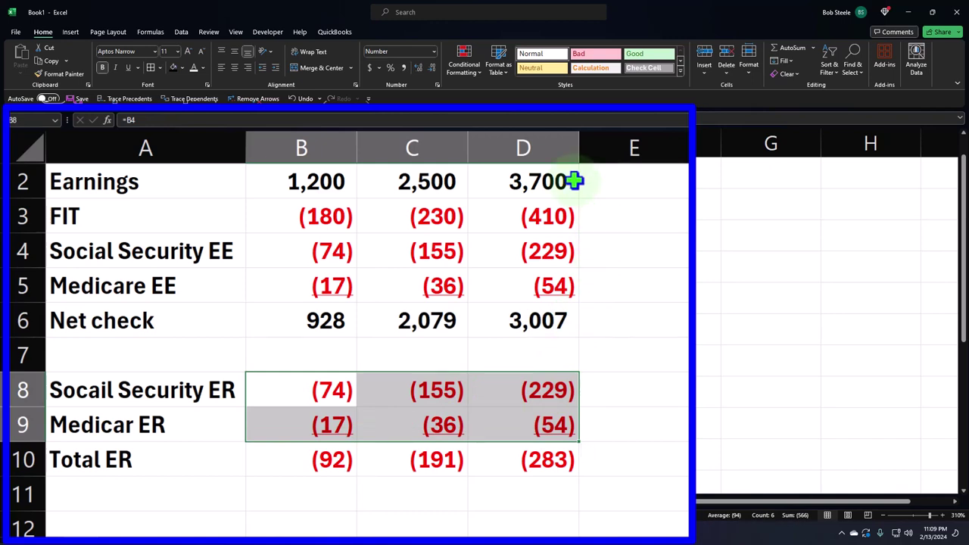
Label A12 as "Total payroll tax liablity" and widen column A for the longer label
{"action": "scroll", "coordinate": [340, 355], "scroll_direction": "down", "scroll_amount": 1}
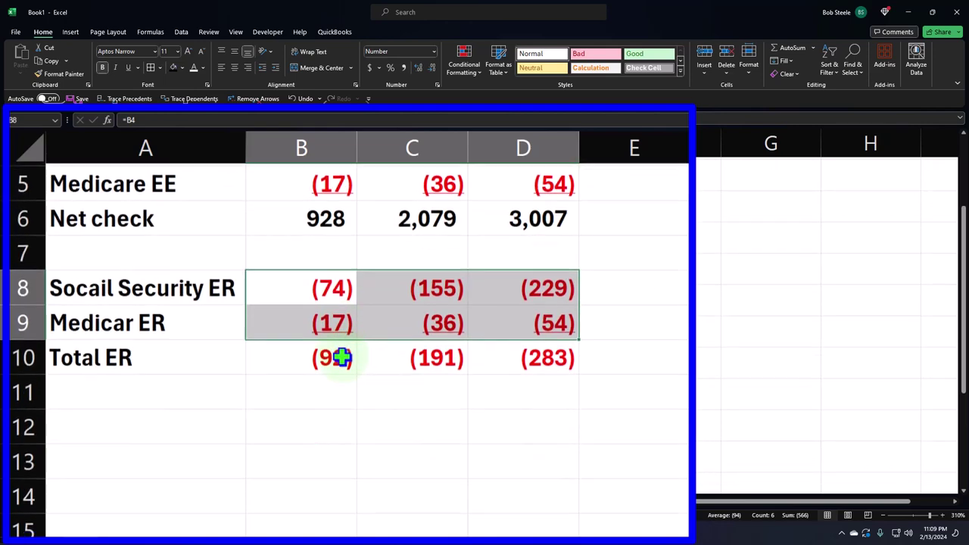
{"action": "left_click", "coordinate": [179, 425]}
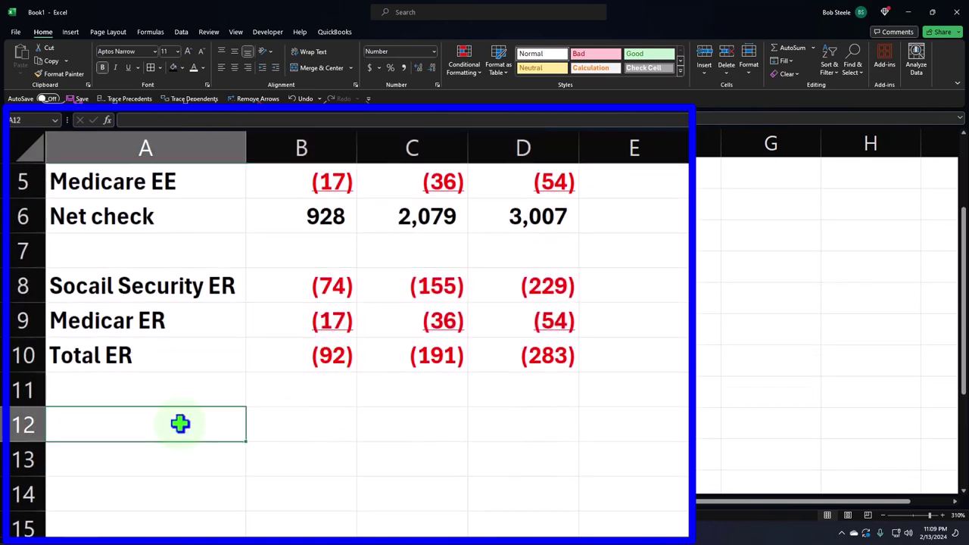
{"action": "type", "text": "Total"}
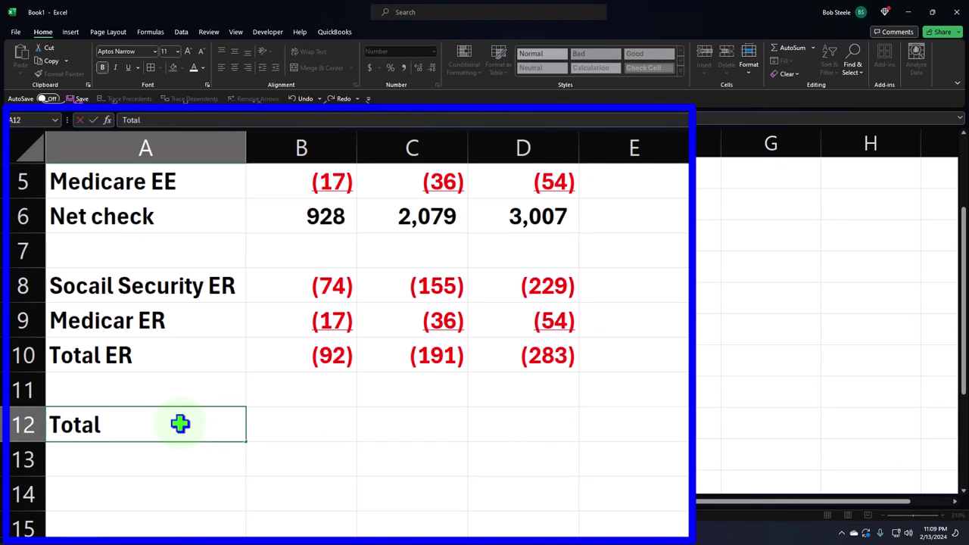
{"action": "type", "text": " payroll tax"}
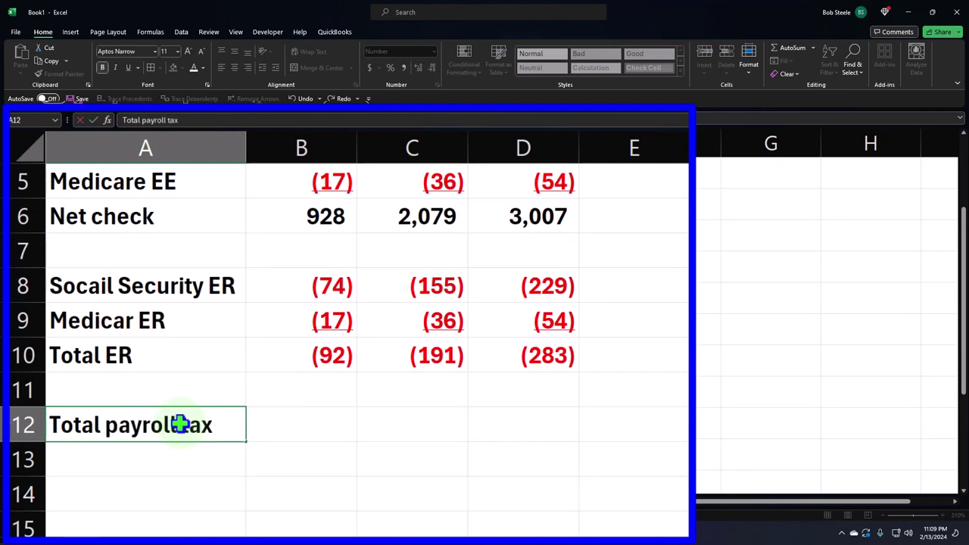
{"action": "type", "text": " liablity"}
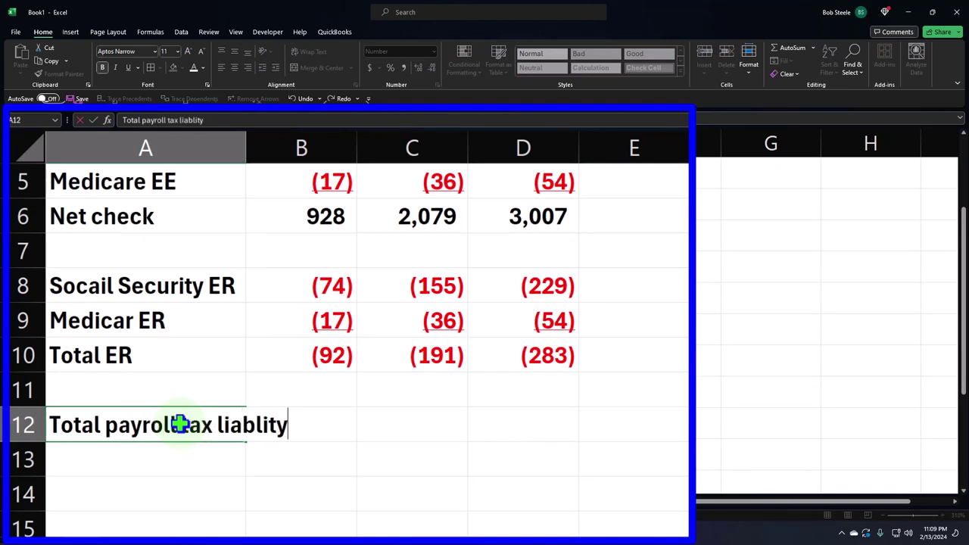
{"action": "key", "text": "Return"}
{"action": "left_click_drag", "start_coordinate": [246, 148], "coordinate": [283, 148]}
{"action": "scroll", "coordinate": [359, 320], "scroll_direction": "down", "scroll_amount": 1}
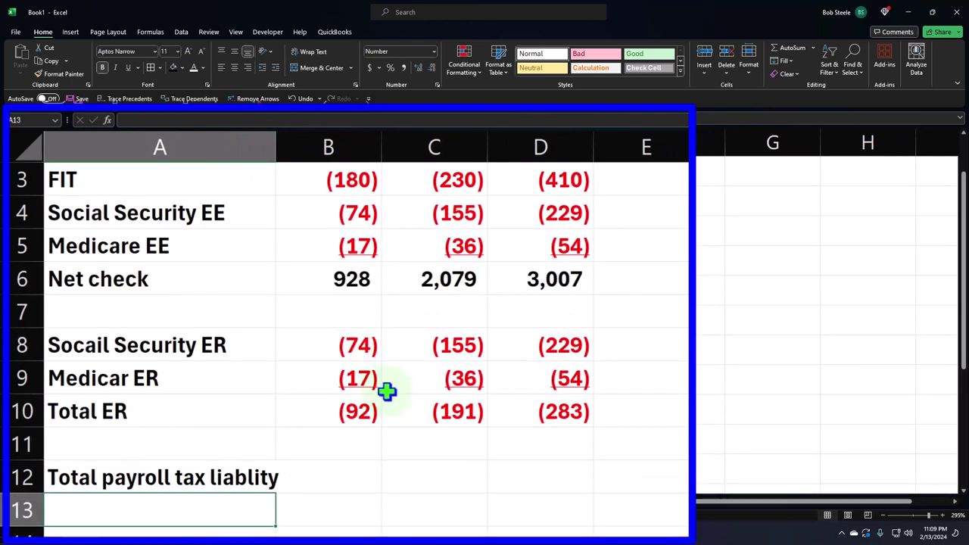
{"action": "left_click", "coordinate": [357, 475]}
{"action": "type", "text": "="}
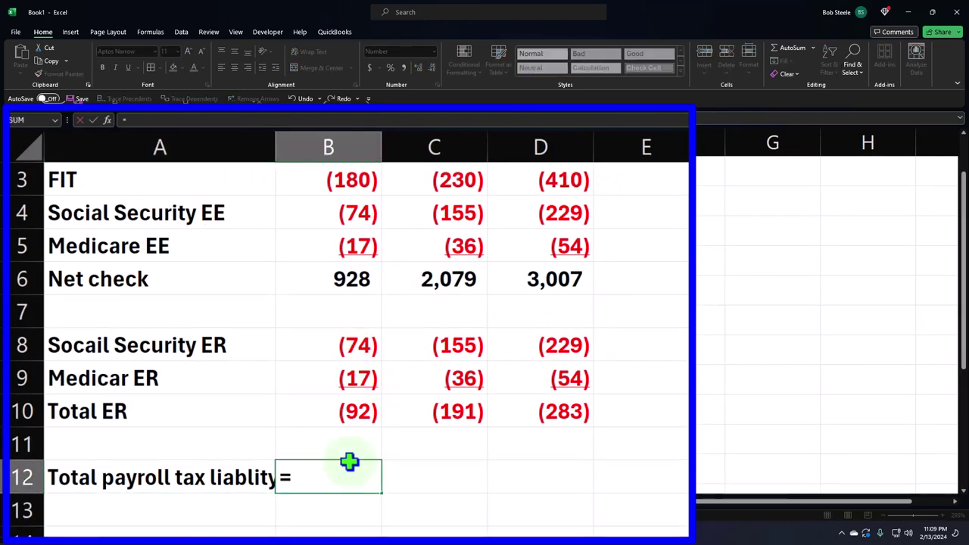
{"action": "type", "text": "sum("}
{"action": "key", "text": "shift+Return"}
{"action": "key", "text": "Up"}
{"action": "key", "text": "Up"}
{"action": "key", "text": "Up"}
{"action": "key", "text": "Up"}
{"action": "key", "text": "Up"}
{"action": "key", "text": "Up"}
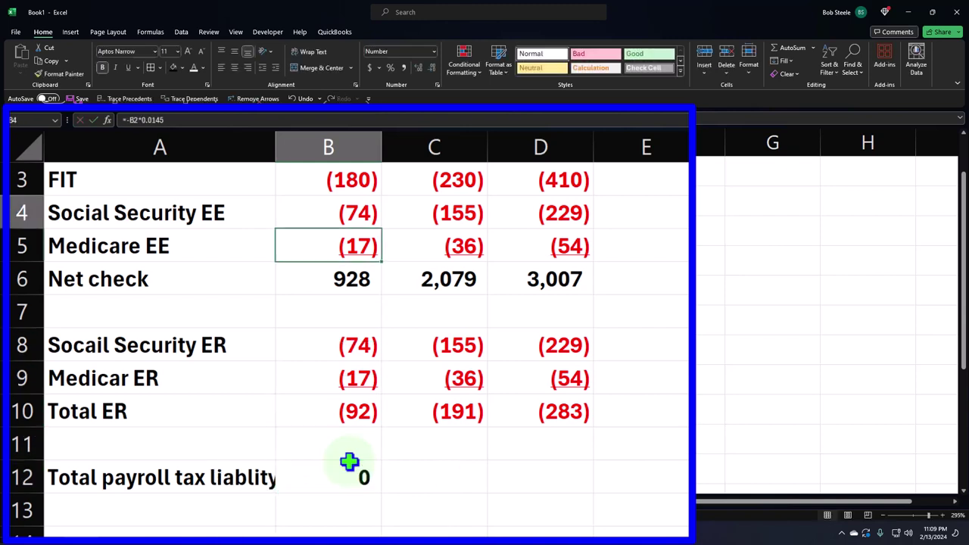
{"action": "key", "text": "Up"}
{"action": "key", "text": "Up"}
{"action": "key", "text": "Up"}
{"action": "key", "text": "Down"}
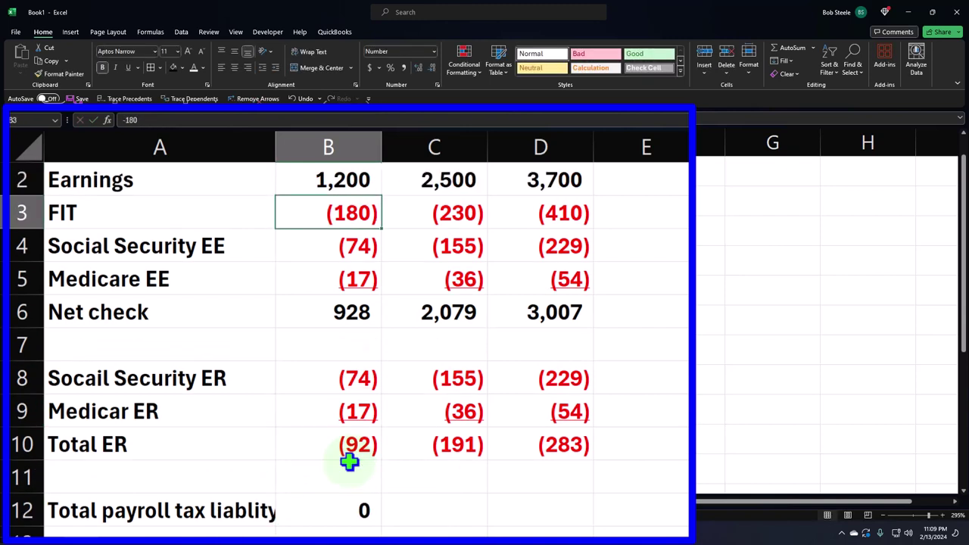
Calculate the total payroll tax liability in B12 as =SUM(B3:B5)+B10 and copy the formula across to C12:D12
{"action": "double_click", "coordinate": [357, 508]}
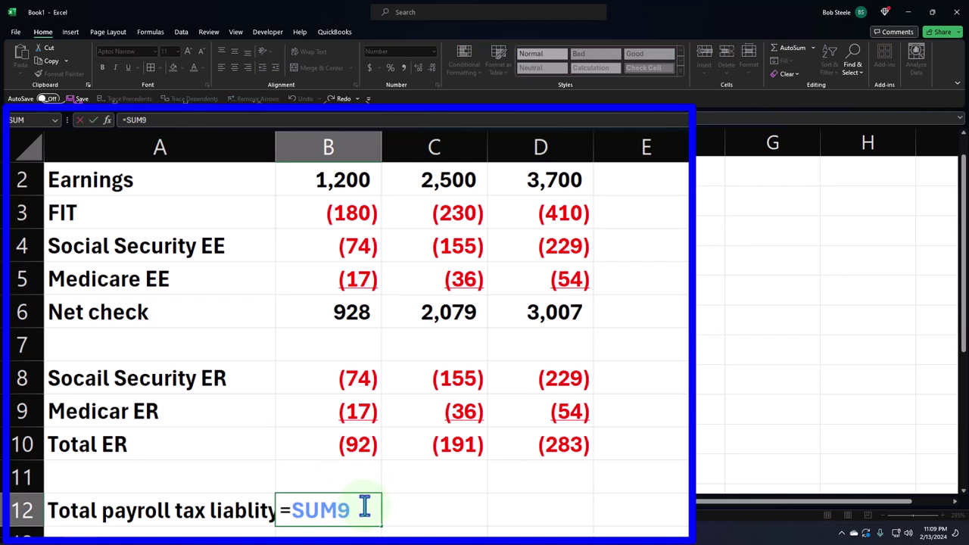
{"action": "key", "text": "BackSpace"}
{"action": "key", "text": "BackSpace"}
{"action": "type", "text": "("}
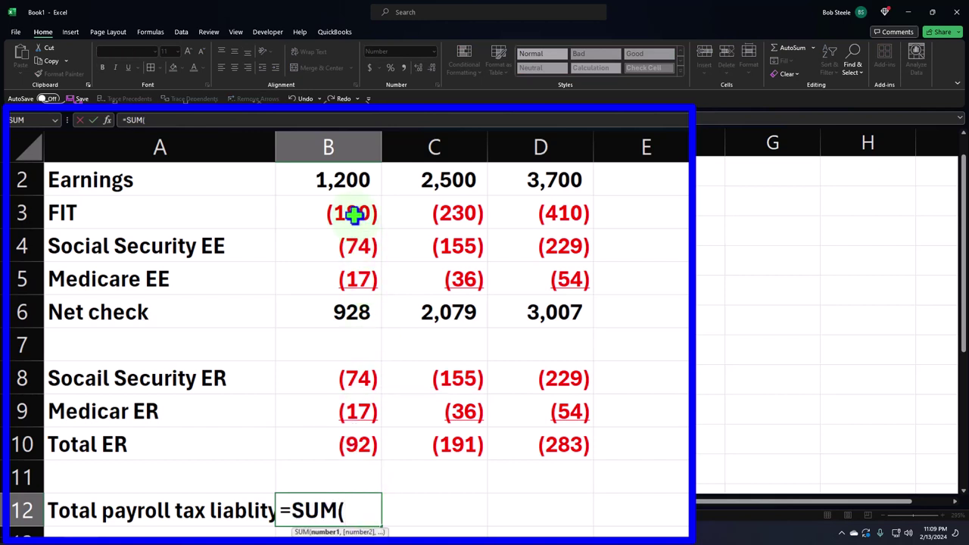
{"action": "left_click_drag", "start_coordinate": [353, 213], "coordinate": [353, 272]}
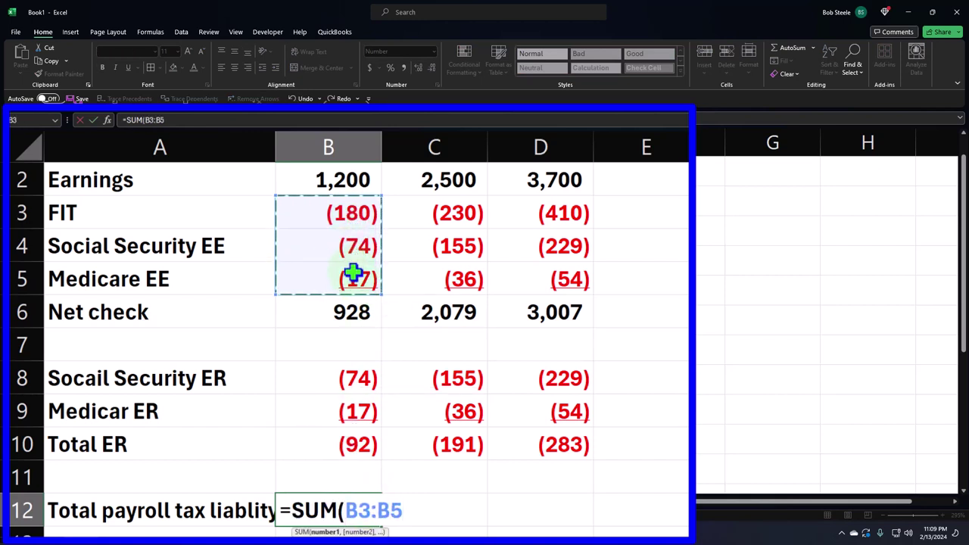
{"action": "type", "text": ")+"}
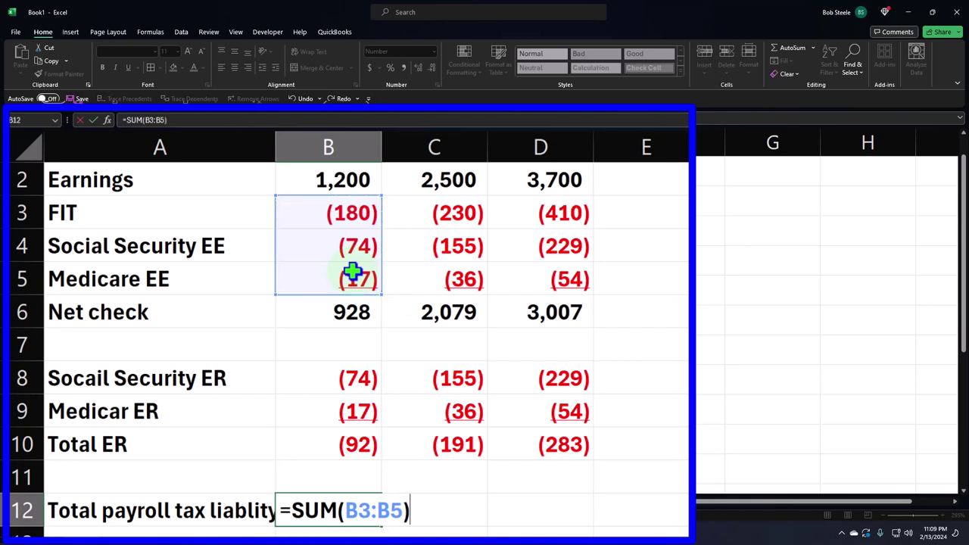
{"action": "left_click", "coordinate": [350, 443]}
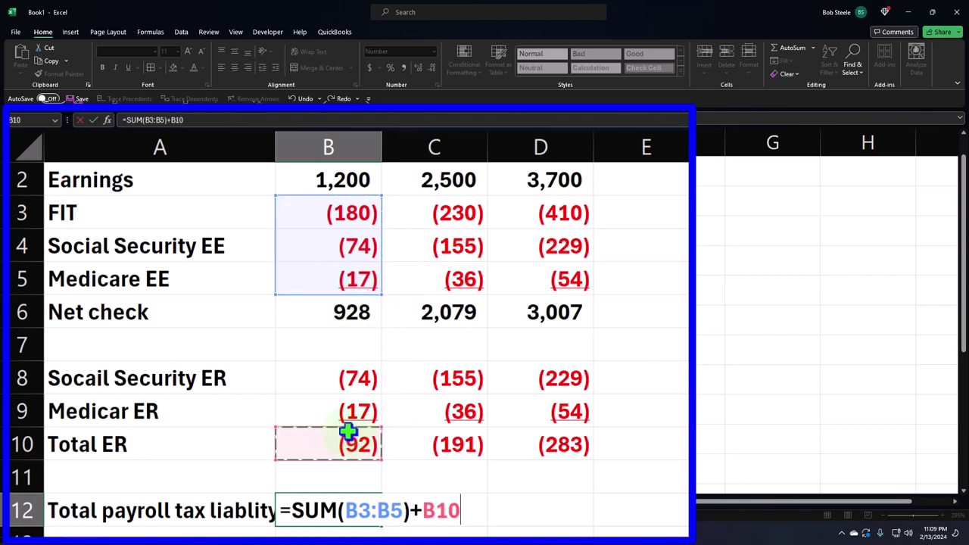
{"action": "key", "text": "Return"}
{"action": "left_click", "coordinate": [363, 473]}
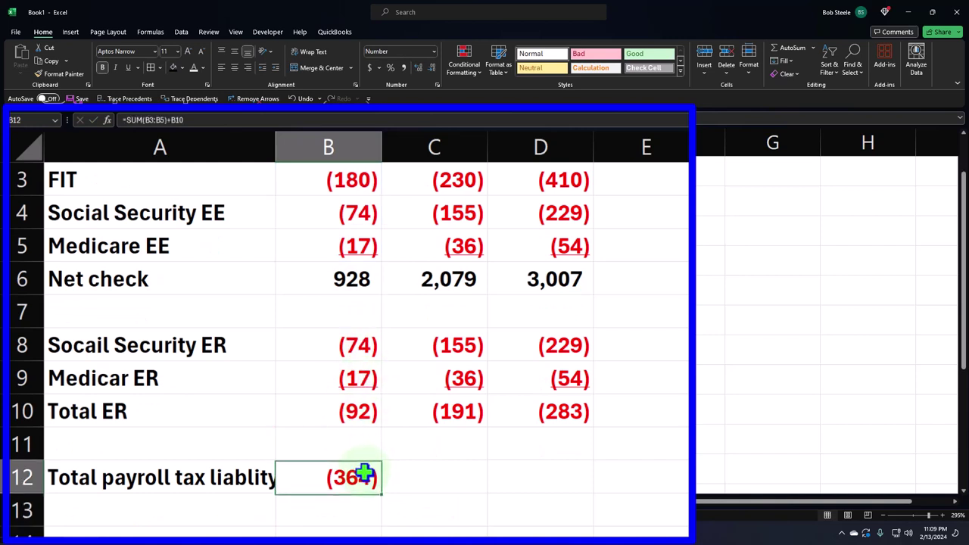
{"action": "left_click_drag", "start_coordinate": [383, 496], "coordinate": [551, 490]}
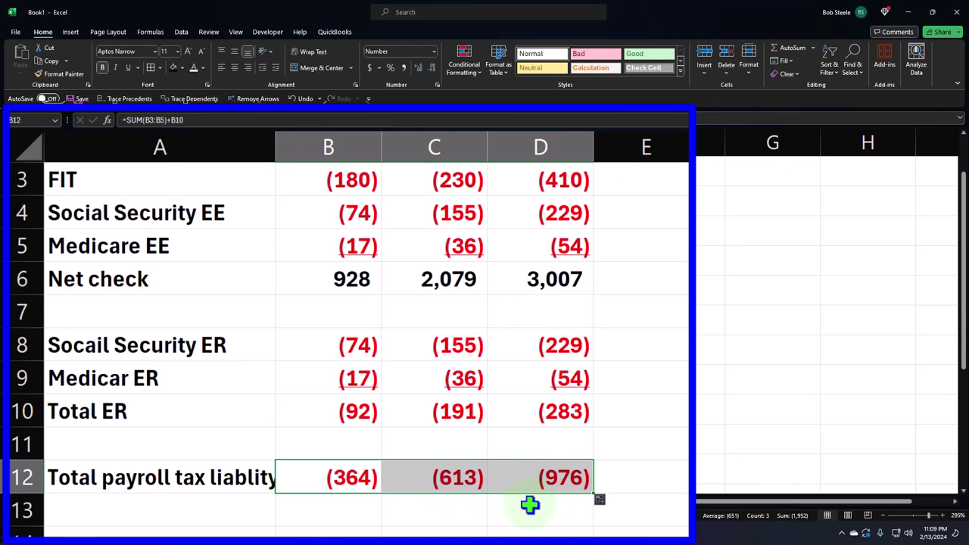
Add a cross-check in D13 that sums the two employees' payroll tax liabilities in B12:C12
{"action": "left_click", "coordinate": [519, 496]}
{"action": "type", "text": "=sum("}
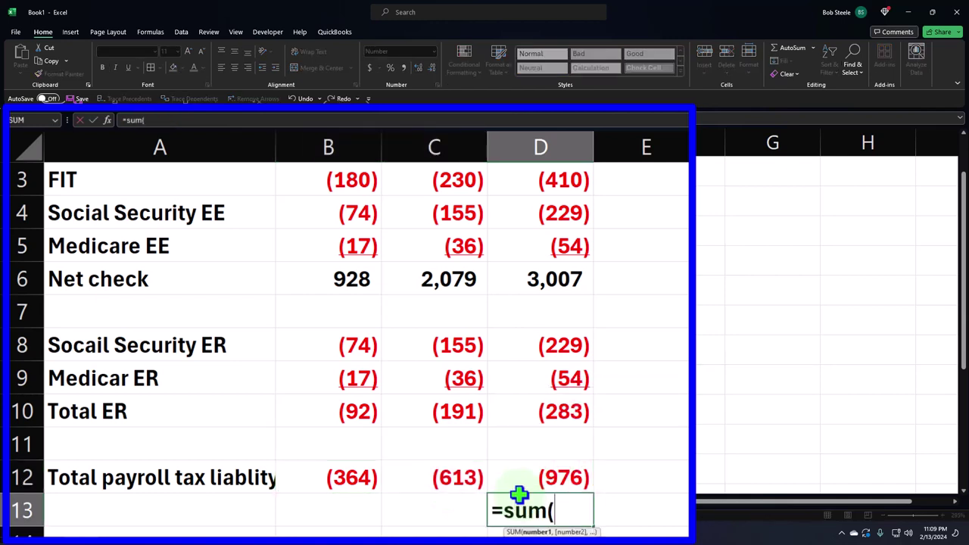
{"action": "key", "text": "Up"}
{"action": "key", "text": "Left"}
{"action": "key", "text": "Return"}
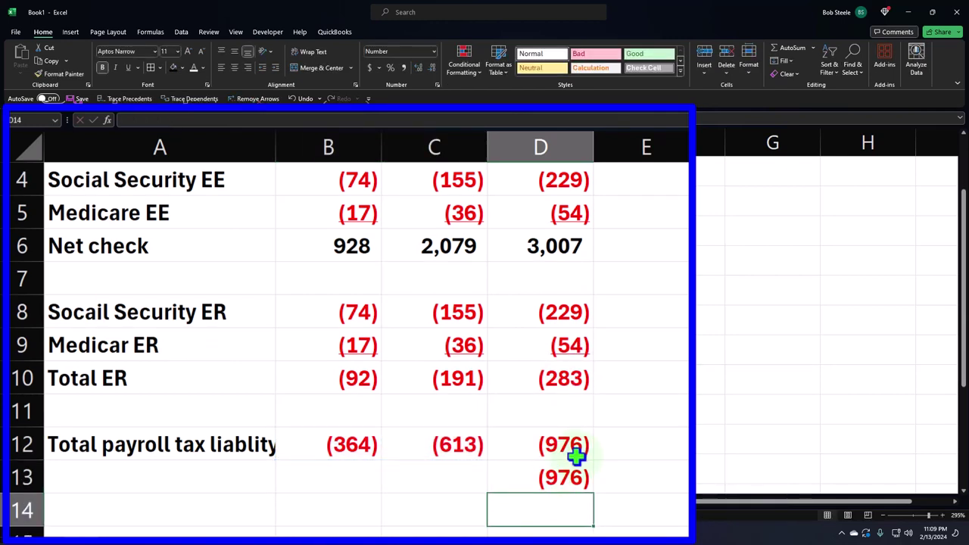
Review the total earnings in D2, the employee withholdings in D3:D5 and the employer tax total in D10
{"action": "scroll", "coordinate": [568, 439], "scroll_direction": "up", "scroll_amount": 1}
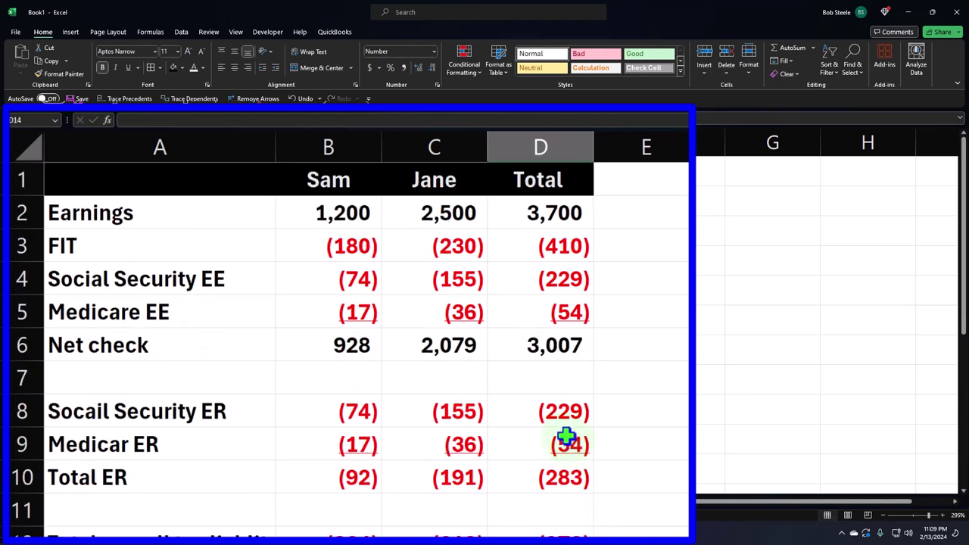
{"action": "scroll", "coordinate": [566, 437], "scroll_direction": "down", "scroll_amount": 1}
{"action": "scroll", "coordinate": [567, 436], "scroll_direction": "down", "scroll_amount": 1}
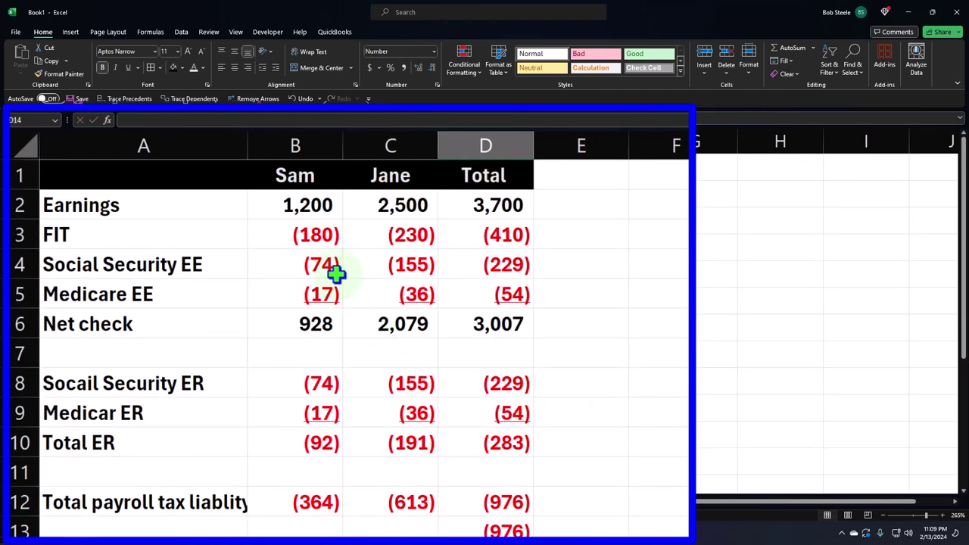
{"action": "left_click", "coordinate": [489, 202]}
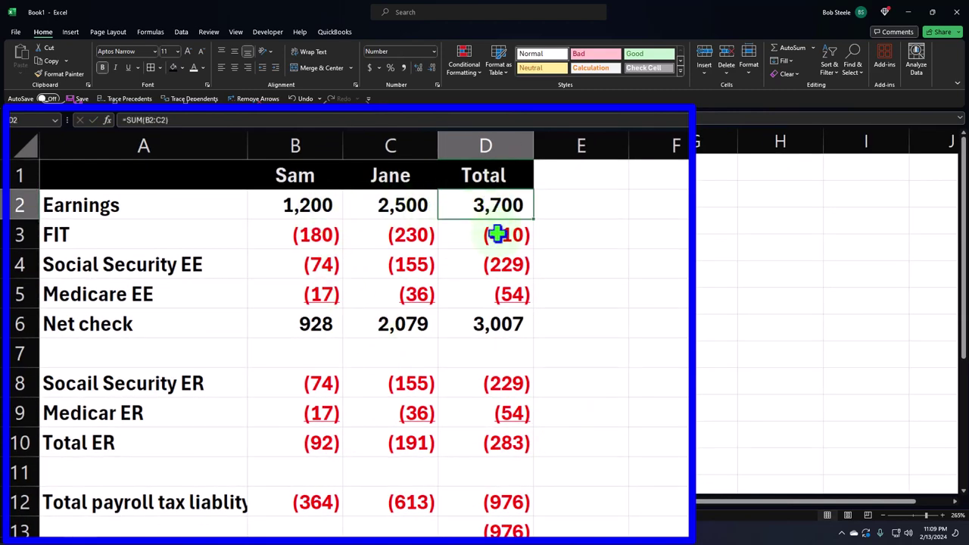
{"action": "left_click_drag", "start_coordinate": [498, 234], "coordinate": [497, 289]}
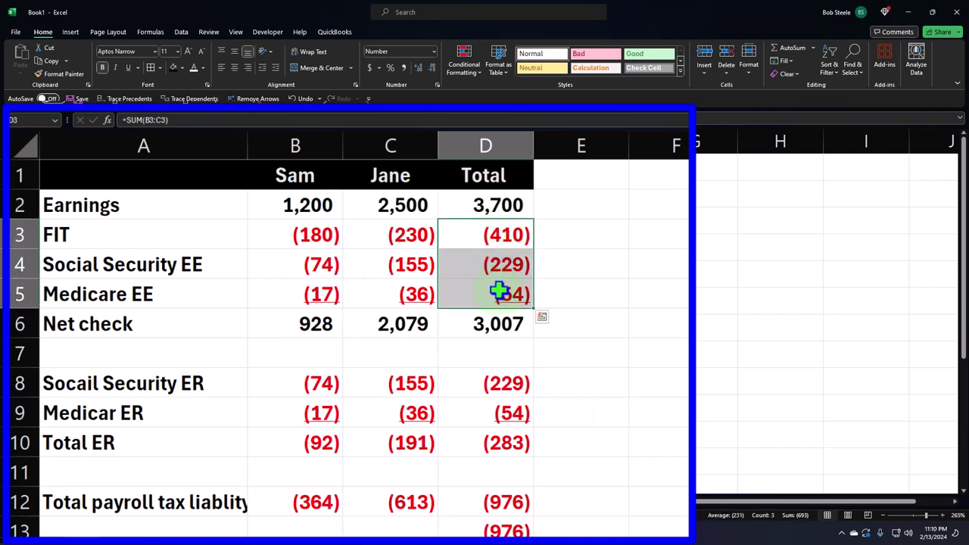
{"action": "left_click", "coordinate": [509, 448]}
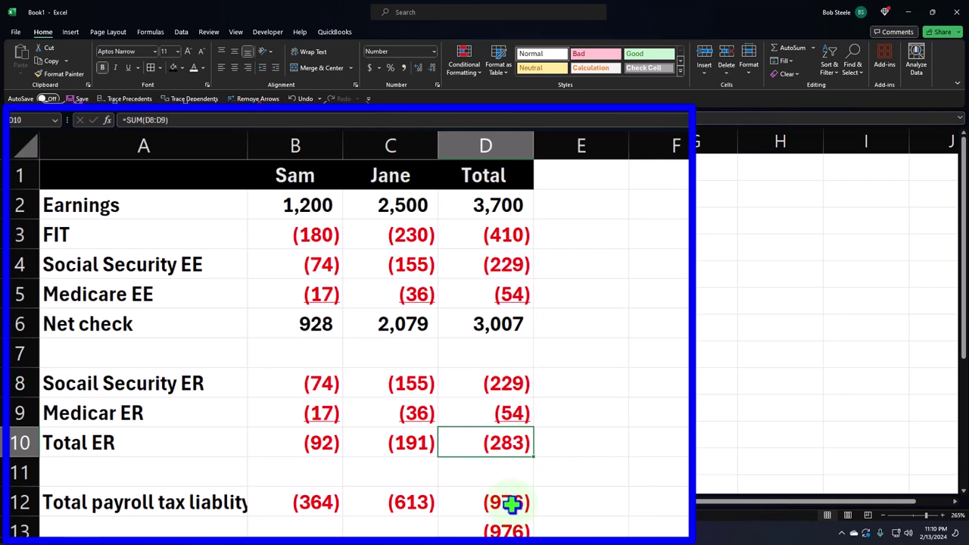
Apply borders to all cells in A2:D12 and narrow column E into a thin spacer
{"action": "left_click_drag", "start_coordinate": [130, 210], "coordinate": [491, 500]}
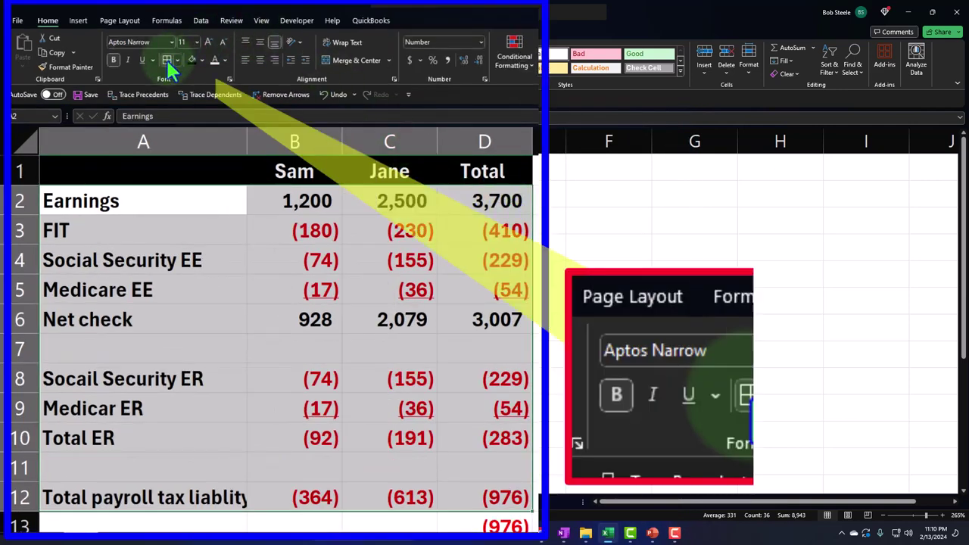
{"action": "left_click", "coordinate": [168, 61]}
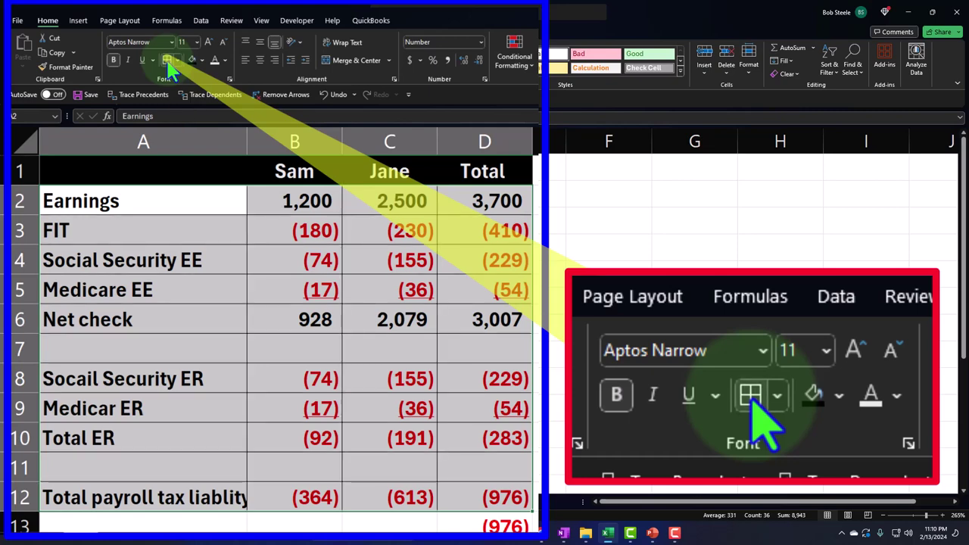
{"action": "left_click", "coordinate": [555, 168]}
{"action": "left_click_drag", "start_coordinate": [566, 143], "coordinate": [496, 143]}
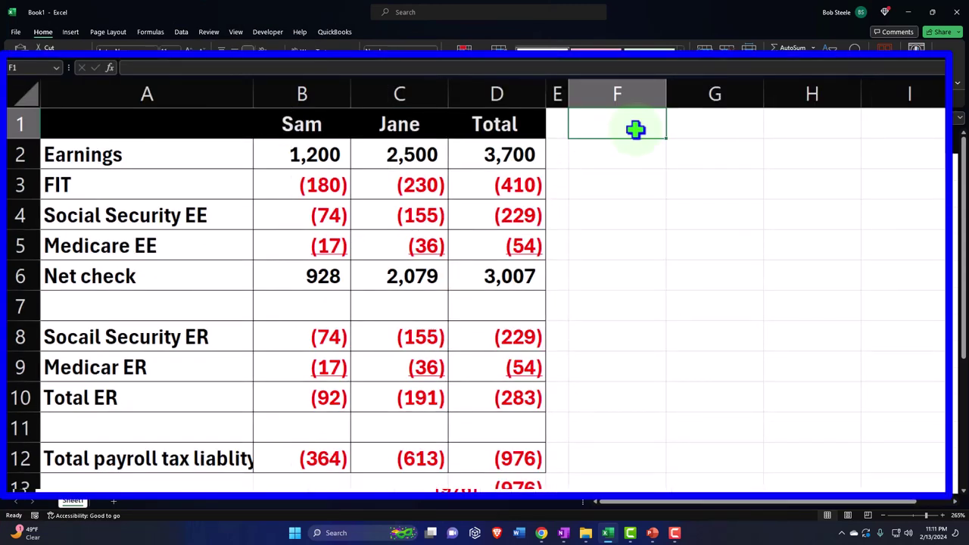
Label F1 as "Payroll Expense" and widen column F to fit the text
{"action": "type", "text": "Payroll Expense"}
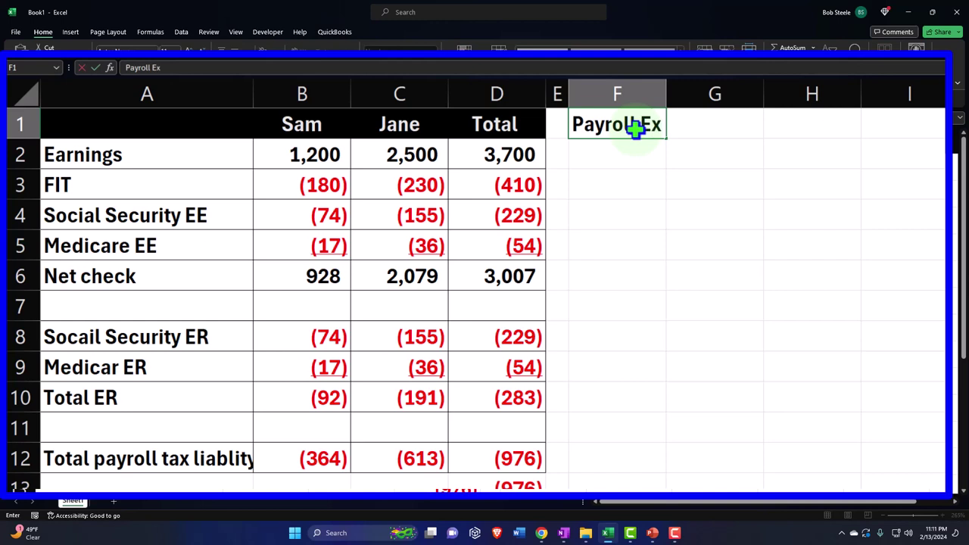
{"action": "left_click", "coordinate": [663, 91]}
{"action": "left_click_drag", "start_coordinate": [667, 91], "coordinate": [745, 85]}
Link G1 to the total earnings in D2 as the payroll expense debit
{"action": "left_click", "coordinate": [772, 121]}
{"action": "type", "text": "="}
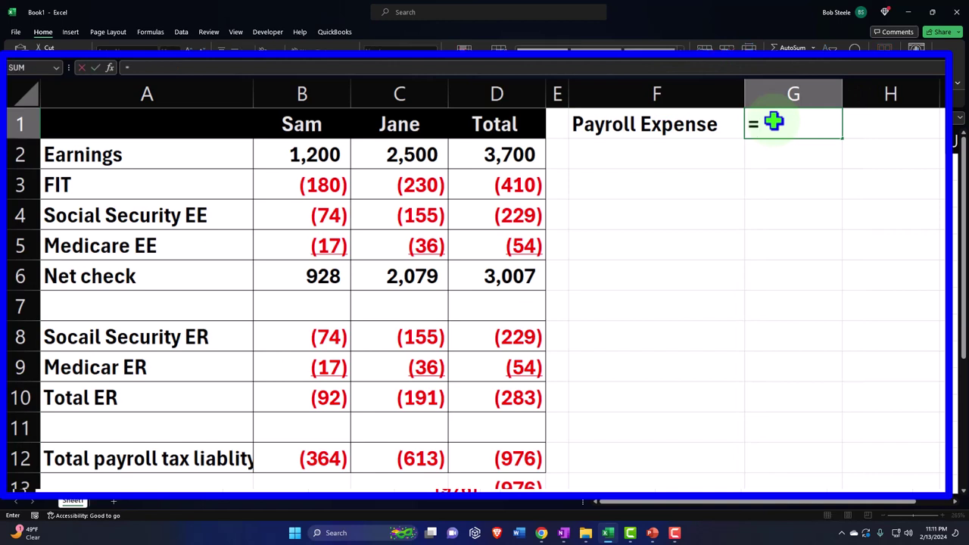
{"action": "key", "text": "Left"}
{"action": "key", "text": "Left"}
{"action": "key", "text": "Left"}
{"action": "key", "text": "Down"}
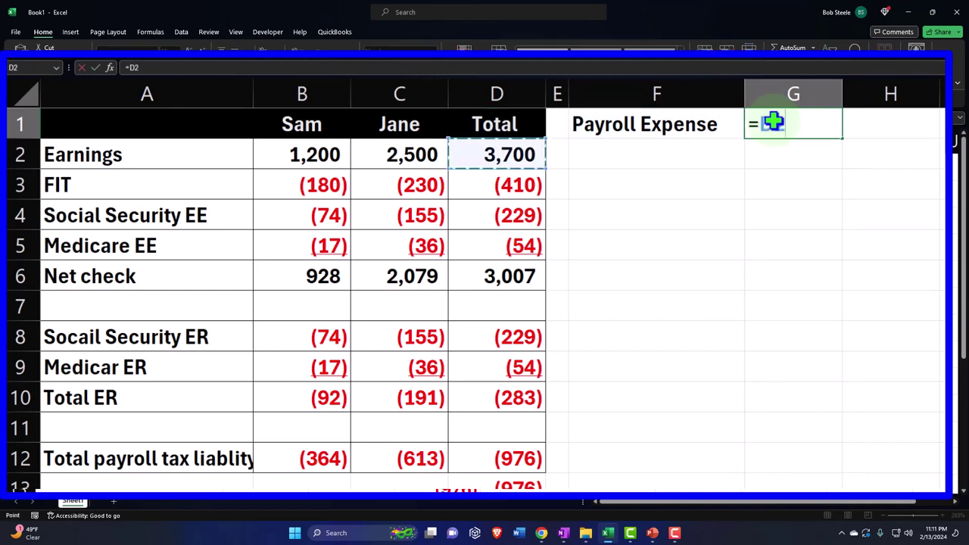
{"action": "key", "text": "Return"}
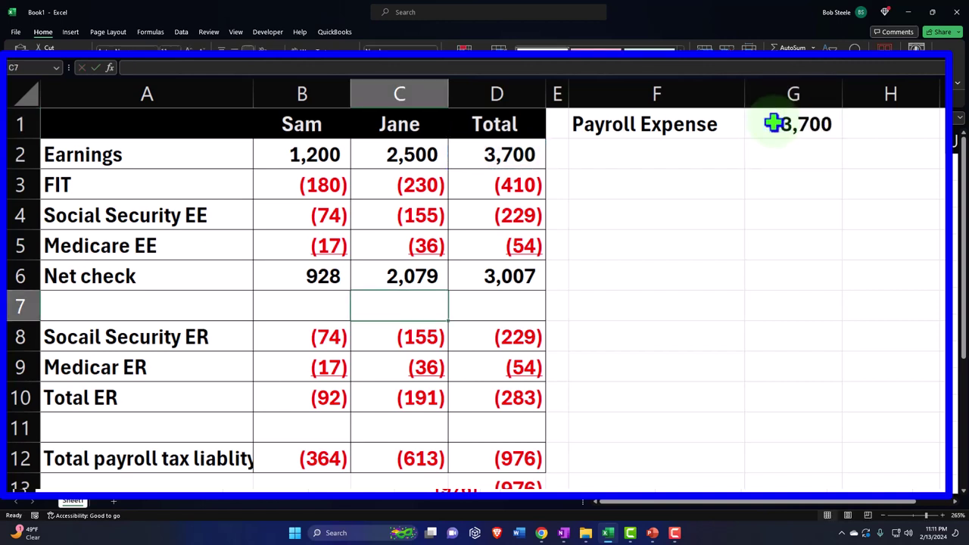
Label F2 as "Payroll liabilities"
{"action": "left_click", "coordinate": [657, 147]}
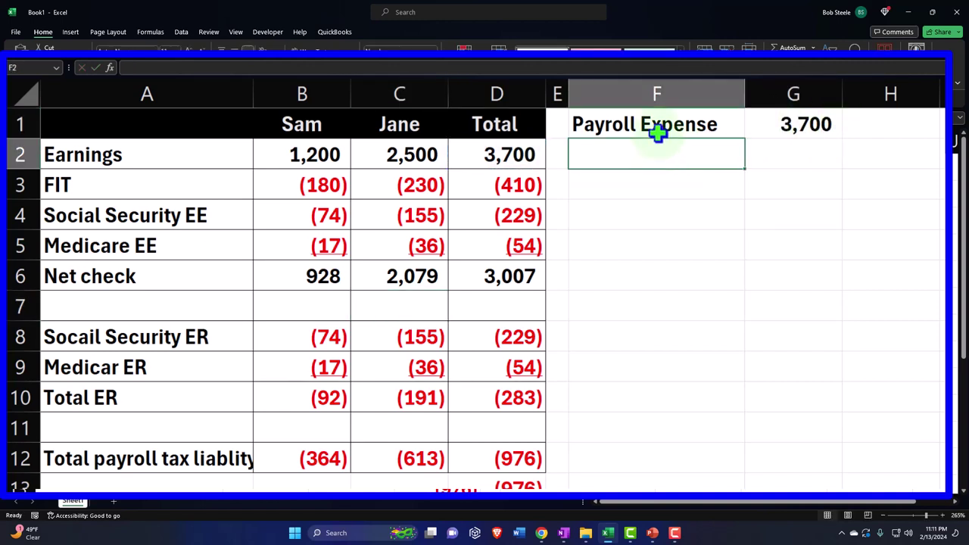
{"action": "type", "text": "Payroll "}
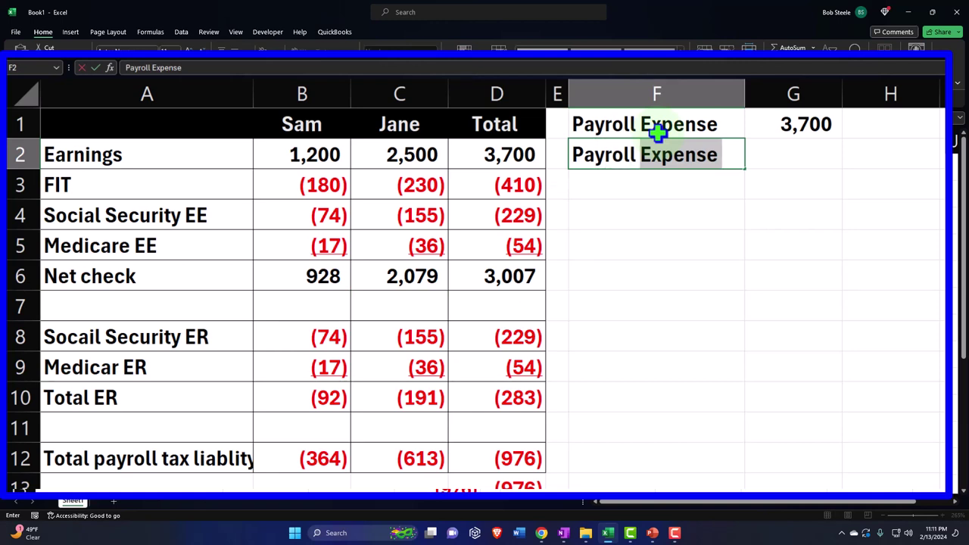
{"action": "type", "text": "liabilit"}
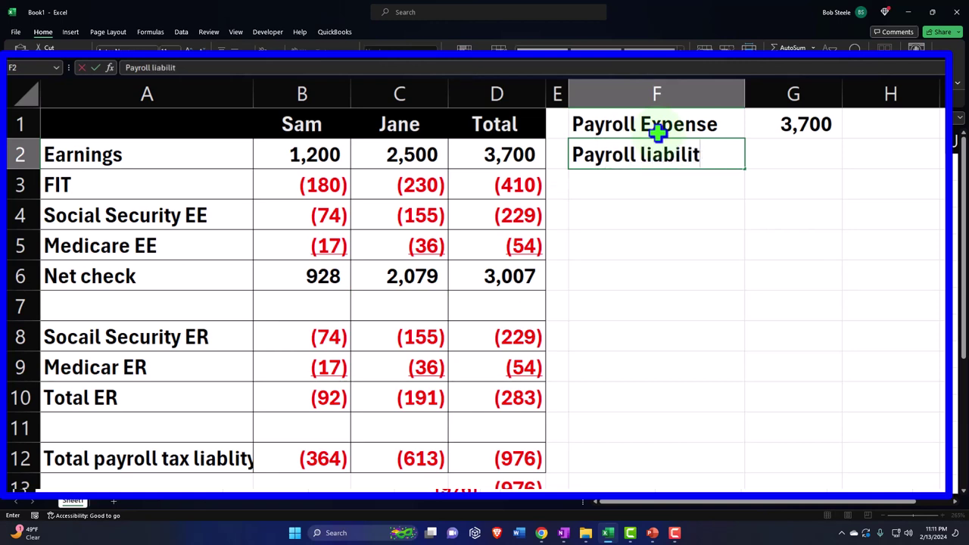
{"action": "key", "text": "BackSpace"}
{"action": "type", "text": "ties"}
{"action": "key", "text": "Tab"}
Enter the negated sum of the employee withholdings D3:D5 in H2
{"action": "key", "text": "Tab"}
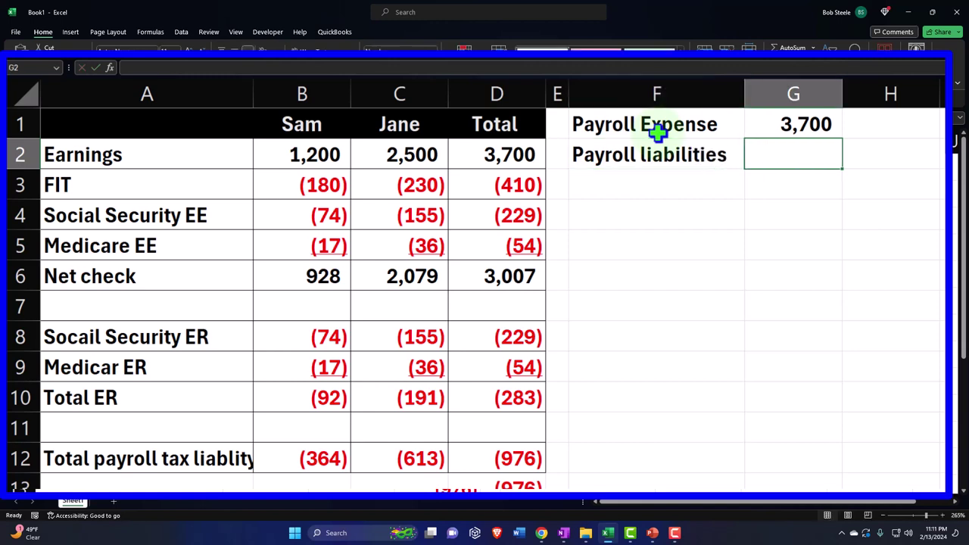
{"action": "type", "text": "-sum("}
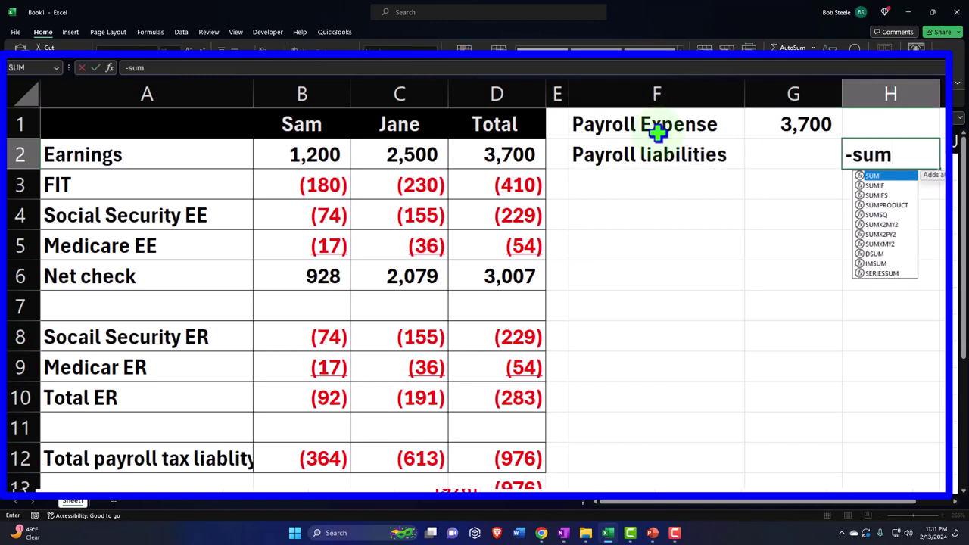
{"action": "key", "text": "Left"}
{"action": "key", "text": "Left"}
{"action": "key", "text": "Left"}
{"action": "key", "text": "Left"}
{"action": "key", "text": "Down"}
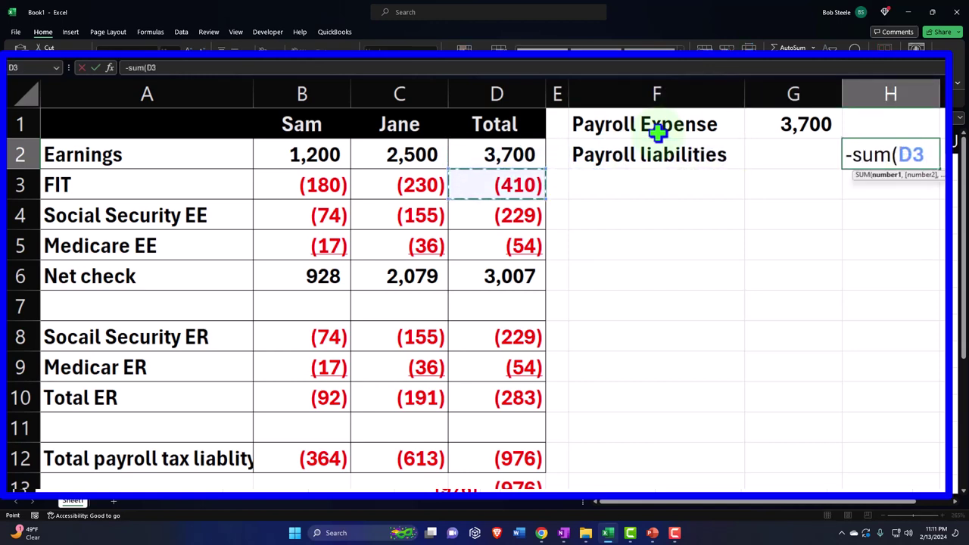
{"action": "key", "text": "shift+Down"}
{"action": "key", "text": "shift+Down"}
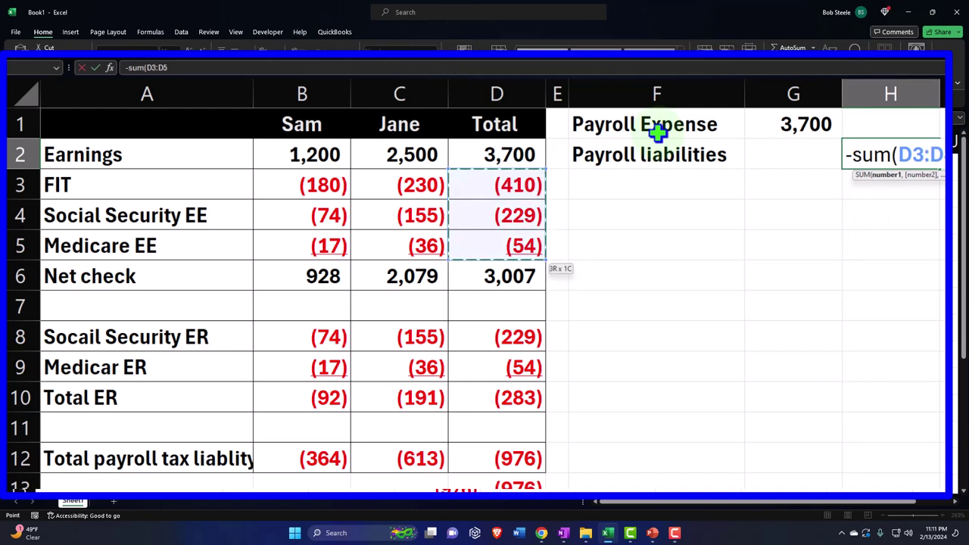
{"action": "key", "text": "Return"}
{"action": "key", "text": "Left"}
{"action": "key", "text": "Left"}
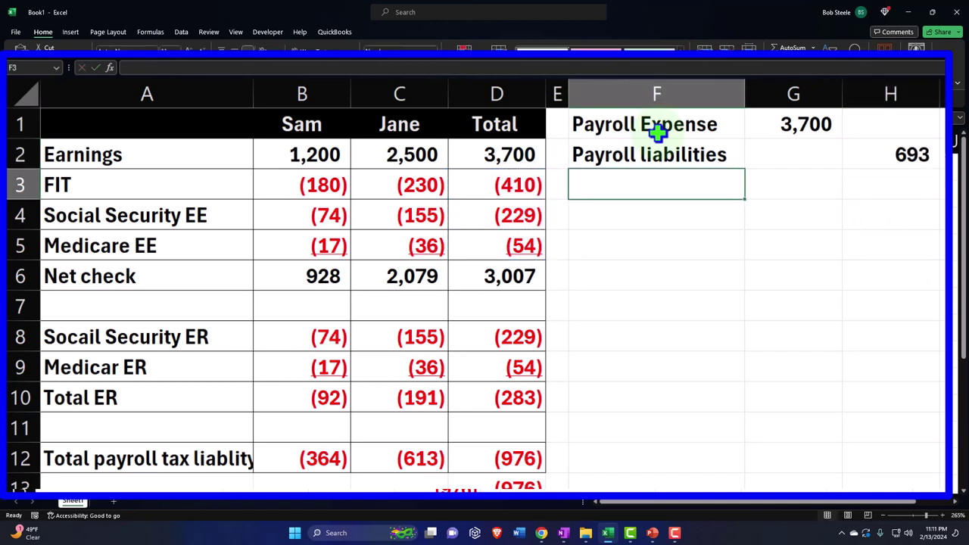
Remove the minus sign from the H2 formula so it reads =SUM(D3:D5)
{"action": "double_click", "coordinate": [877, 152]}
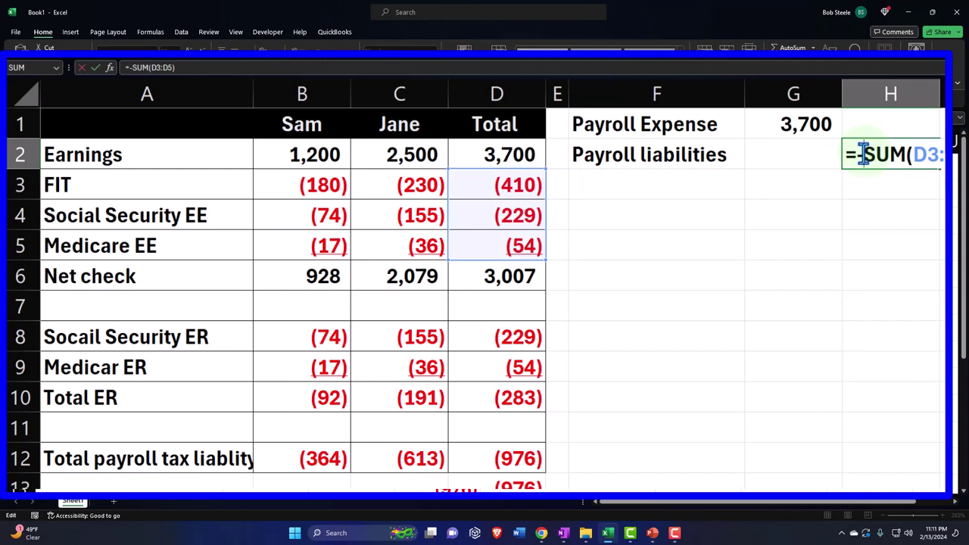
{"action": "key", "text": "Delete"}
{"action": "key", "text": "Return"}
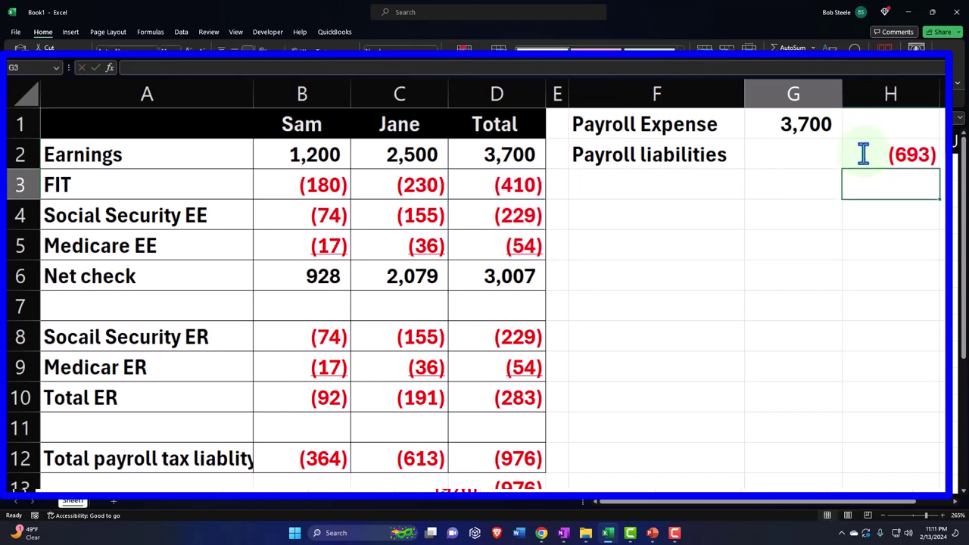
Label F3 as "Checking account" in place of the initial net checks wording
{"action": "key", "text": "Left"}
{"action": "key", "text": "Left"}
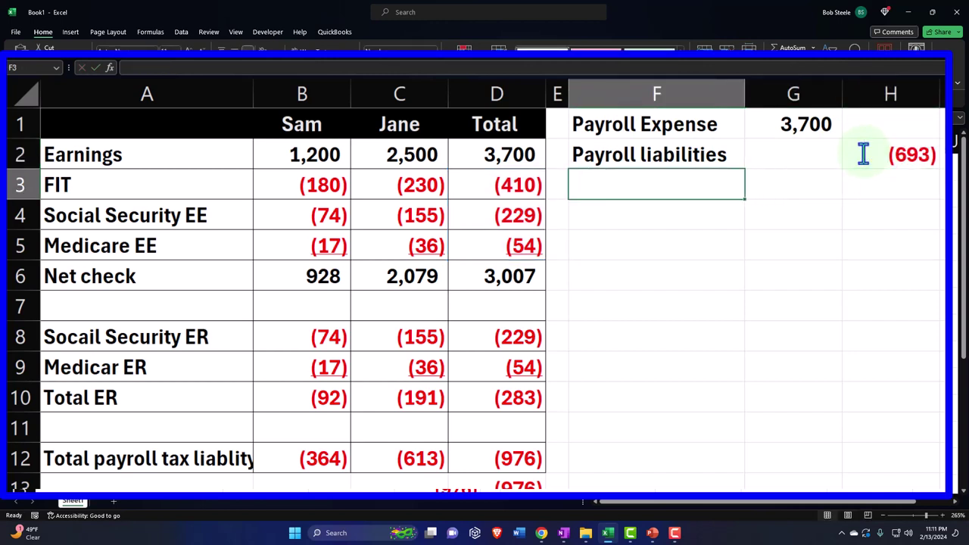
{"action": "type", "text": "Net che"}
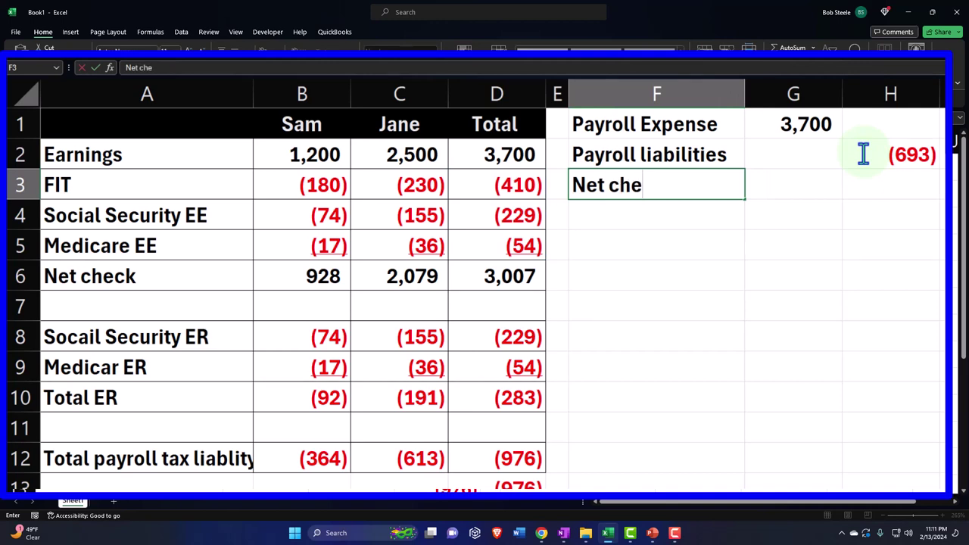
{"action": "type", "text": "cks"}
{"action": "key", "text": "BackSpace"}
{"action": "key", "text": "BackSpace"}
{"action": "key", "text": "BackSpace"}
{"action": "key", "text": "BackSpace"}
{"action": "key", "text": "BackSpace"}
{"action": "key", "text": "BackSpace"}
{"action": "key", "text": "BackSpace"}
{"action": "key", "text": "BackSpace"}
{"action": "key", "text": "BackSpace"}
{"action": "key", "text": "BackSpace"}
{"action": "type", "text": "Checking account"}
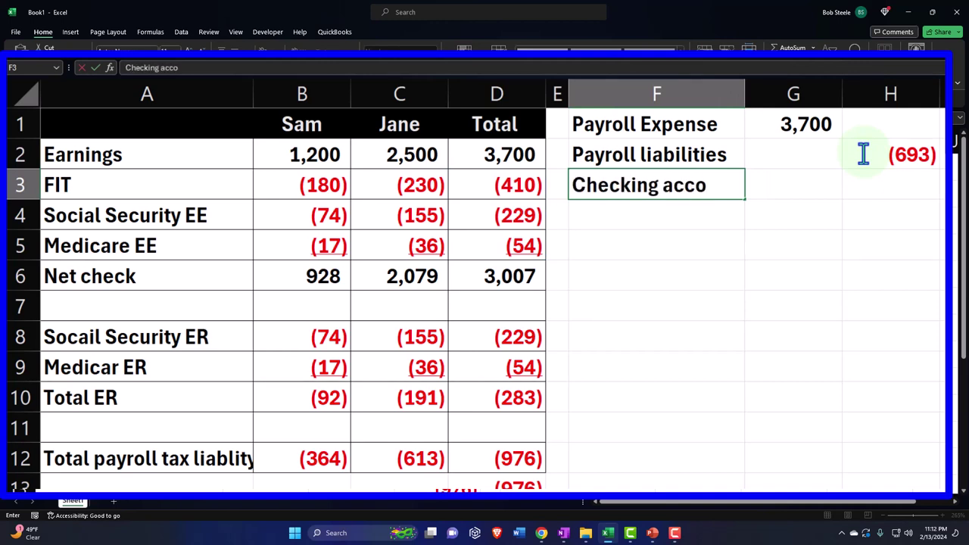
Enter the balancing formula =-SUM(G1:H2) in H3 for the checking account credit
{"action": "key", "text": "Tab"}
{"action": "key", "text": "Tab"}
{"action": "type", "text": "-sum("}
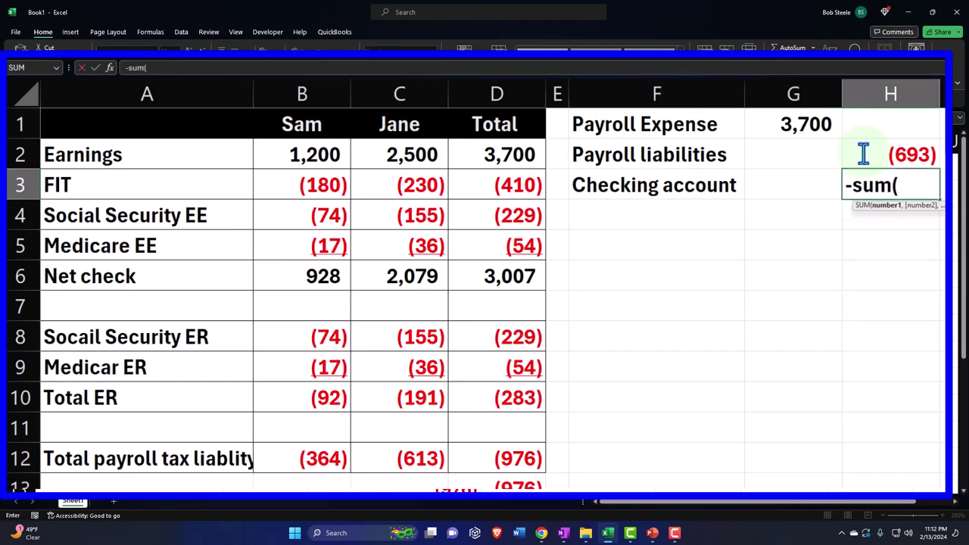
{"action": "left_click_drag", "start_coordinate": [864, 154], "coordinate": [794, 123]}
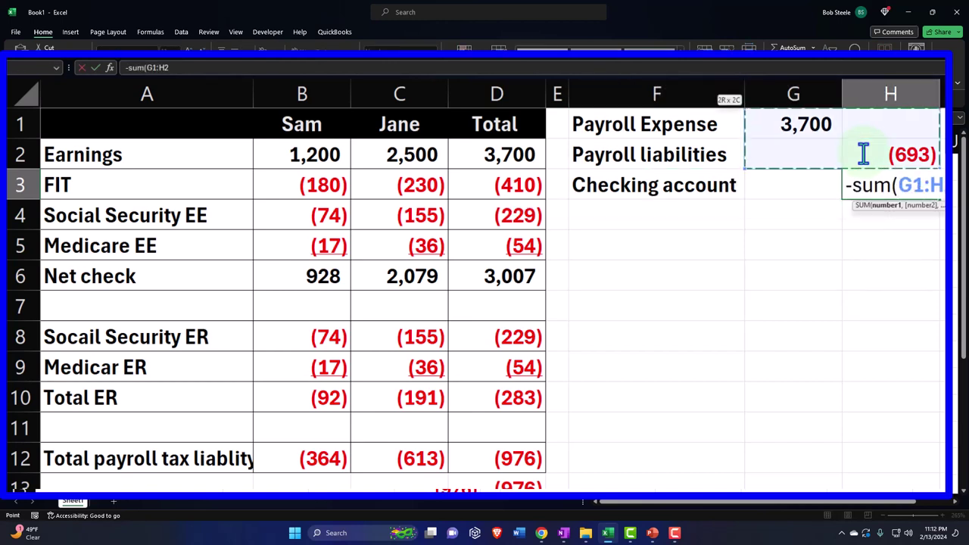
{"action": "key", "text": "Return"}
Compare the checking account credit in H3 and the F1:H3 entry with the net checks in row 6
{"action": "left_click", "coordinate": [532, 283]}
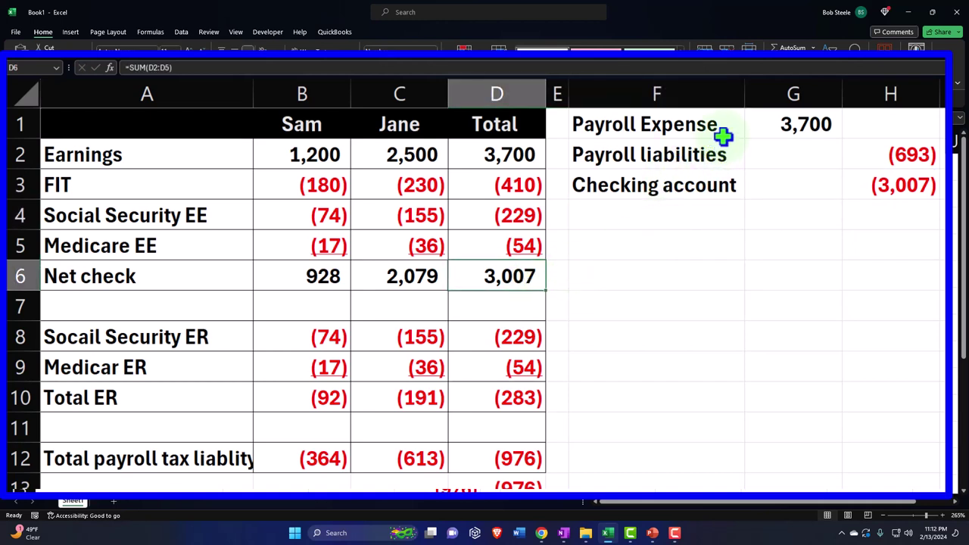
{"action": "left_click_drag", "start_coordinate": [212, 159], "coordinate": [472, 272]}
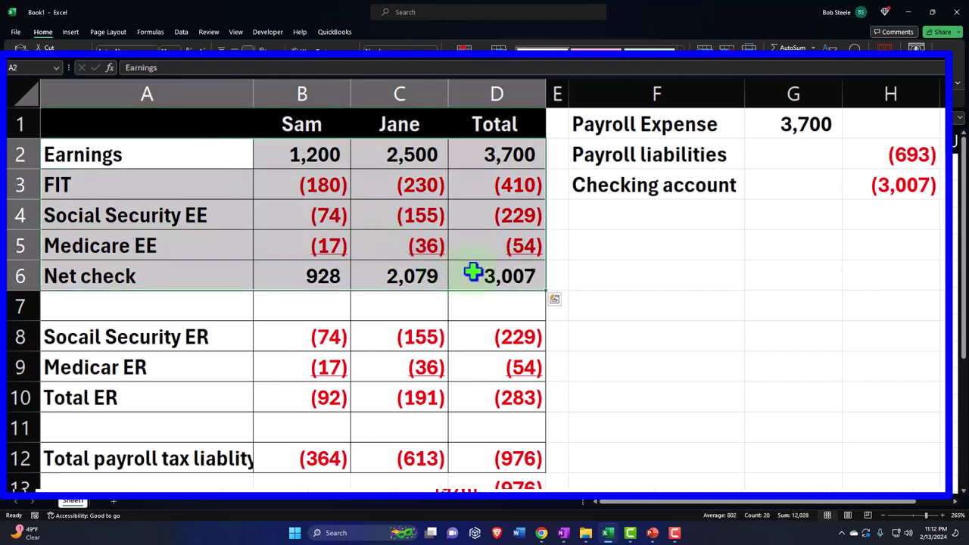
{"action": "left_click_drag", "start_coordinate": [677, 124], "coordinate": [867, 186]}
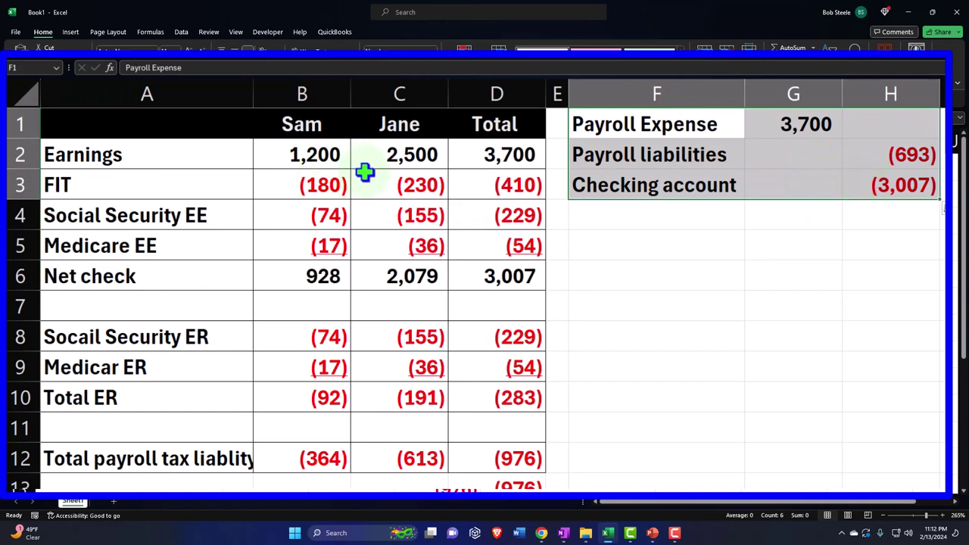
{"action": "left_click", "coordinate": [873, 185]}
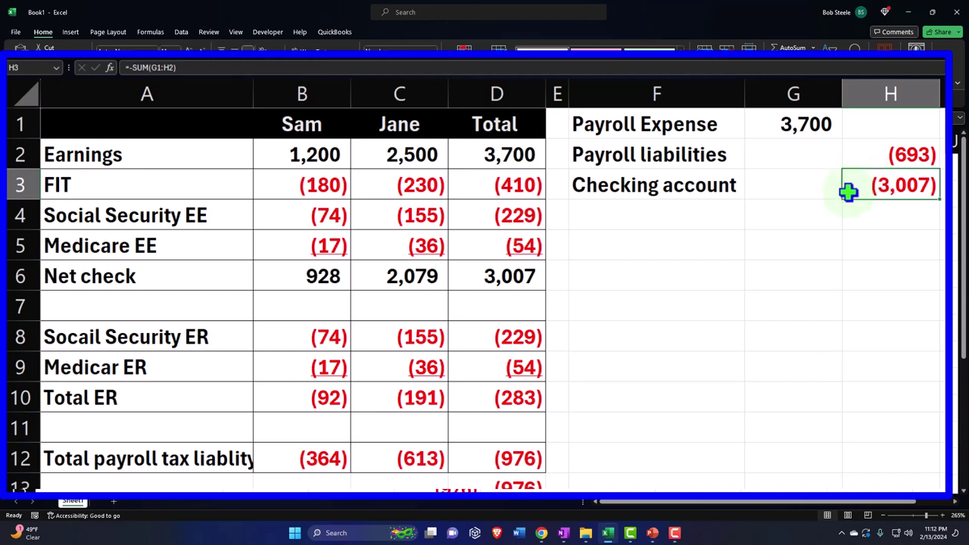
{"action": "left_click", "coordinate": [312, 276]}
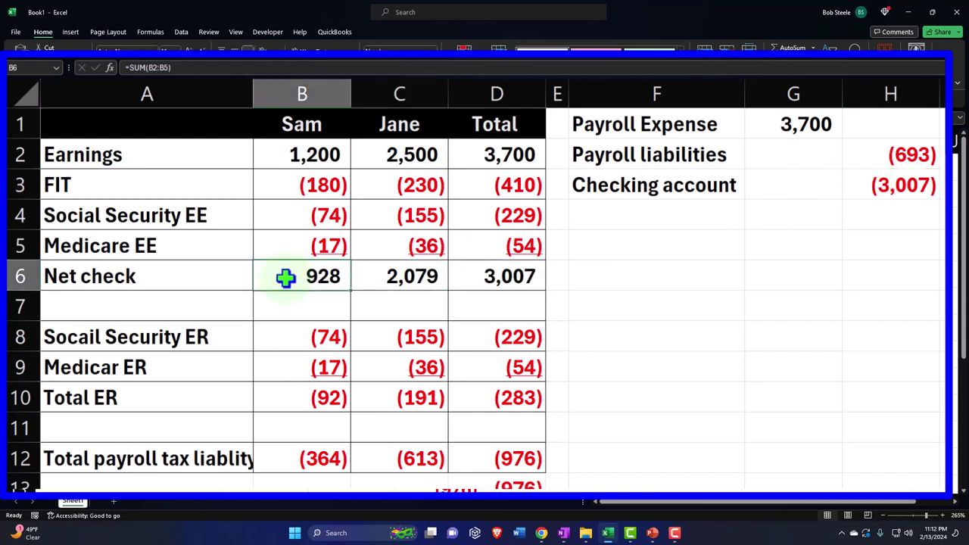
{"action": "key", "text": "Right"}
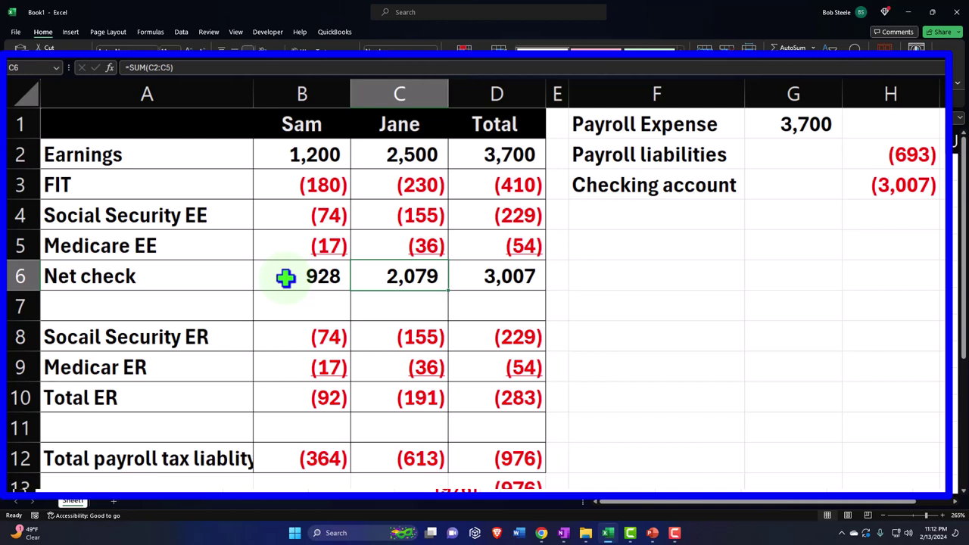
{"action": "key", "text": "Right"}
Label F5 as "Payroll tax expense"
{"action": "key", "text": "Right"}
{"action": "key", "text": "Right"}
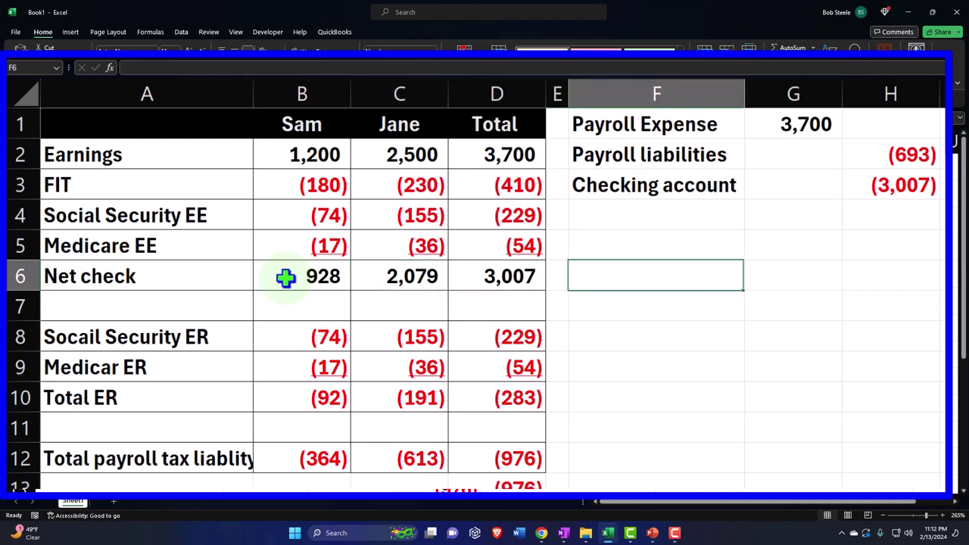
{"action": "key", "text": "Up"}
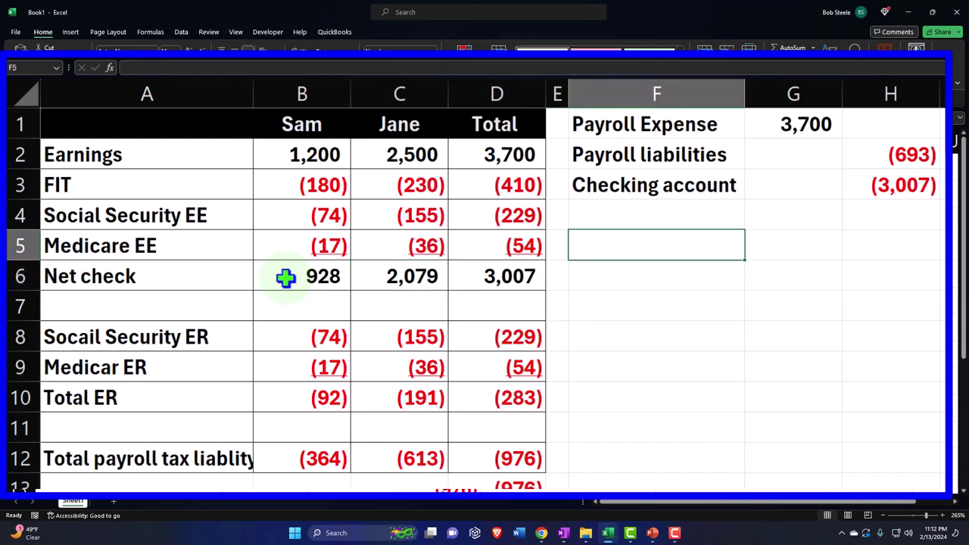
{"action": "type", "text": "P"}
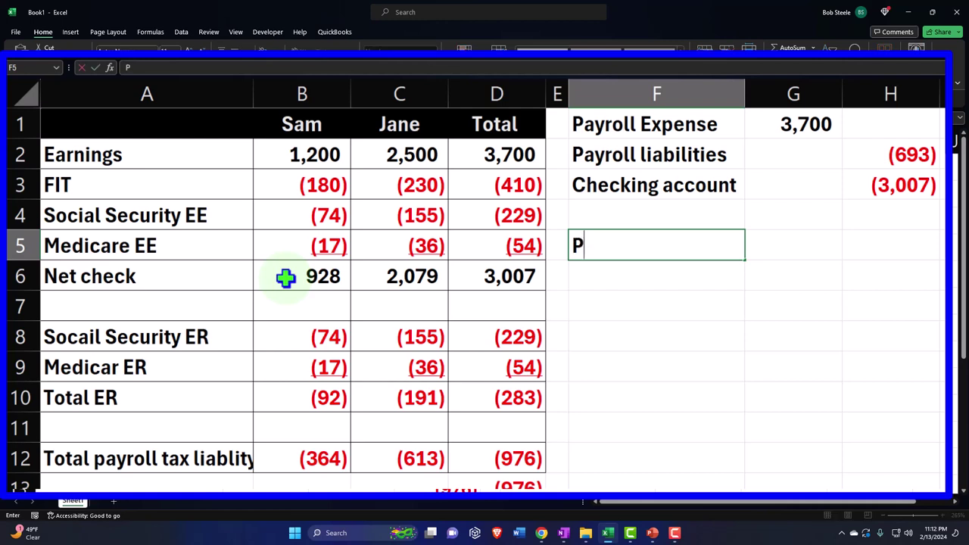
{"action": "type", "text": "ayroll tax expense"}
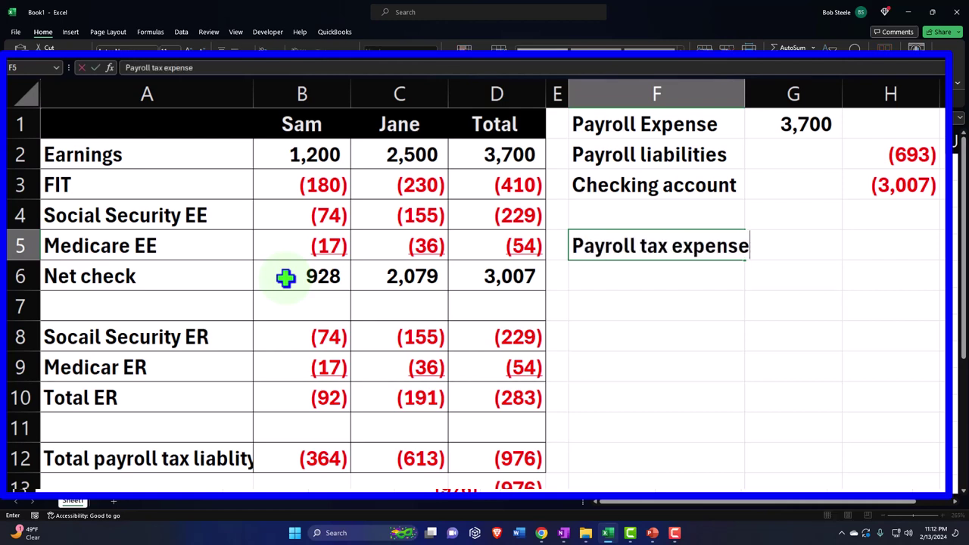
{"action": "key", "text": "Tab"}
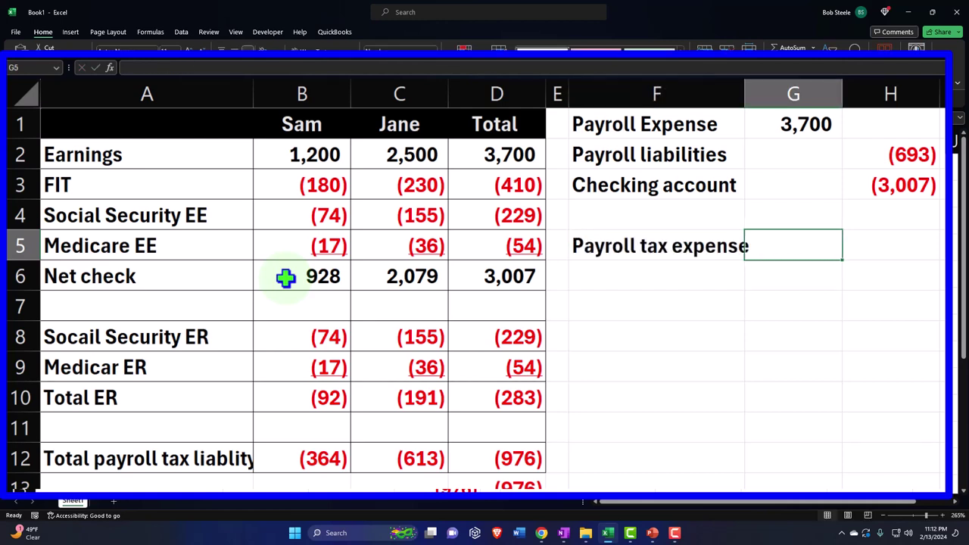
Link G5 to the total employer taxes in D10
{"action": "type", "text": "="}
{"action": "key", "text": "Down"}
{"action": "key", "text": "Down"}
{"action": "key", "text": "Down"}
{"action": "key", "text": "Down"}
{"action": "key", "text": "Down"}
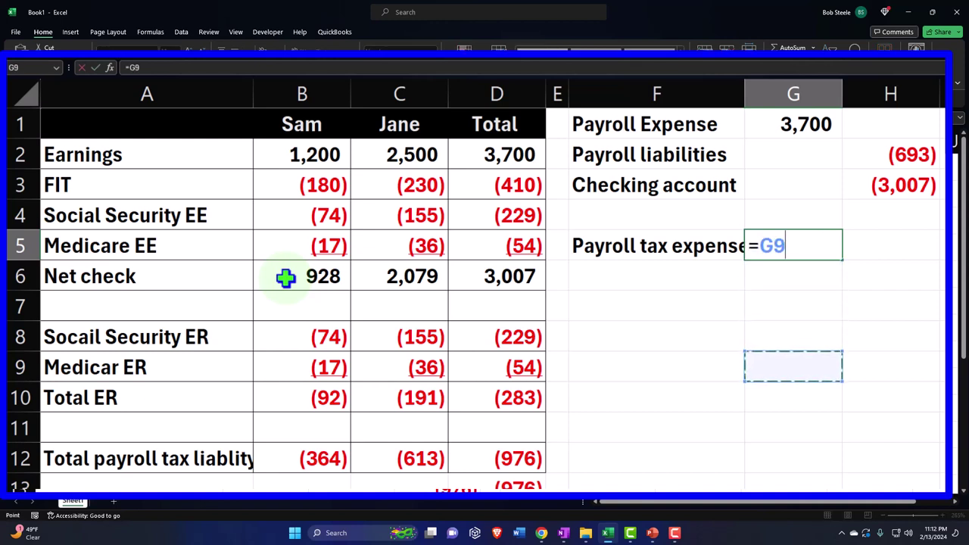
{"action": "key", "text": "Left"}
{"action": "key", "text": "Left"}
{"action": "key", "text": "Left"}
{"action": "key", "text": "Return"}
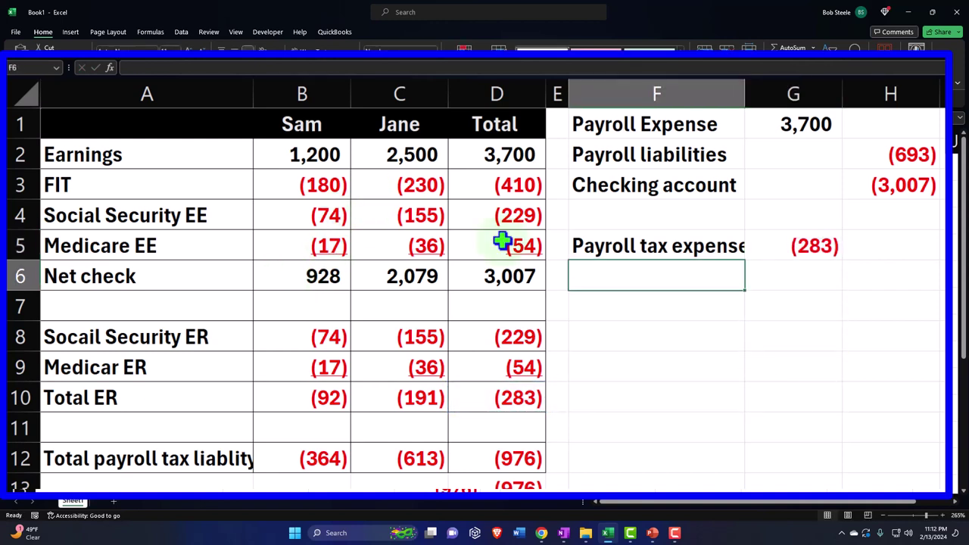
Negate the G5 formula so it reads =-D10
{"action": "double_click", "coordinate": [760, 249]}
{"action": "type", "text": "-"}
{"action": "key", "text": "Return"}
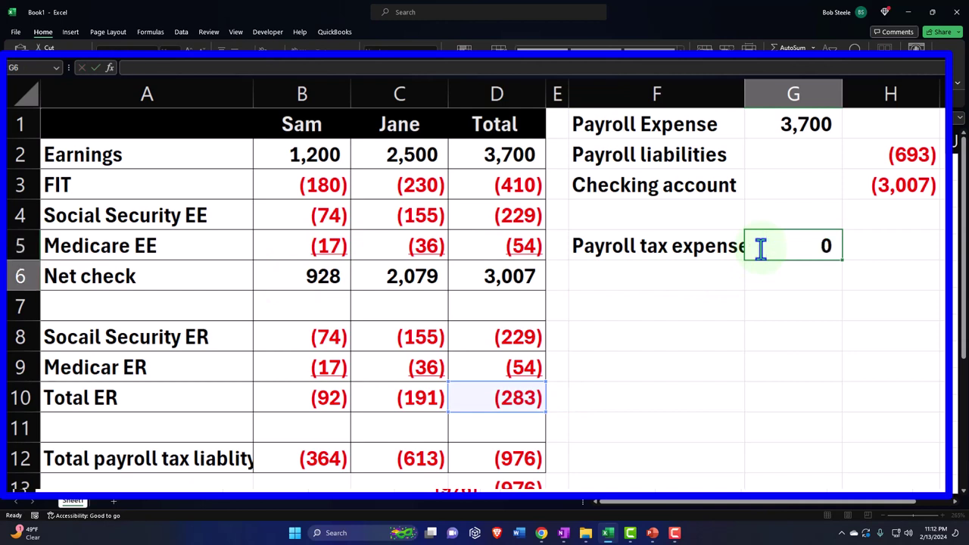
Link F6 to the "Payroll liabilities" label in F2
{"action": "key", "text": "Left"}
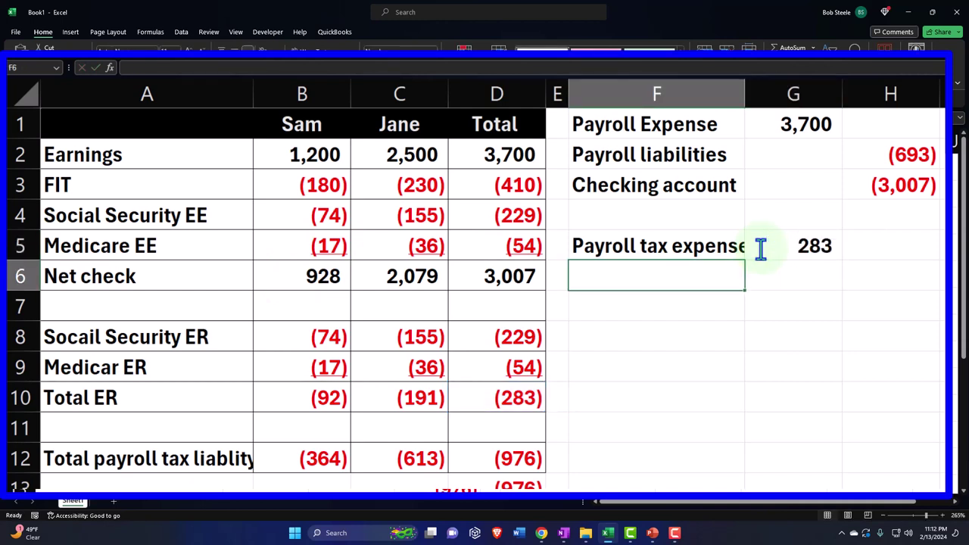
{"action": "type", "text": "+"}
{"action": "key", "text": "Up"}
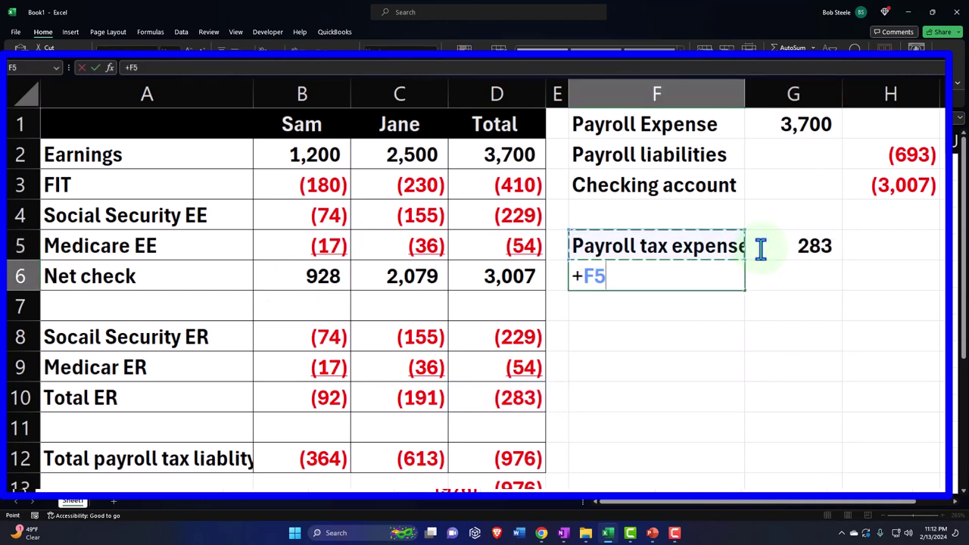
{"action": "key", "text": "Up"}
{"action": "key", "text": "Up"}
{"action": "key", "text": "Up"}
{"action": "key", "text": "Tab"}
Enter the negative of G5 as the payroll liabilities credit in H6 and check the debits in G5 and G1
{"action": "key", "text": "Tab"}
{"action": "type", "text": "-"}
{"action": "key", "text": "Left"}
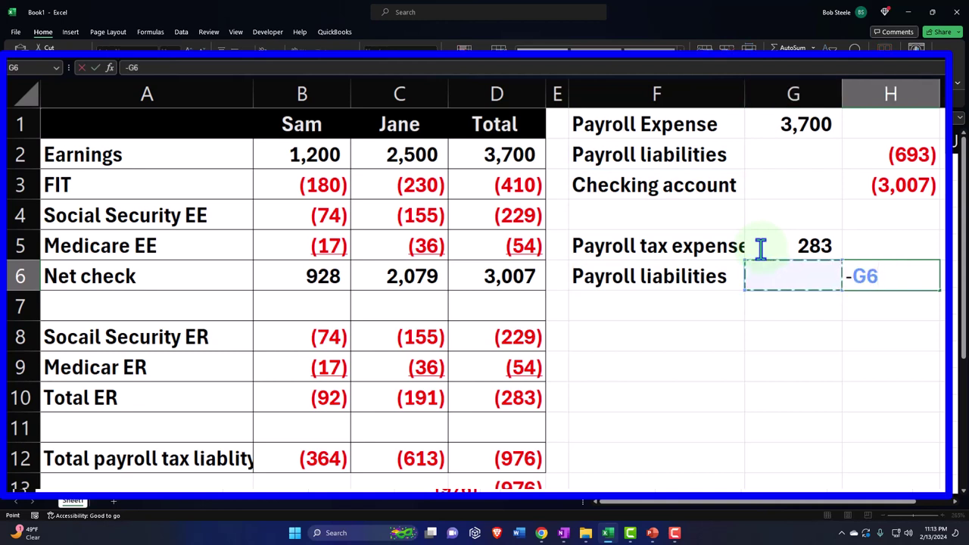
{"action": "key", "text": "Return"}
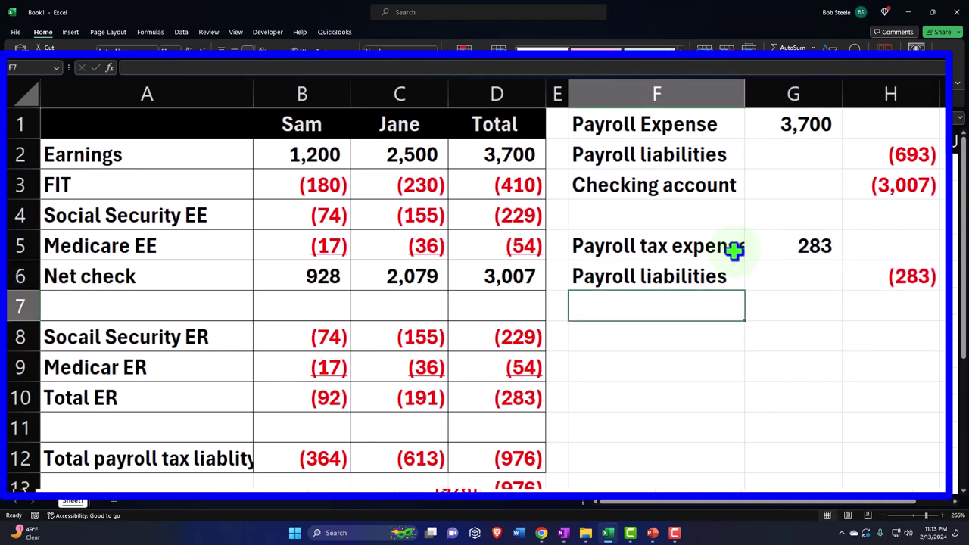
{"action": "left_click_drag", "start_coordinate": [742, 249], "coordinate": [770, 249]}
{"action": "left_click", "coordinate": [785, 248]}
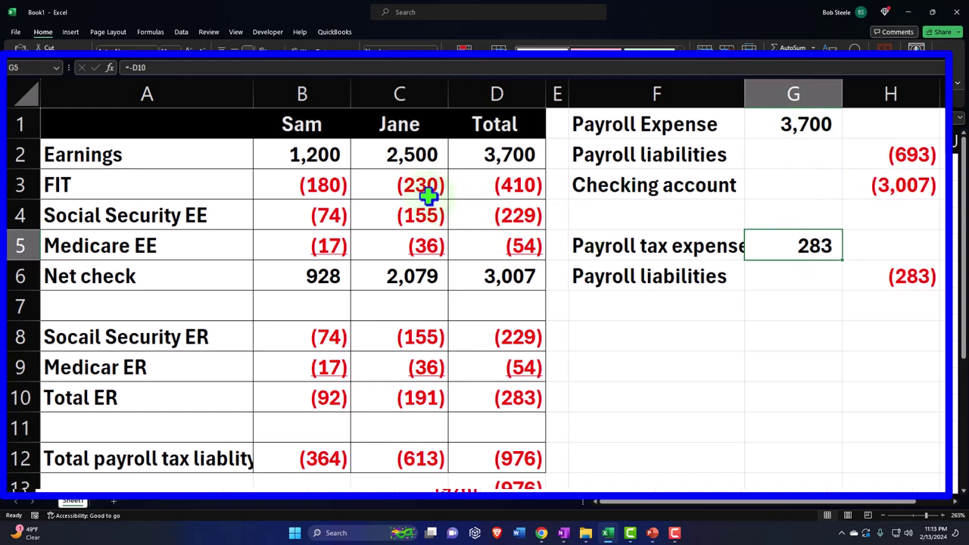
{"action": "left_click", "coordinate": [807, 117]}
{"action": "left_click", "coordinate": [809, 250]}
Label F8 as "Payroll liabilies"
{"action": "left_click", "coordinate": [690, 336]}
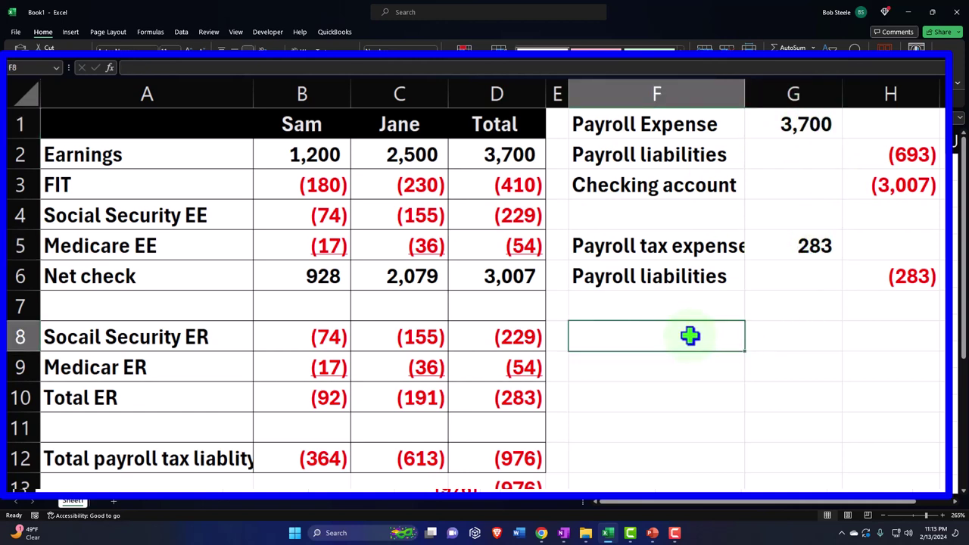
{"action": "type", "text": "Payro"}
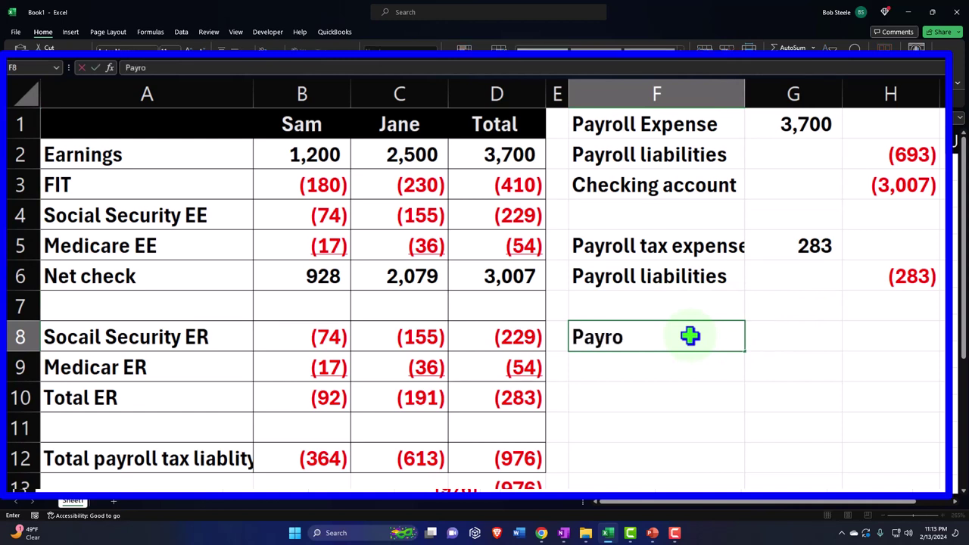
{"action": "type", "text": "ll liabili"}
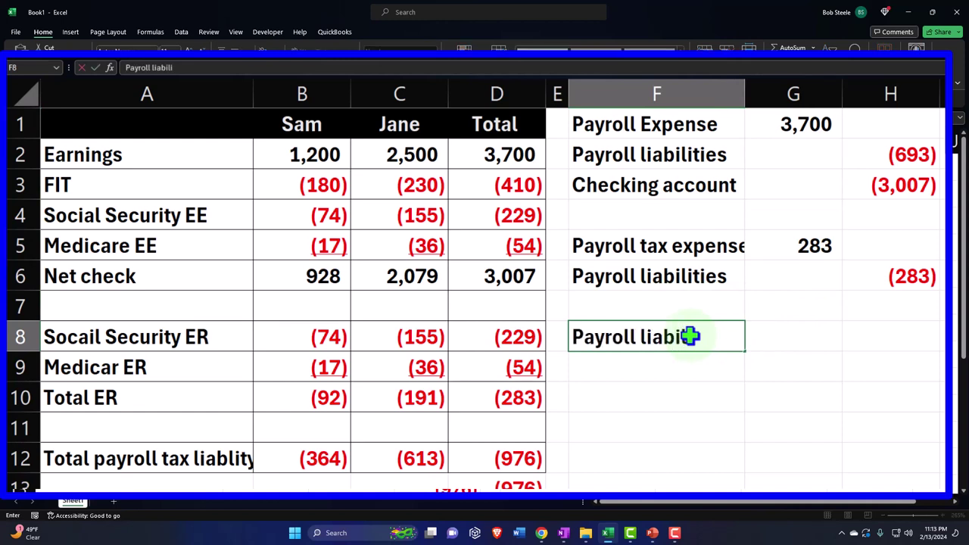
{"action": "type", "text": "ties"}
{"action": "key", "text": "Tab"}
Add the two payroll liability credits in H8 with =H2+H6 and check the formula
{"action": "key", "text": "Tab"}
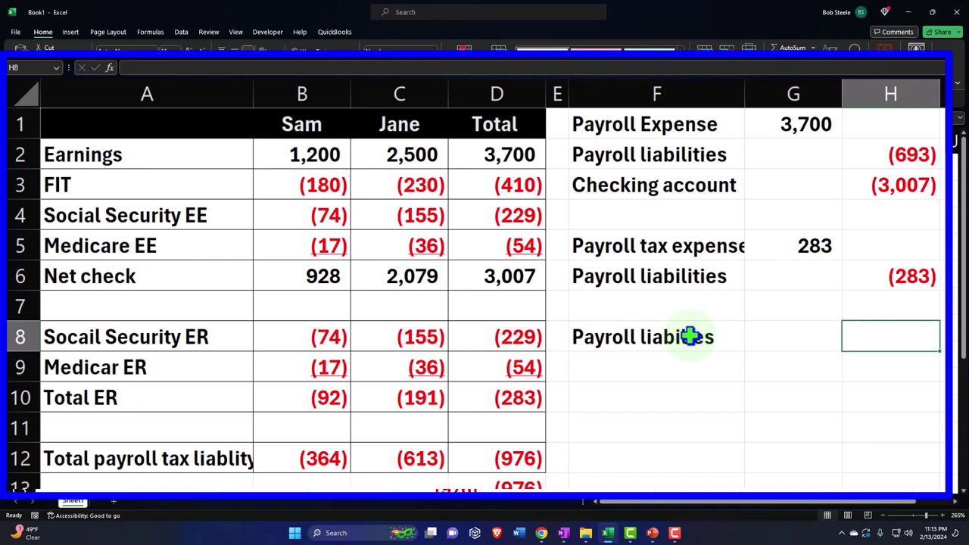
{"action": "type", "text": "="}
{"action": "key", "text": "Up"}
{"action": "key", "text": "Up"}
{"action": "key", "text": "Up"}
{"action": "key", "text": "Up"}
{"action": "key", "text": "Up"}
{"action": "key", "text": "Up"}
{"action": "type", "text": "+"}
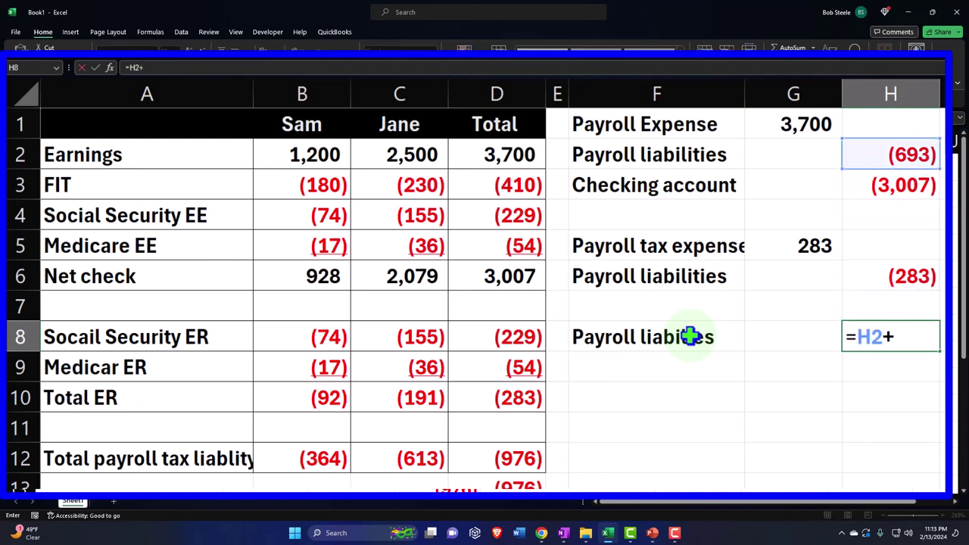
{"action": "key", "text": "Up"}
{"action": "key", "text": "Up"}
{"action": "key", "text": "Return"}
{"action": "key", "text": "Right"}
{"action": "key", "text": "Right"}
{"action": "key", "text": "Up"}
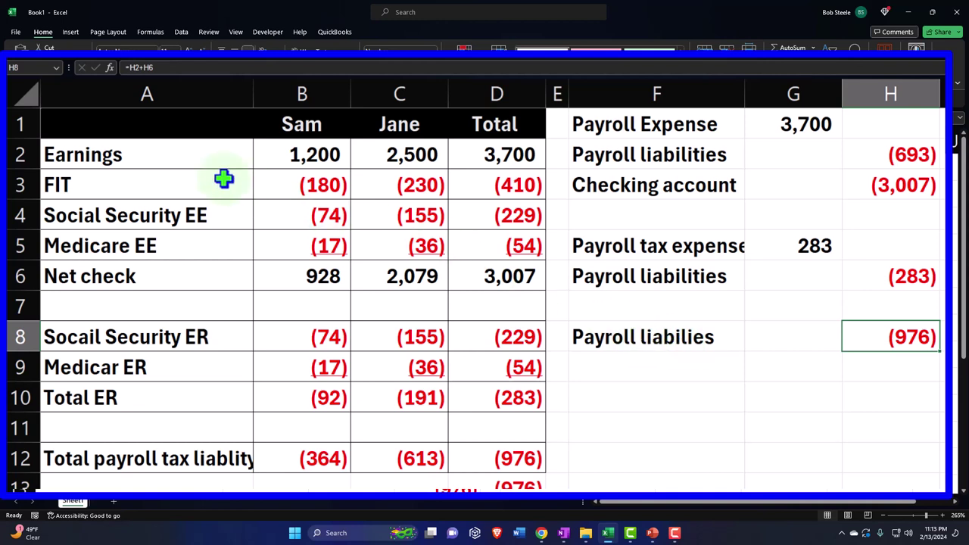
Compare the payroll register A1:D10 with the journal entries F1:H6, focusing on the checking account credit and the individual net checks
{"action": "left_click_drag", "start_coordinate": [152, 122], "coordinate": [467, 390]}
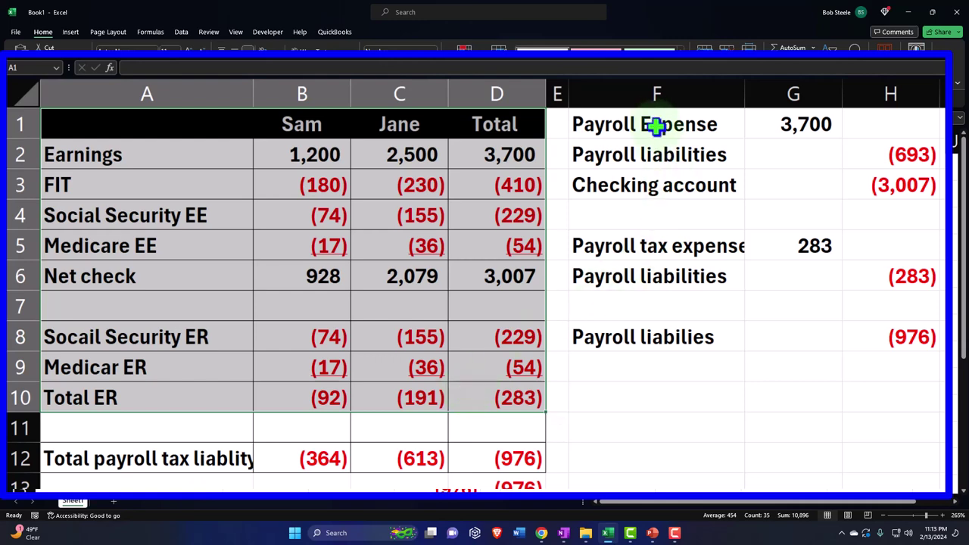
{"action": "left_click_drag", "start_coordinate": [656, 126], "coordinate": [859, 262]}
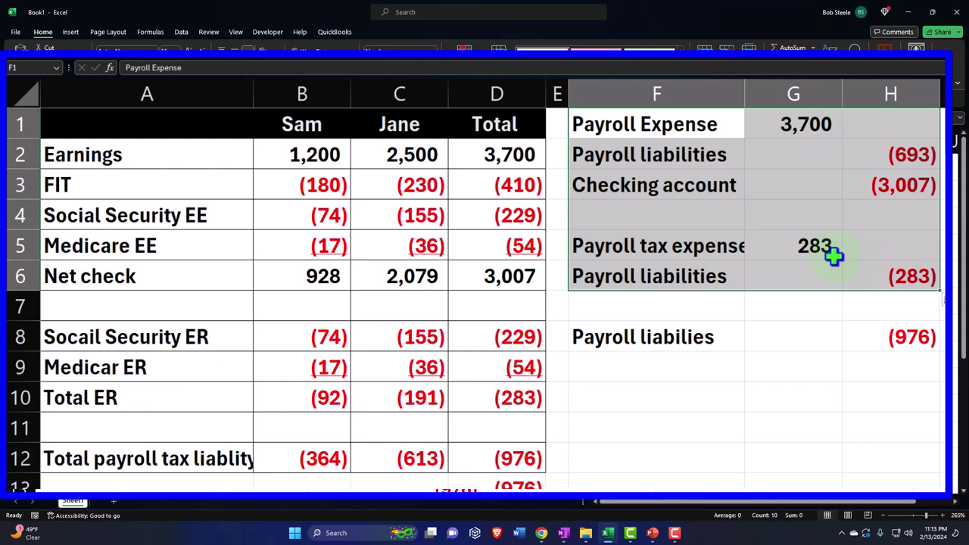
{"action": "left_click", "coordinate": [870, 189]}
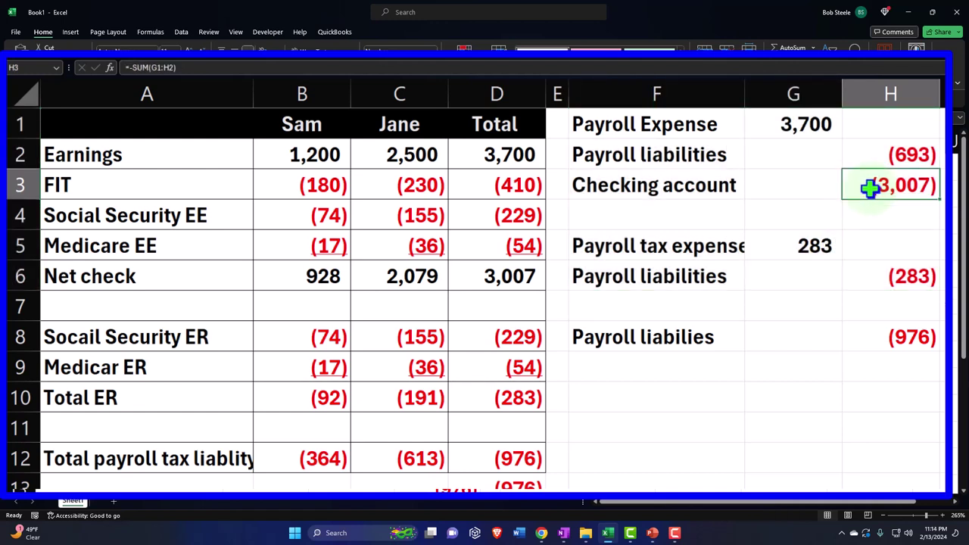
{"action": "left_click_drag", "start_coordinate": [343, 273], "coordinate": [371, 277]}
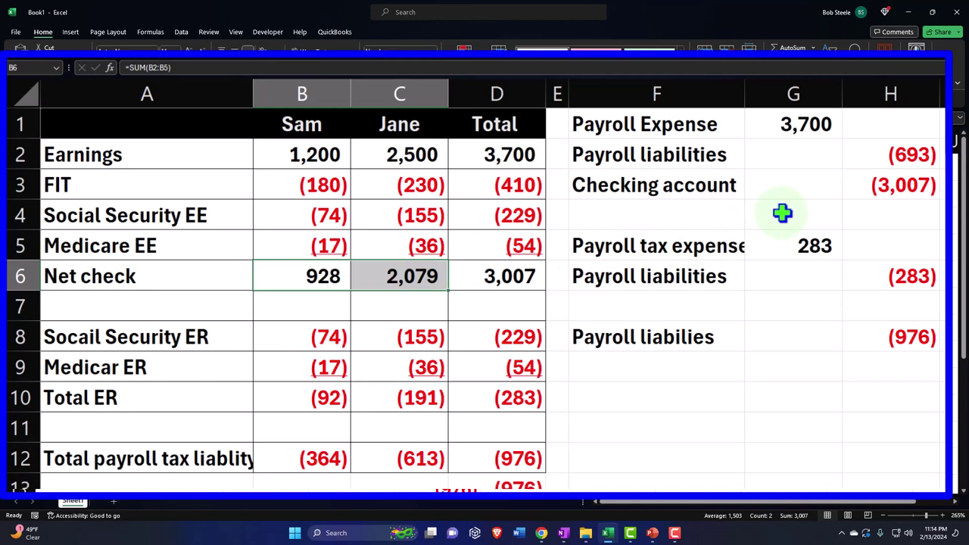
{"action": "left_click", "coordinate": [665, 394]}
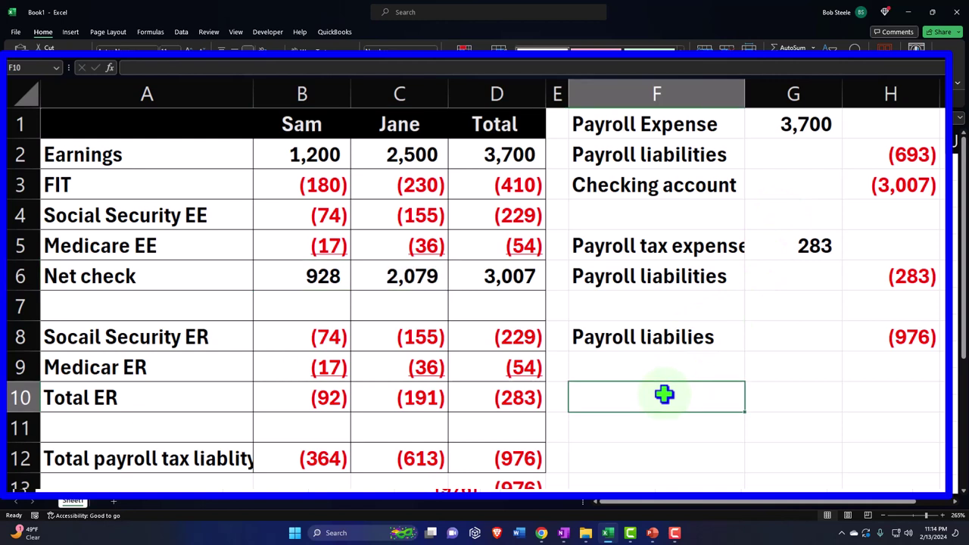
{"action": "left_click", "coordinate": [311, 280]}
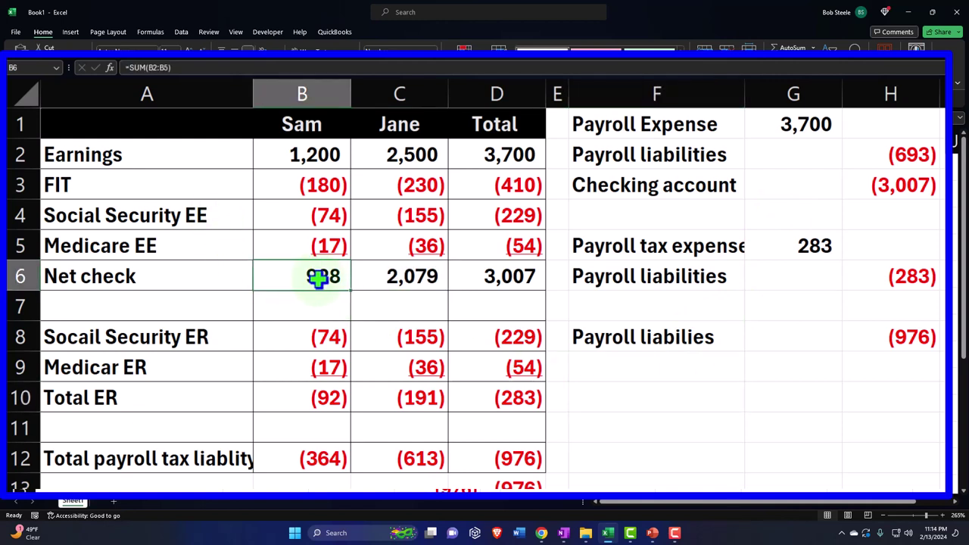
{"action": "left_click", "coordinate": [392, 279]}
{"action": "left_click", "coordinate": [324, 276]}
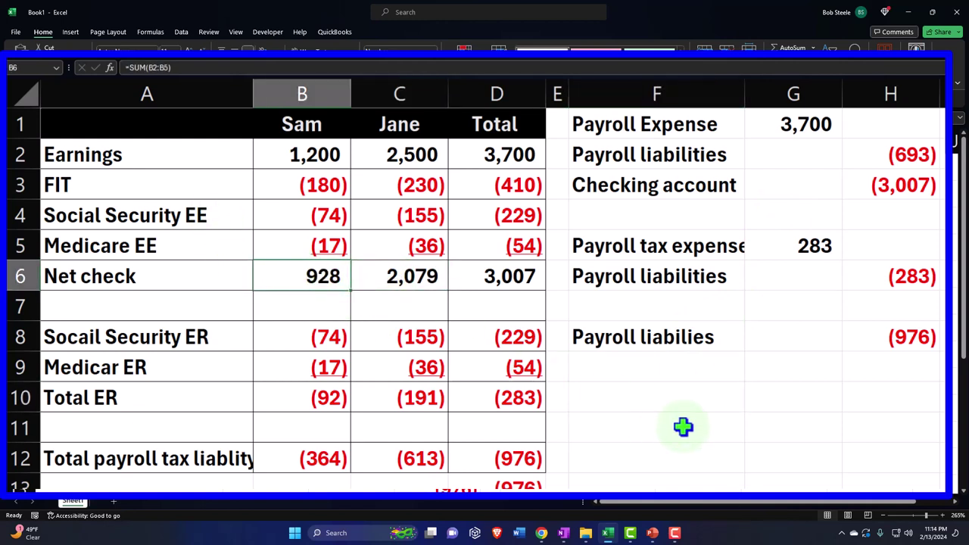
{"action": "left_click", "coordinate": [664, 404]}
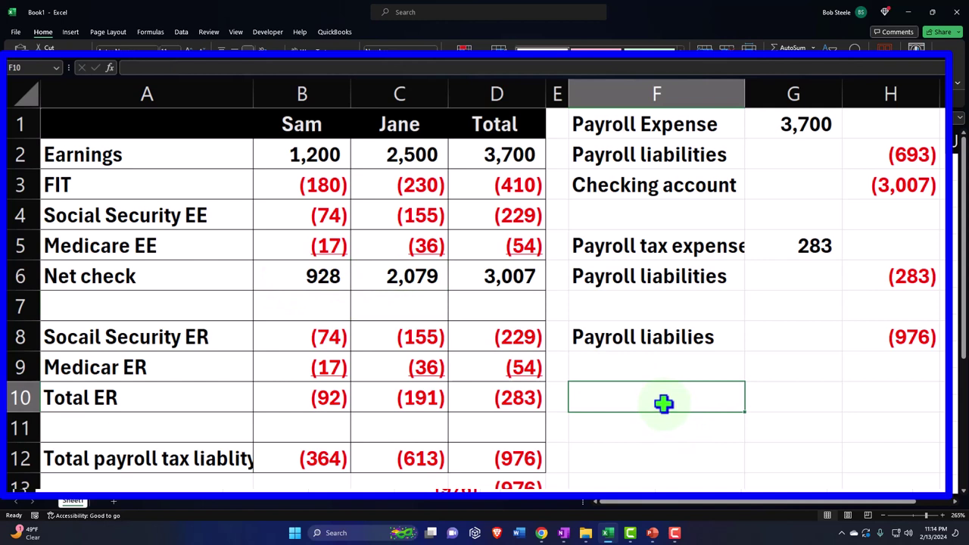
{"action": "type", "text": "Ca"}
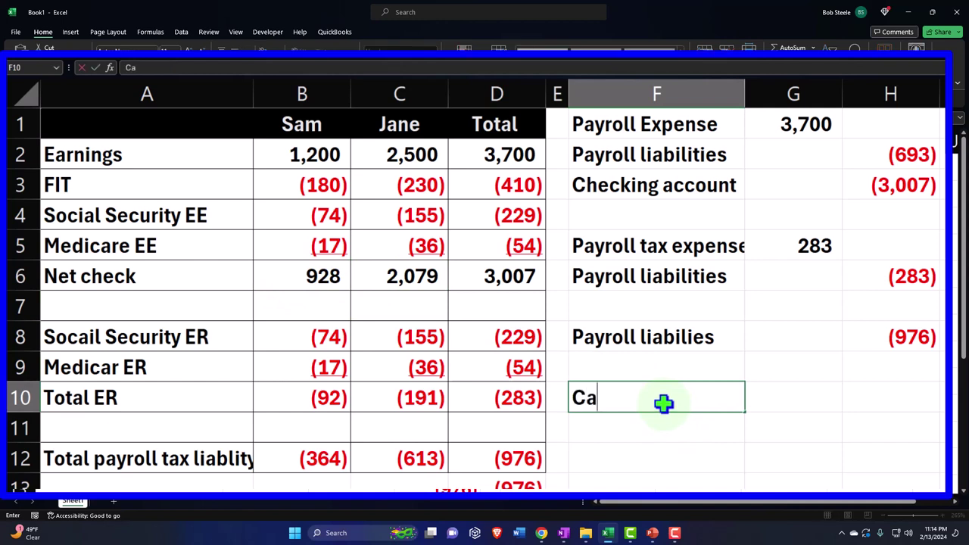
{"action": "key", "text": "BackSpace"}
{"action": "key", "text": "BackSpace"}
{"action": "type", "text": "P"}
{"action": "key", "text": "BackSpace"}
Label F10 as "Payroll Expense" with the formula =F1
{"action": "type", "text": "="}
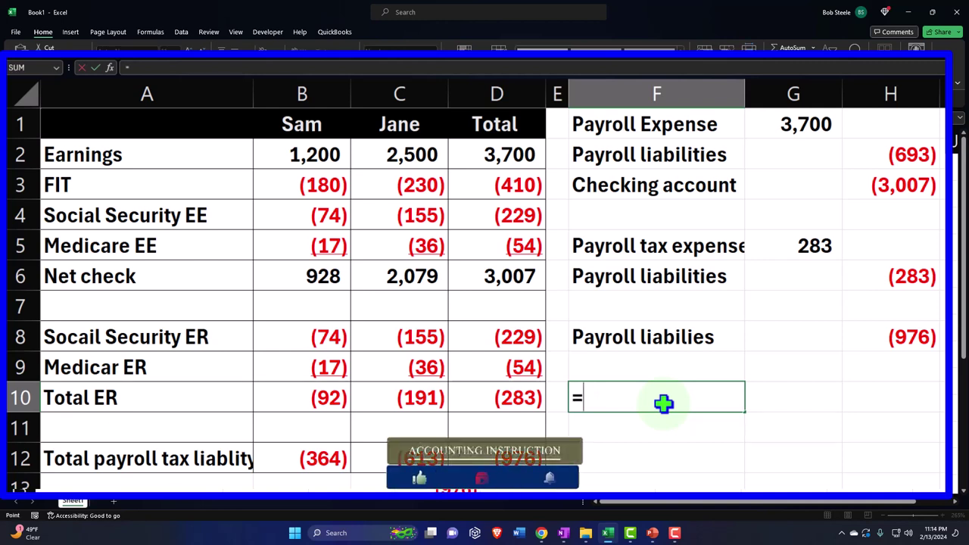
{"action": "key", "text": "Up"}
{"action": "key", "text": "Up"}
{"action": "key", "text": "Up"}
{"action": "key", "text": "Up"}
{"action": "key", "text": "Up"}
{"action": "key", "text": "Up"}
{"action": "key", "text": "Up"}
{"action": "key", "text": "Up"}
{"action": "key", "text": "Up"}
{"action": "key", "text": "Return"}
Enter the first employee's net check as the payroll expense debit in G10 with =B6
{"action": "key", "text": "Right"}
{"action": "key", "text": "Up"}
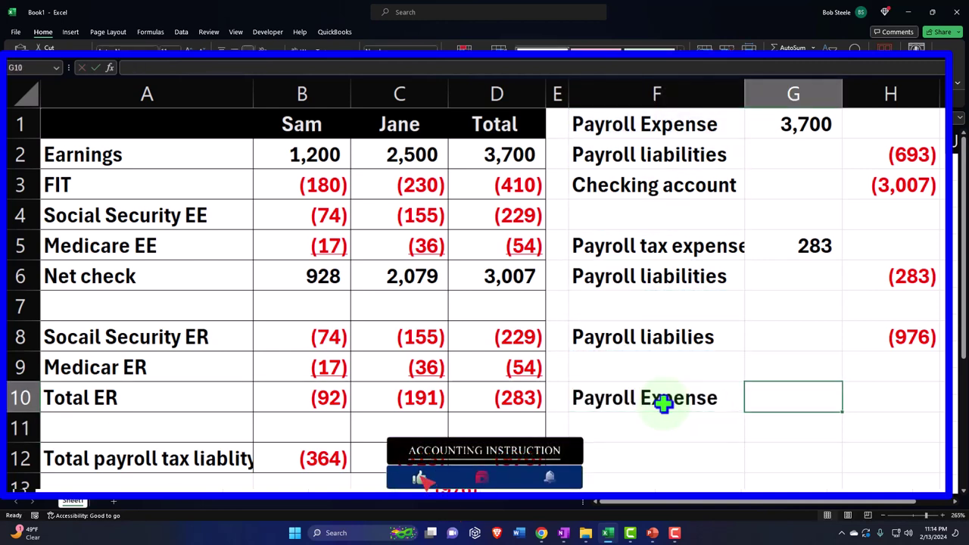
{"action": "type", "text": "="}
{"action": "key", "text": "Left"}
{"action": "key", "text": "Left"}
{"action": "key", "text": "Left"}
{"action": "key", "text": "Left"}
{"action": "key", "text": "Left"}
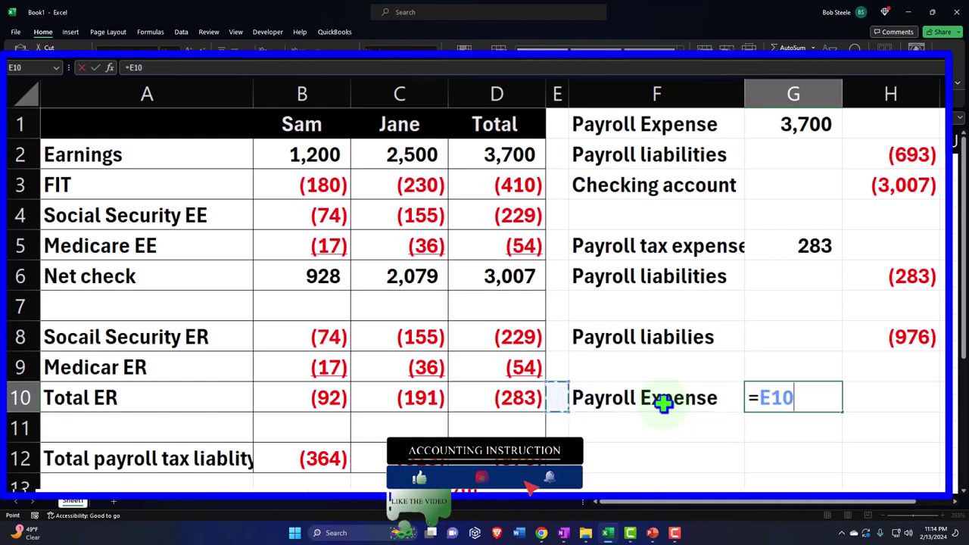
{"action": "key", "text": "Up"}
{"action": "key", "text": "Up"}
{"action": "key", "text": "Up"}
{"action": "key", "text": "Up"}
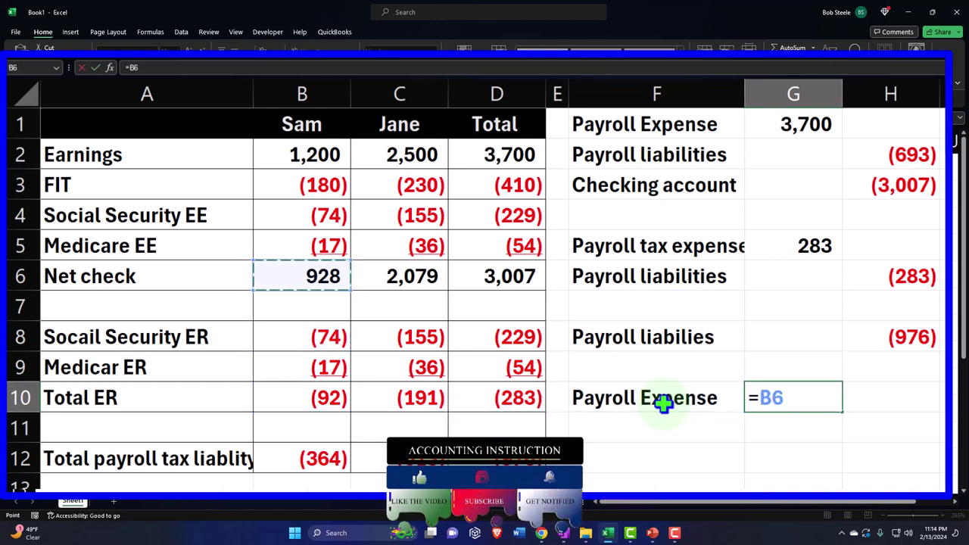
{"action": "key", "text": "Return"}
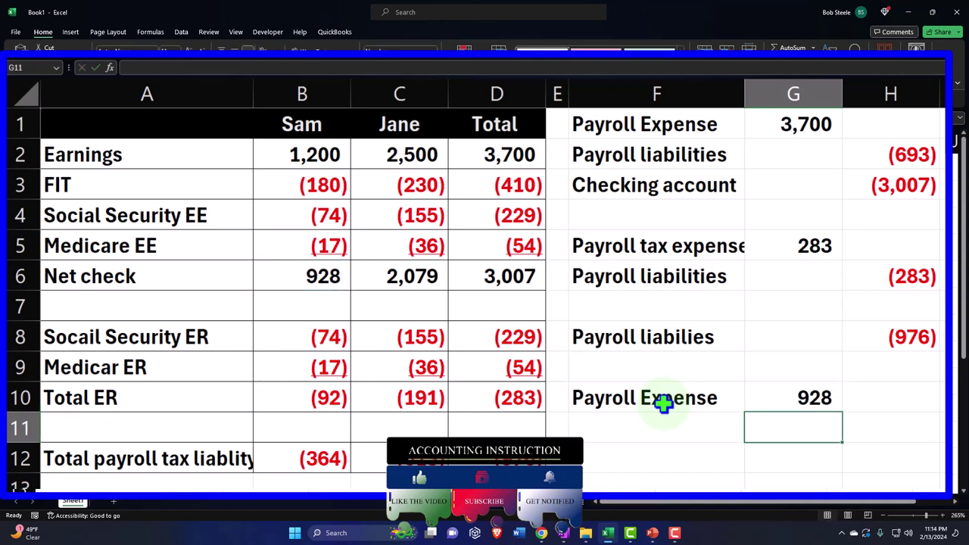
Label F11 as "Payroll Expense" with a formula that references the existing label
{"action": "key", "text": "Left"}
{"action": "type", "text": "="}
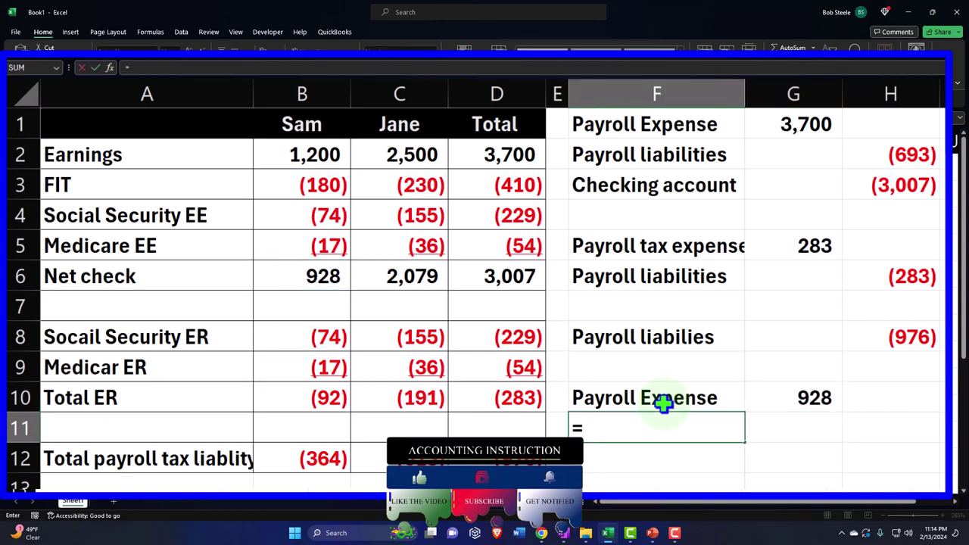
{"action": "left_click", "coordinate": [664, 404]}
{"action": "key", "text": "Tab"}
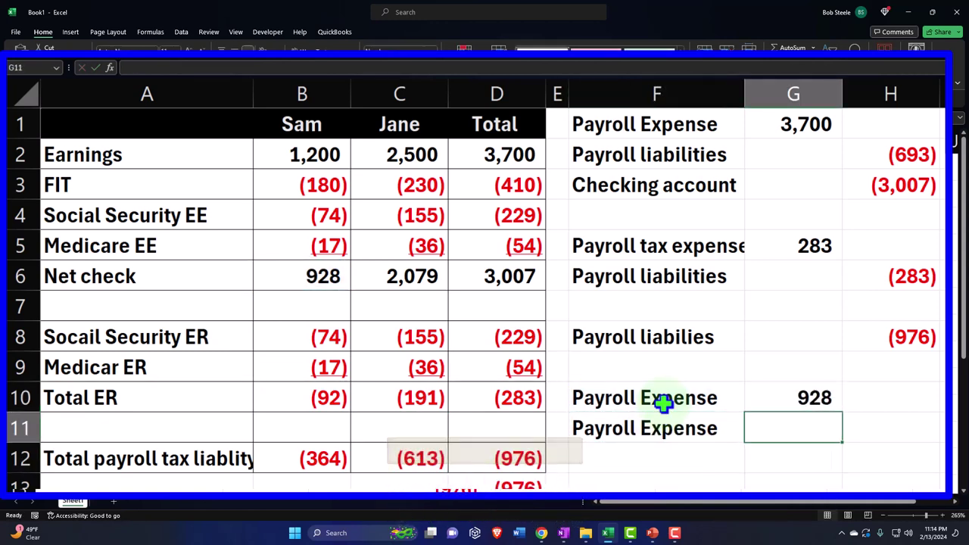
Enter the second employee's net check as the payroll expense debit in G11 with =C6
{"action": "type", "text": "="}
{"action": "key", "text": "Left"}
{"action": "key", "text": "Left"}
{"action": "key", "text": "Left"}
{"action": "key", "text": "Left"}
{"action": "key", "text": "Up"}
{"action": "key", "text": "Up"}
{"action": "key", "text": "Up"}
{"action": "key", "text": "Up"}
{"action": "key", "text": "Up"}
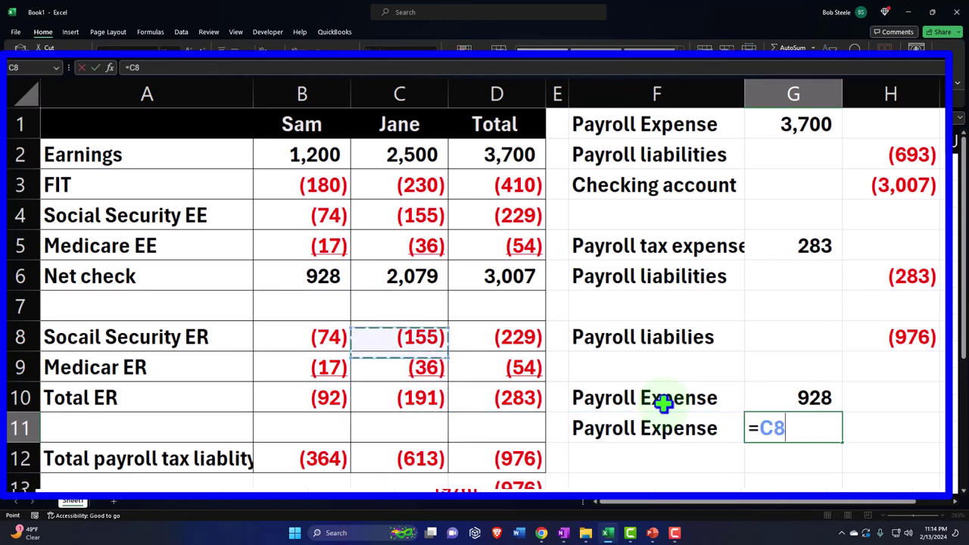
{"action": "key", "text": "Return"}
Label F12 as "Checking account" with a formula that references F3
{"action": "key", "text": "Left"}
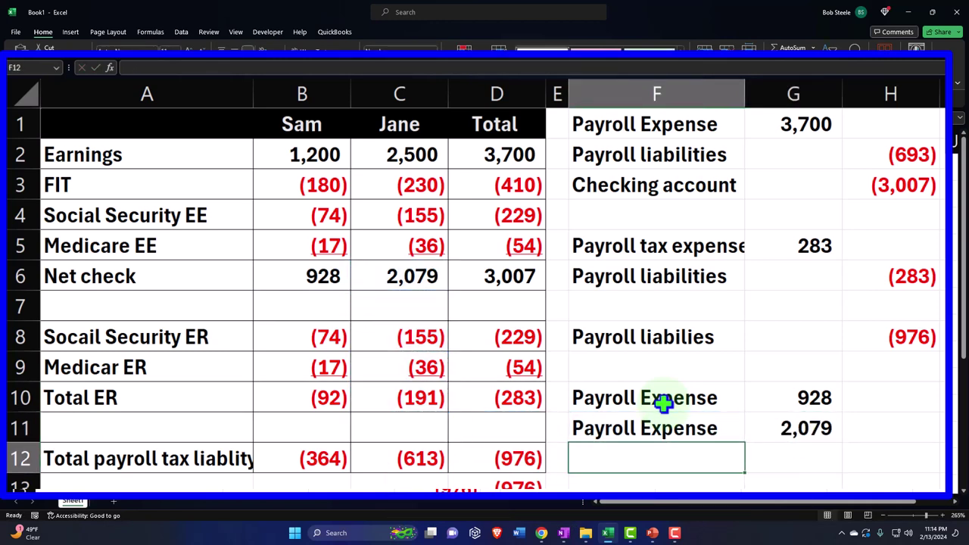
{"action": "type", "text": "="}
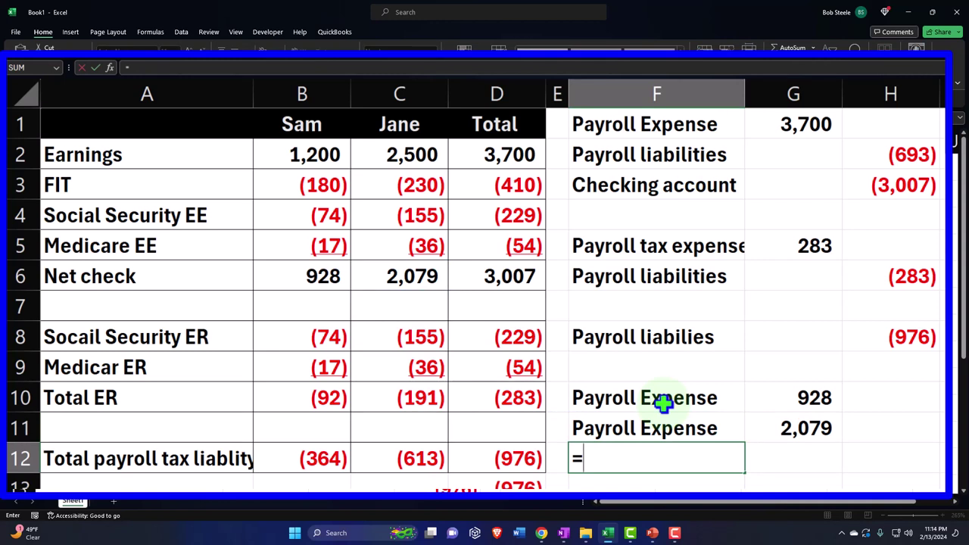
{"action": "key", "text": "Up"}
{"action": "key", "text": "Up"}
{"action": "key", "text": "Up"}
{"action": "key", "text": "Up"}
{"action": "key", "text": "Up"}
{"action": "key", "text": "Up"}
{"action": "key", "text": "Up"}
{"action": "key", "text": "Up"}
{"action": "key", "text": "Up"}
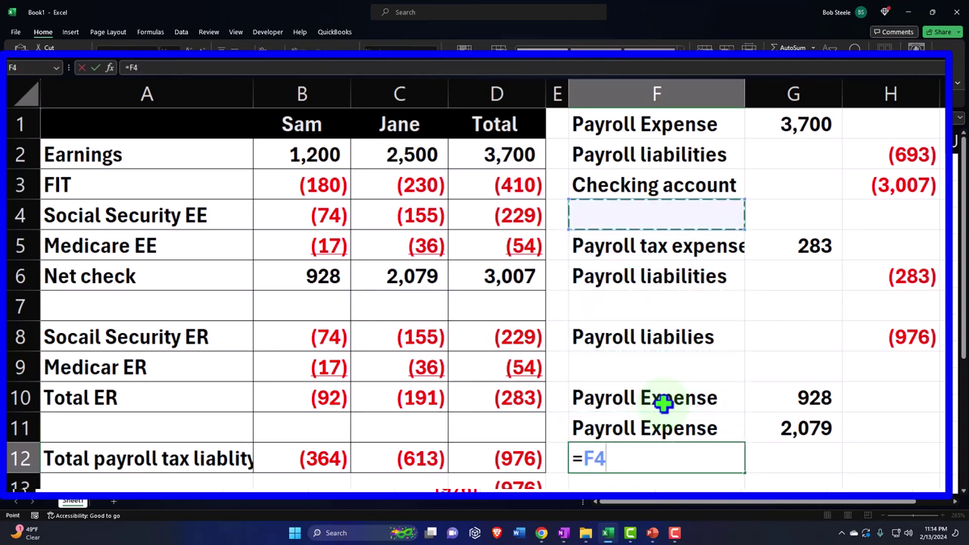
{"action": "key", "text": "Return"}
Enter the negative of G10 as the checking account credit in H12
{"action": "key", "text": "Right"}
{"action": "key", "text": "Right"}
{"action": "key", "text": "Up"}
{"action": "type", "text": "-"}
{"action": "key", "text": "Left"}
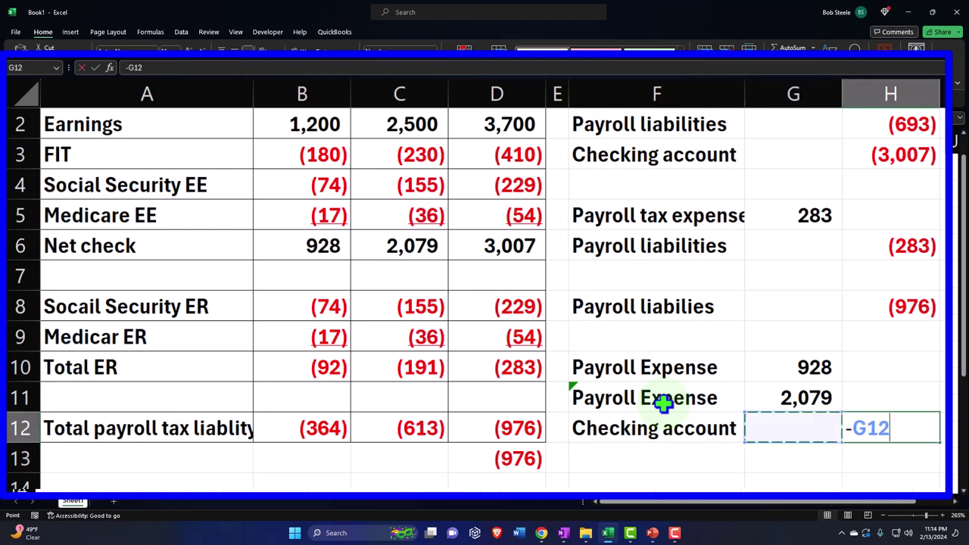
{"action": "key", "text": "Left"}
{"action": "key", "text": "Left"}
{"action": "key", "text": "Right"}
{"action": "key", "text": "Right"}
{"action": "key", "text": "Up"}
{"action": "key", "text": "Up"}
{"action": "key", "text": "Return"}
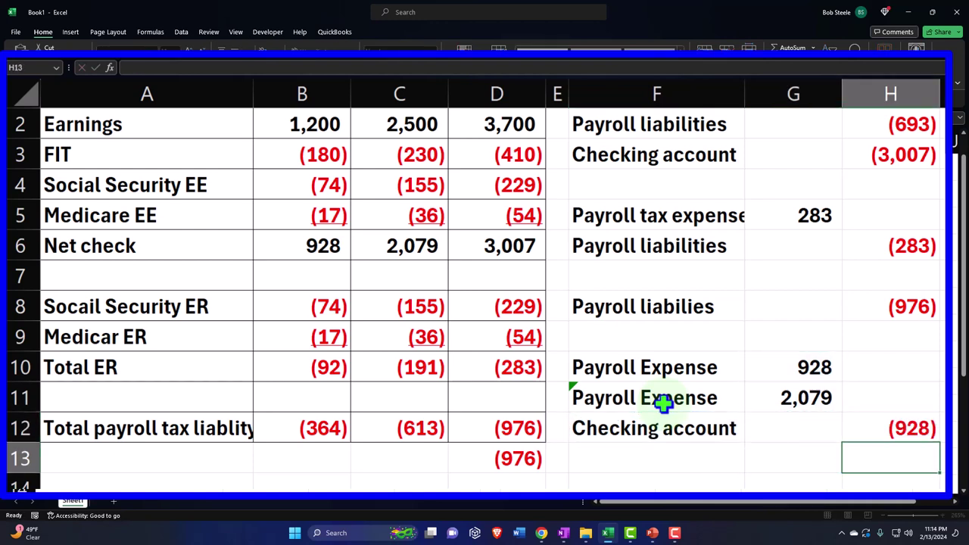
Enter the negative of G11 as the second checking account credit in H13
{"action": "type", "text": "-"}
{"action": "key", "text": "Left"}
{"action": "key", "text": "Up"}
{"action": "key", "text": "Up"}
{"action": "key", "text": "Return"}
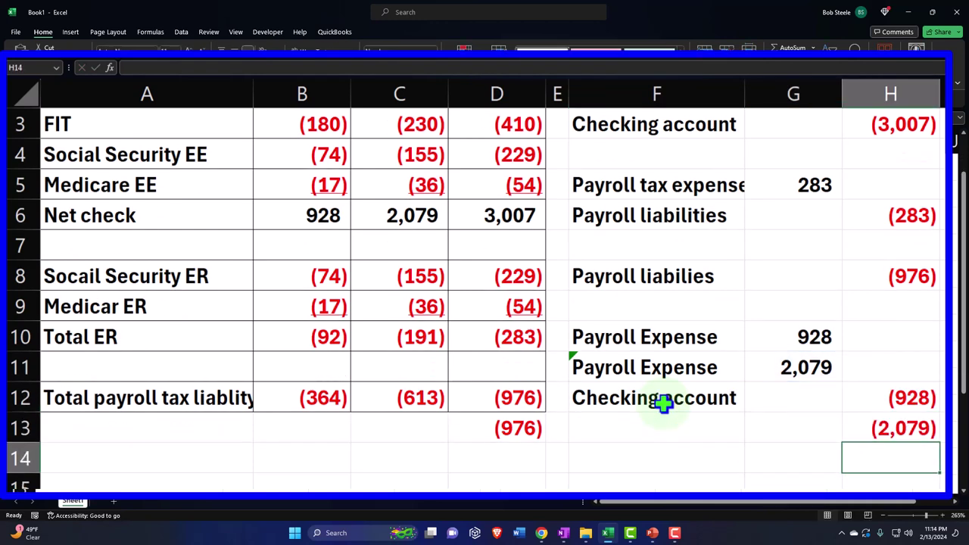
Label F13 as "Checking account" with a formula that references F12
{"action": "key", "text": "Left"}
{"action": "key", "text": "Left"}
{"action": "key", "text": "Up"}
{"action": "type", "text": "+"}
{"action": "key", "text": "Up"}
{"action": "key", "text": "Return"}
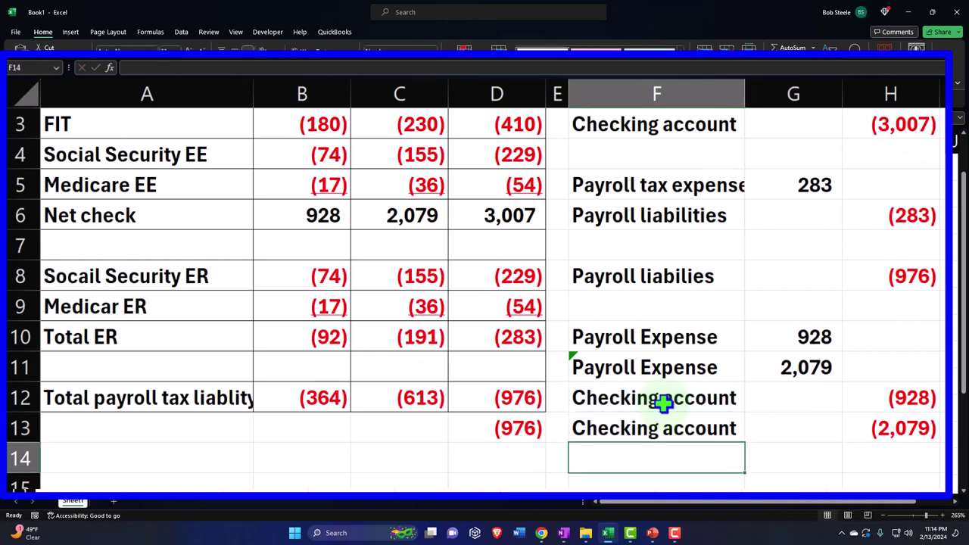
Review the net check entry in F10:H13, its debits in G10:G11 and the employer tax total in D10
{"action": "left_click_drag", "start_coordinate": [692, 340], "coordinate": [904, 429]}
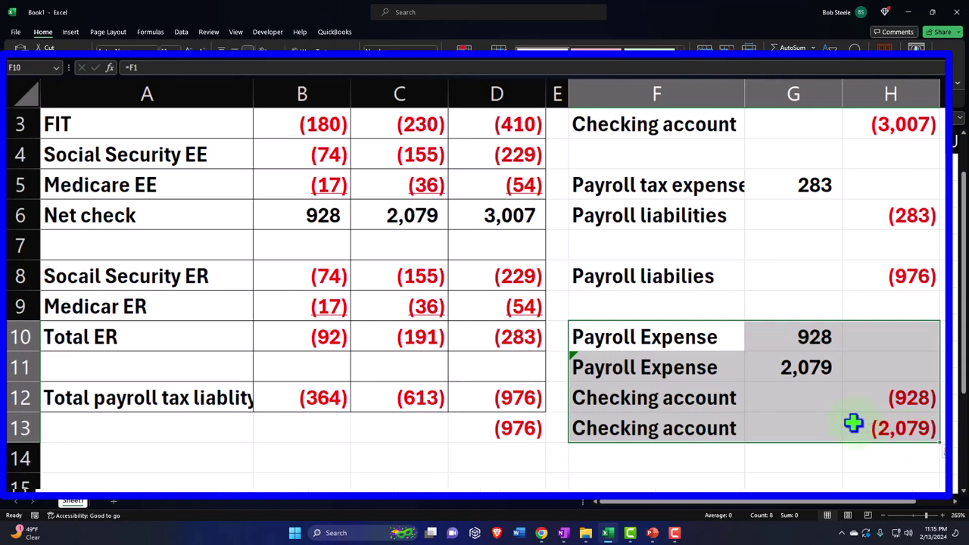
{"action": "scroll", "coordinate": [833, 421], "scroll_direction": "up", "scroll_amount": 1}
{"action": "left_click_drag", "start_coordinate": [818, 402], "coordinate": [818, 426]}
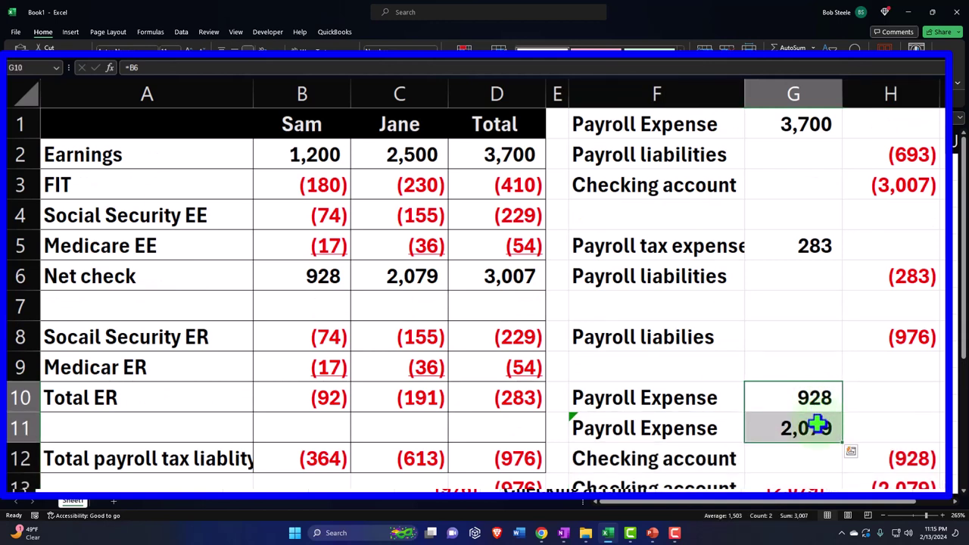
{"action": "left_click", "coordinate": [708, 407]}
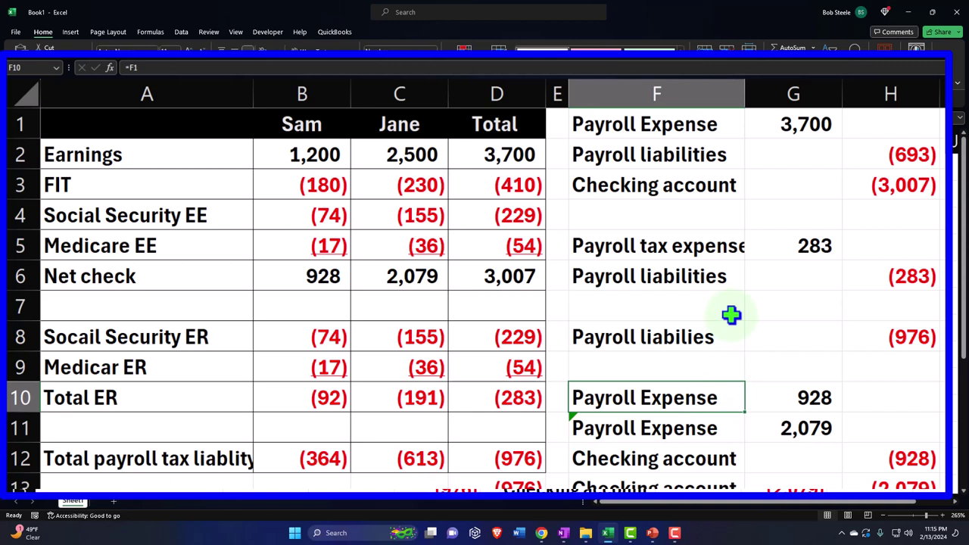
{"action": "left_click", "coordinate": [515, 392]}
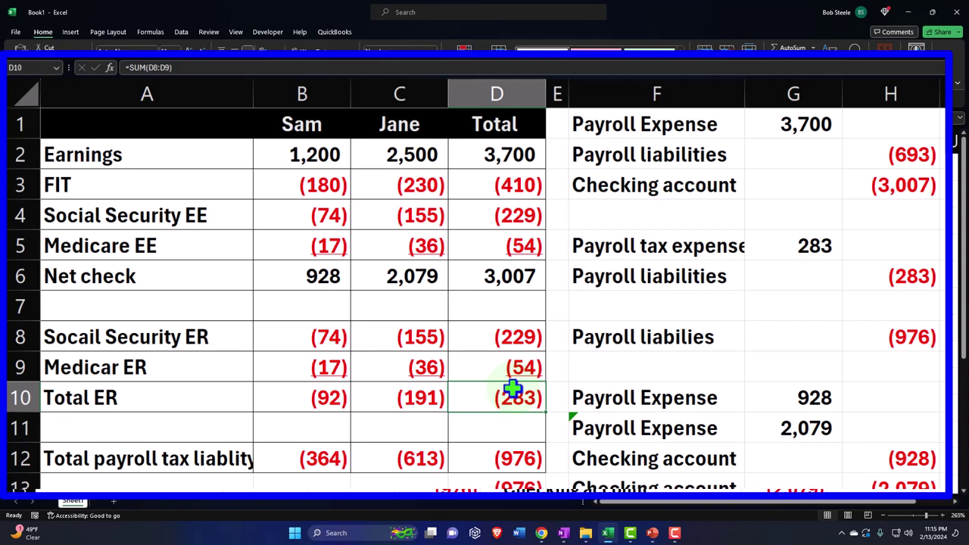
Label F15 as "Payroll Expense" with a formula that references F10
{"action": "scroll", "coordinate": [584, 368], "scroll_direction": "down", "scroll_amount": 2}
{"action": "left_click", "coordinate": [623, 369]}
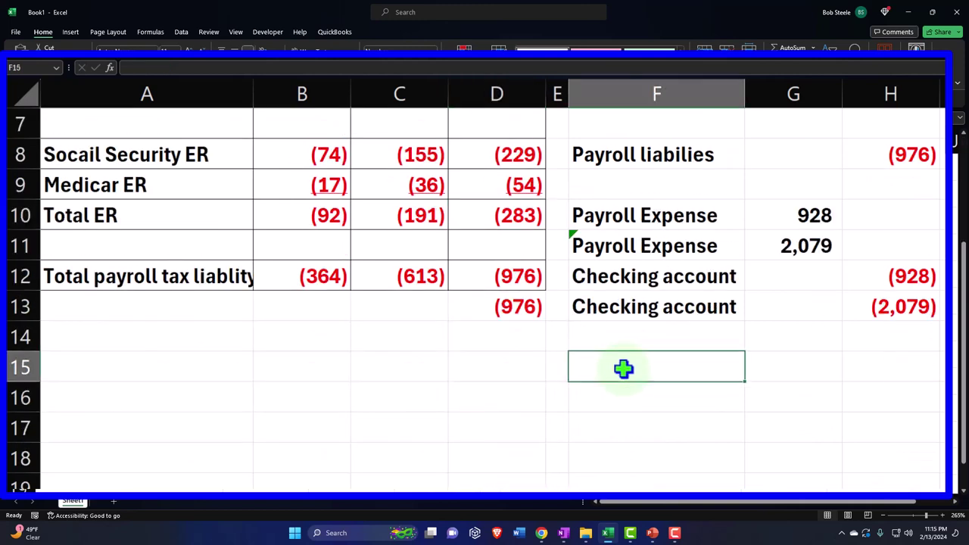
{"action": "type", "text": "="}
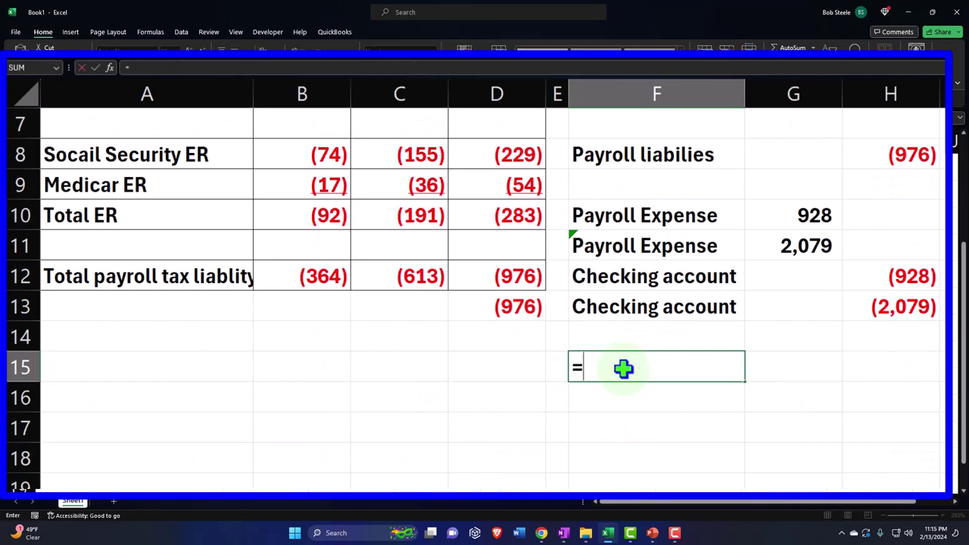
{"action": "key", "text": "Up"}
{"action": "key", "text": "Up"}
{"action": "key", "text": "Up"}
{"action": "key", "text": "Up"}
{"action": "key", "text": "Up"}
{"action": "key", "text": "Return"}
Enter the employer tax total as a positive payroll expense debit in G15 with =-D10
{"action": "key", "text": "Up"}
{"action": "key", "text": "Right"}
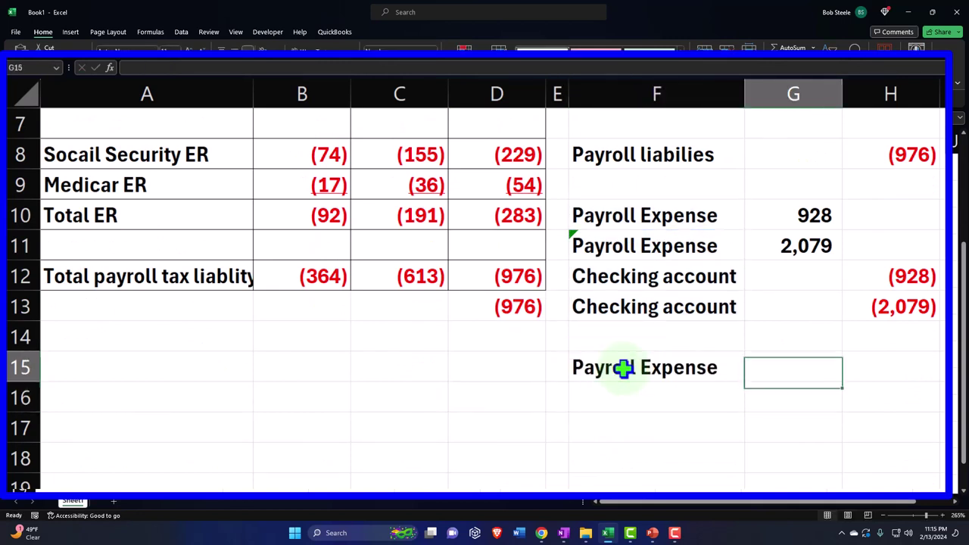
{"action": "type", "text": "="}
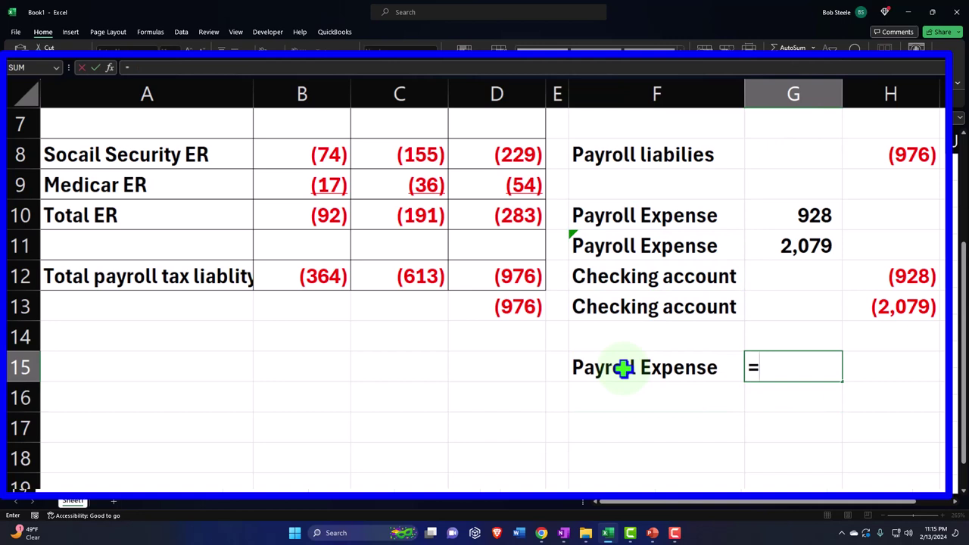
{"action": "key", "text": "Left"}
{"action": "key", "text": "Left"}
{"action": "key", "text": "Left"}
{"action": "key", "text": "Up"}
{"action": "key", "text": "Up"}
{"action": "key", "text": "Up"}
{"action": "key", "text": "Up"}
{"action": "key", "text": "Up"}
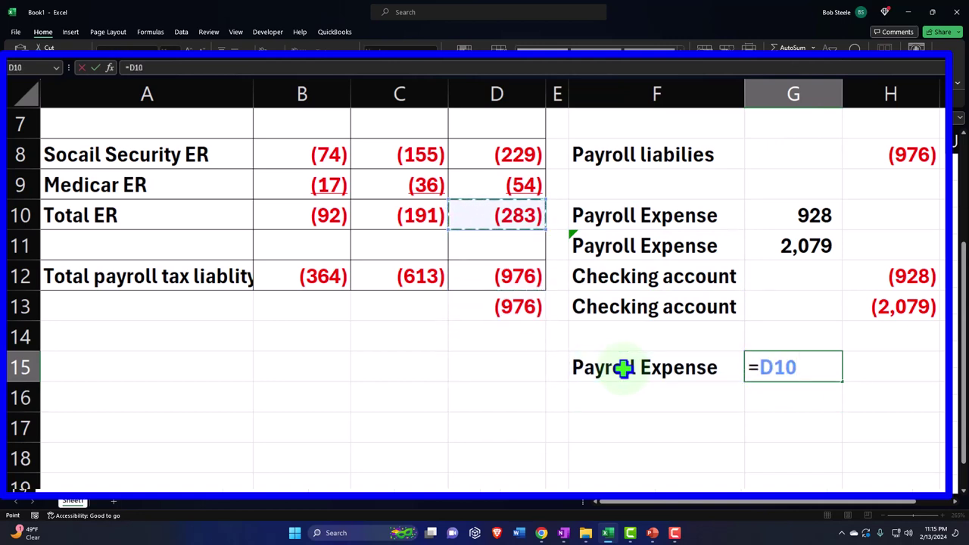
{"action": "key", "text": "Return"}
{"action": "key", "text": "Up"}
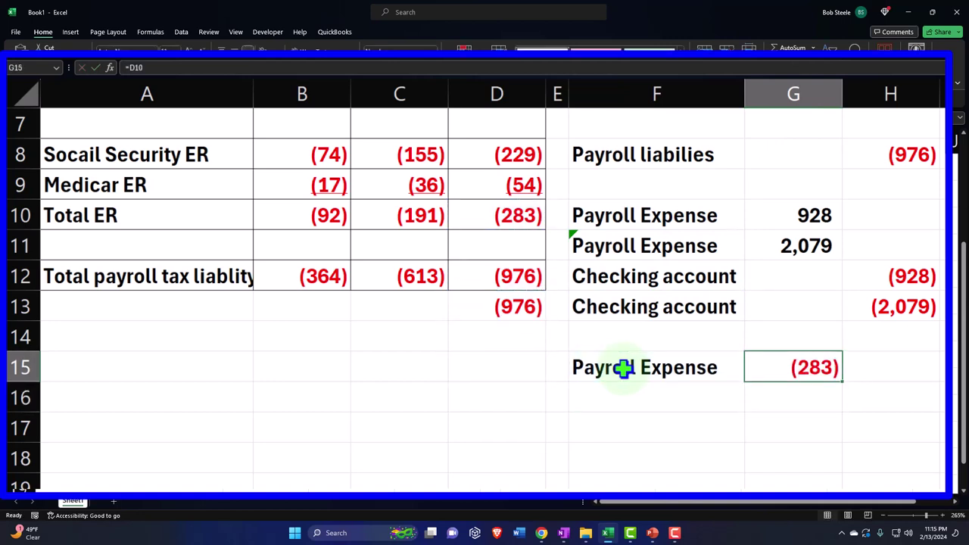
{"action": "double_click", "coordinate": [763, 368]}
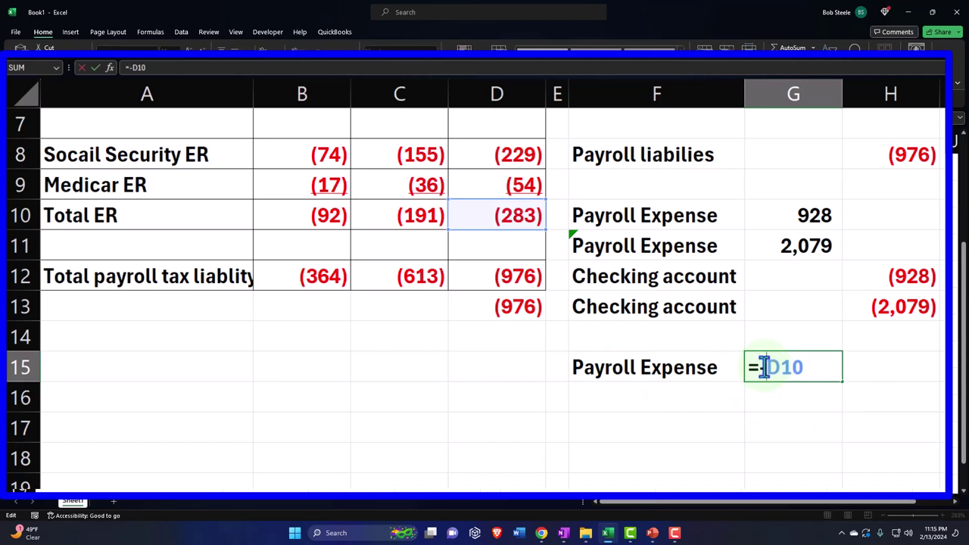
{"action": "key", "text": "Return"}
Label F16 as "Checking account" with a formula that references F13
{"action": "key", "text": "Left"}
{"action": "type", "text": "="}
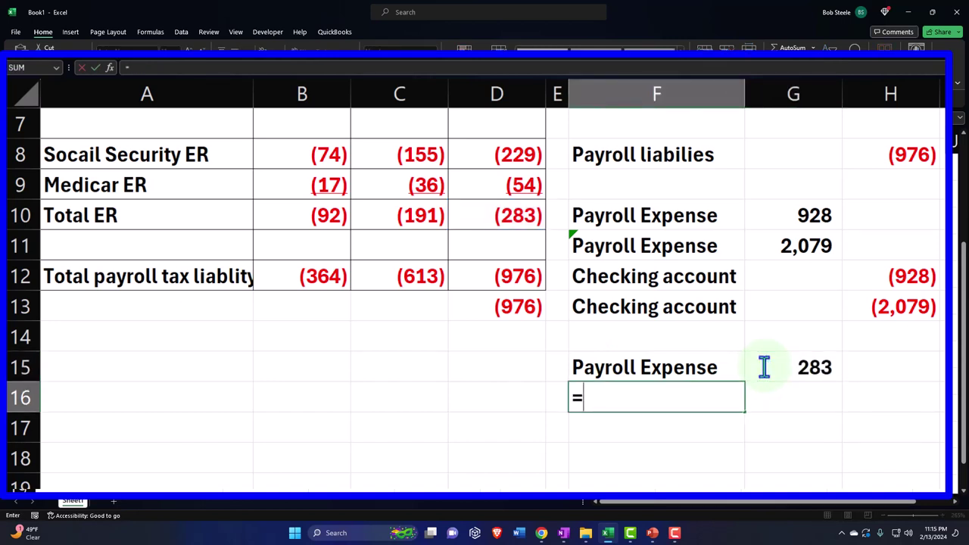
{"action": "key", "text": "Up"}
{"action": "key", "text": "Up"}
{"action": "key", "text": "Up"}
{"action": "key", "text": "Return"}
Enter the negative of G15 as the checking account credit in H16
{"action": "key", "text": "Right"}
{"action": "key", "text": "Right"}
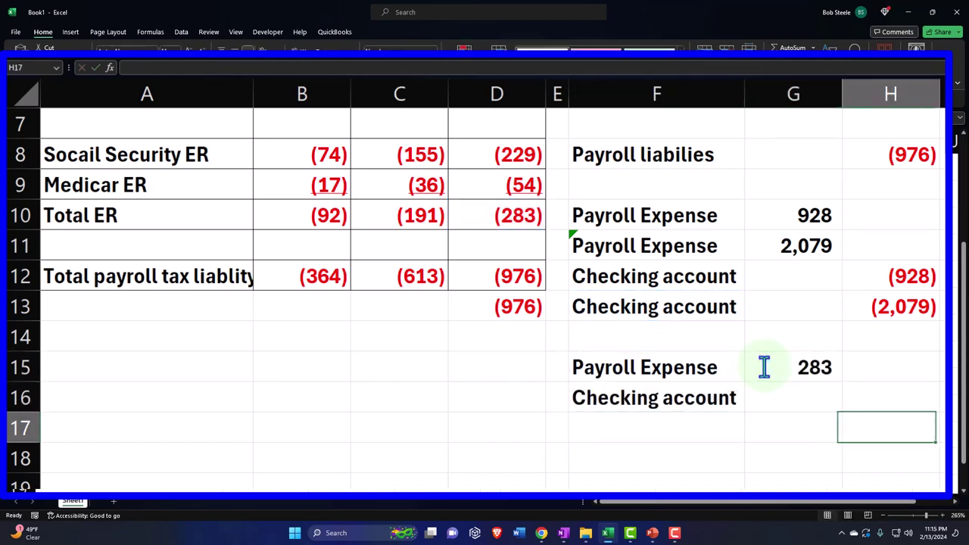
{"action": "key", "text": "Up"}
{"action": "type", "text": "=-"}
{"action": "key", "text": "Left"}
{"action": "key", "text": "Up"}
{"action": "key", "text": "Return"}
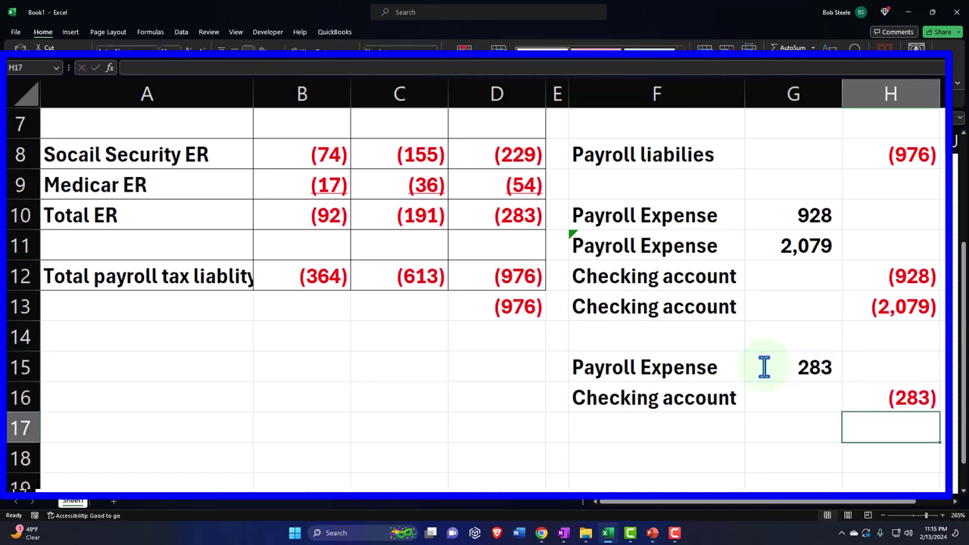
Compare the payroll register A2:D12 with the cash-based entries in F10:H16, including the employer tax total in D10
{"action": "scroll", "coordinate": [575, 390], "scroll_direction": "up", "scroll_amount": 2}
{"action": "left_click", "coordinate": [524, 402]}
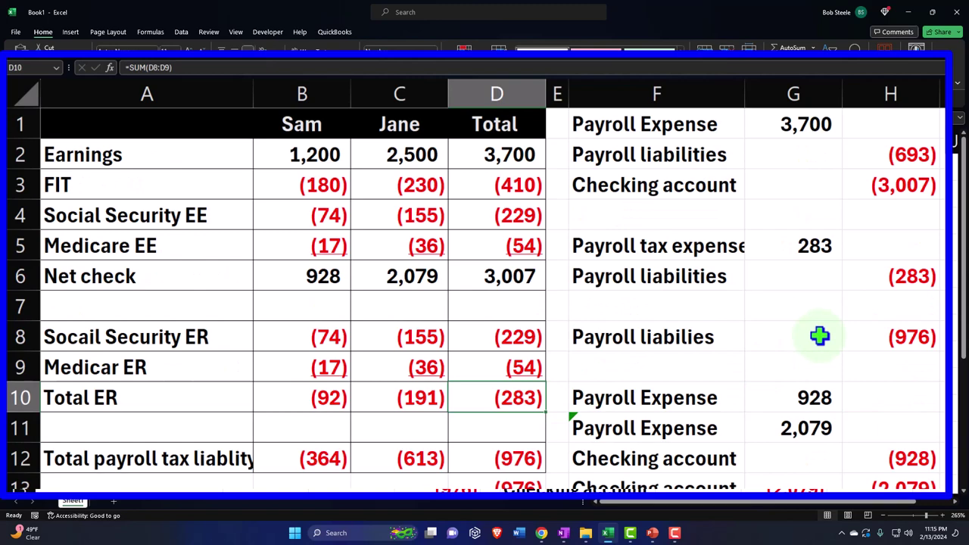
{"action": "scroll", "coordinate": [818, 335], "scroll_direction": "down", "scroll_amount": 2, "text": "ctrl"}
{"action": "scroll", "coordinate": [721, 354], "scroll_direction": "down", "scroll_amount": 1, "text": "ctrl"}
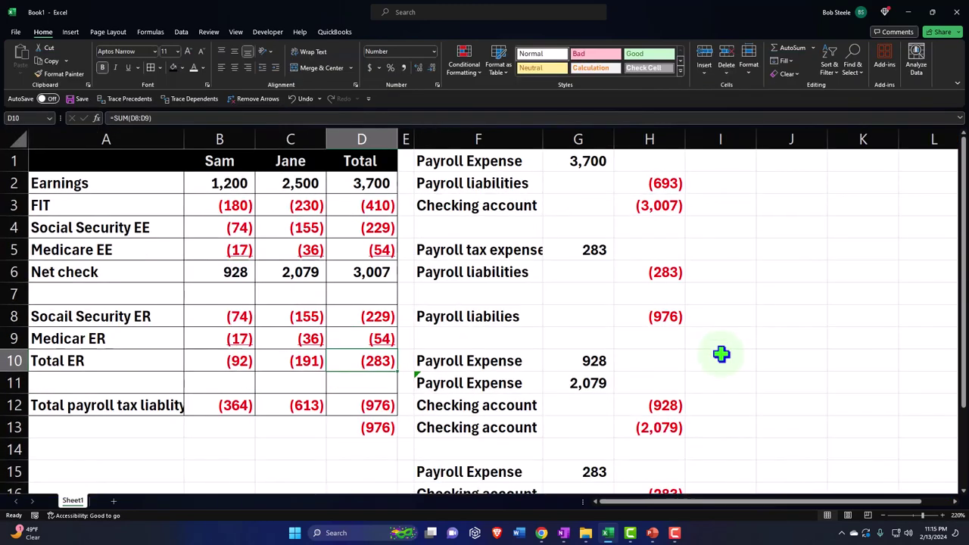
{"action": "scroll", "coordinate": [721, 354], "scroll_direction": "down", "scroll_amount": 1, "text": "ctrl"}
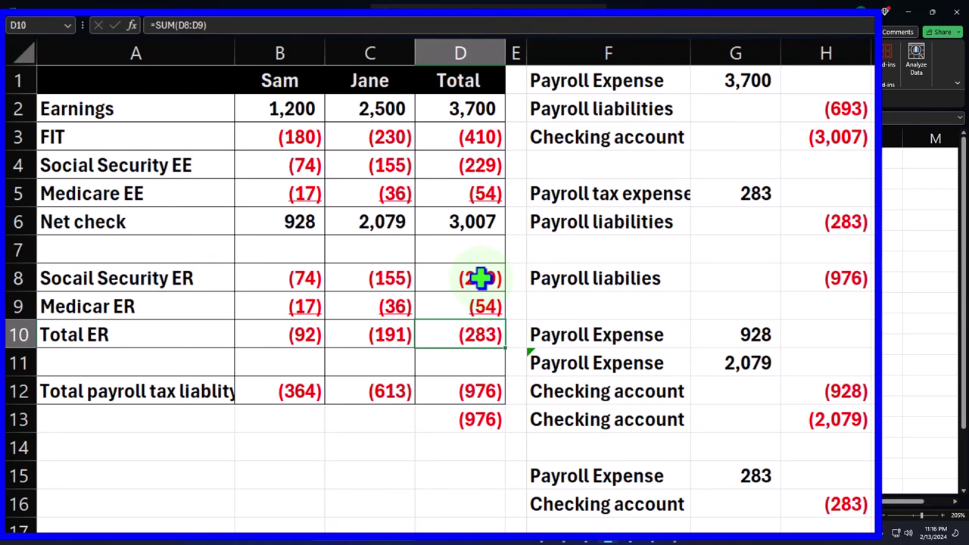
{"action": "left_click_drag", "start_coordinate": [155, 112], "coordinate": [443, 383]}
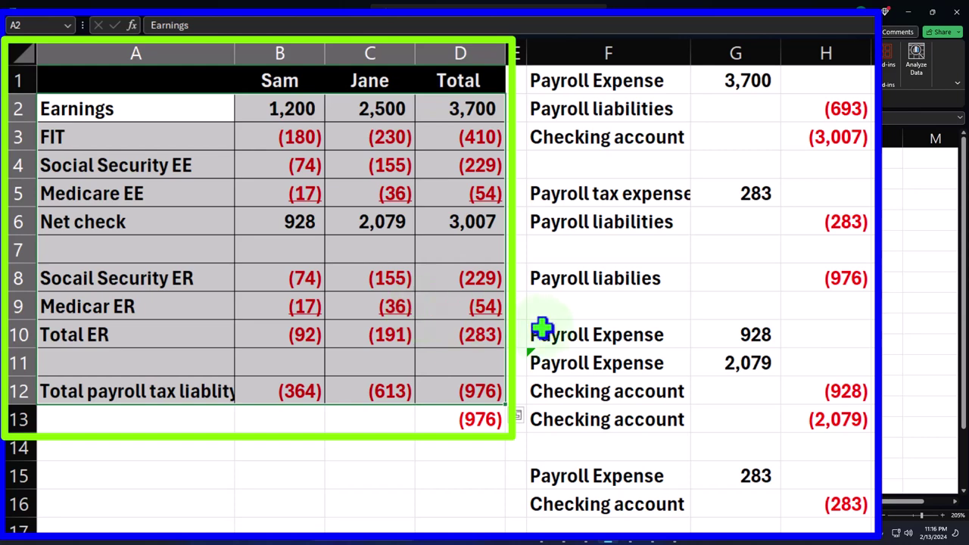
{"action": "mouse_move", "coordinate": [589, 340]}
{"action": "left_mouse_down"}
{"action": "mouse_move", "coordinate": [796, 457]}
{"action": "mouse_move", "coordinate": [819, 503]}
{"action": "left_mouse_up"}
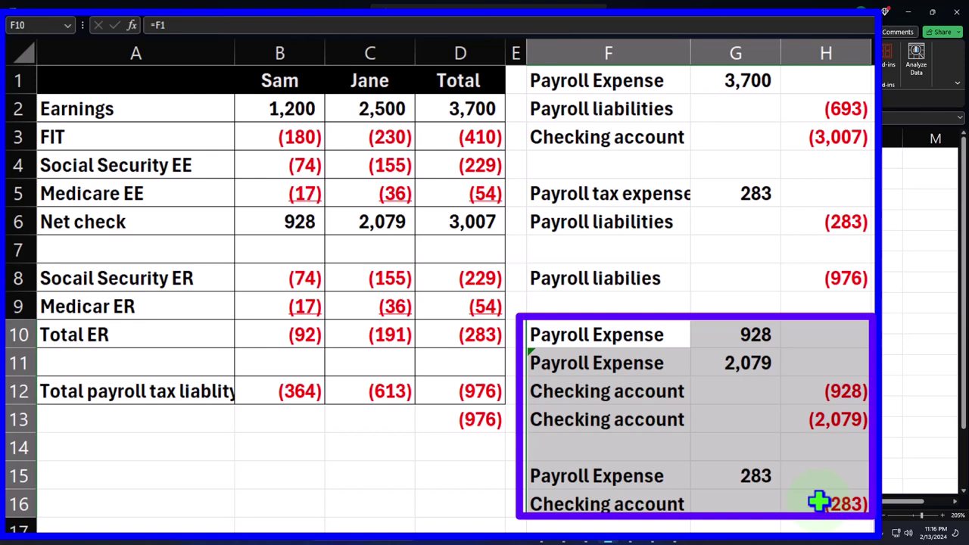
Examine the payroll register A1:D12, the employees' net checks in row 6, and the accrual payroll entries in F1:H6
{"action": "mouse_move", "coordinate": [140, 83]}
{"action": "left_mouse_down"}
{"action": "mouse_move", "coordinate": [274, 177]}
{"action": "mouse_move", "coordinate": [417, 366]}
{"action": "mouse_move", "coordinate": [445, 385]}
{"action": "left_mouse_up"}
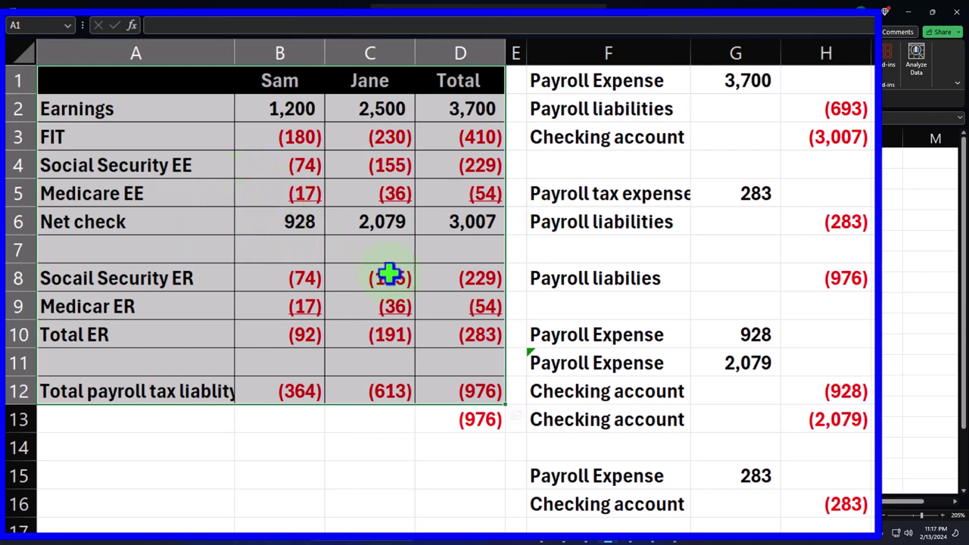
{"action": "key", "text": "ctrl+v"}
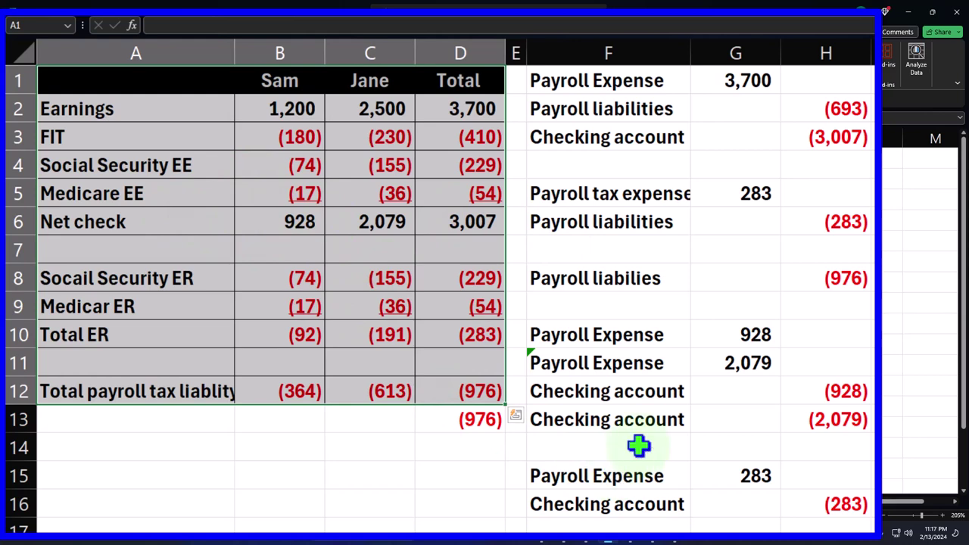
{"action": "left_click_drag", "start_coordinate": [638, 335], "coordinate": [706, 335]}
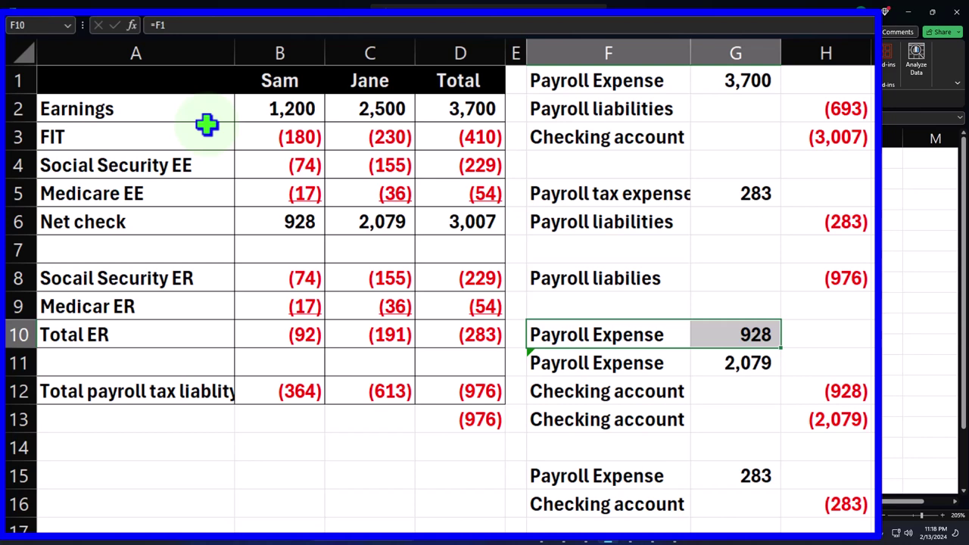
{"action": "left_click", "coordinate": [294, 214]}
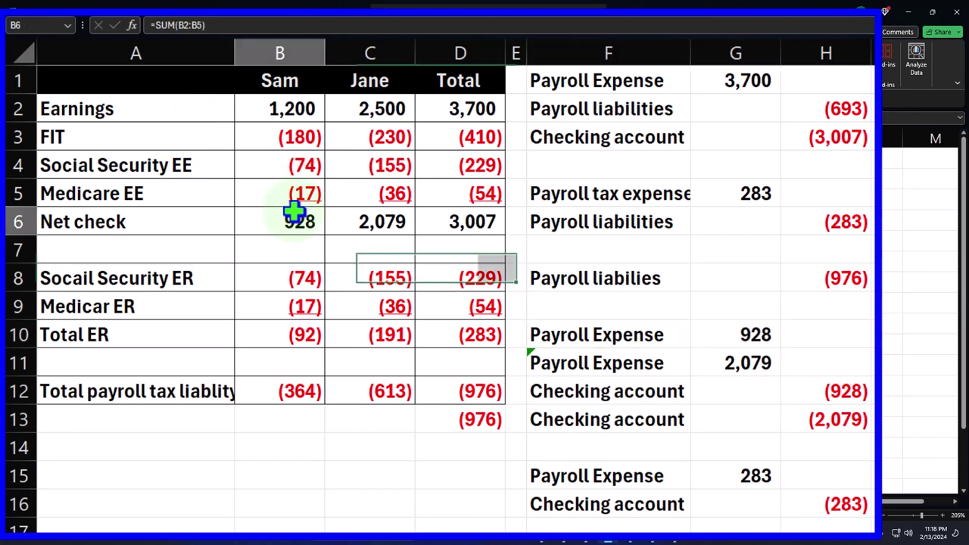
{"action": "key", "text": "Right"}
{"action": "key", "text": "Right"}
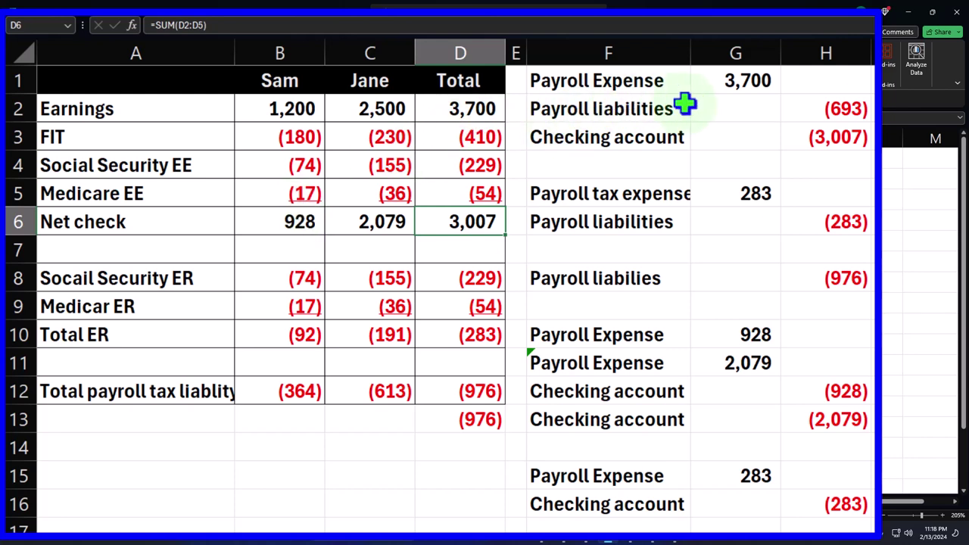
{"action": "left_click_drag", "start_coordinate": [315, 227], "coordinate": [346, 230]}
{"action": "key", "text": "ctrl+v"}
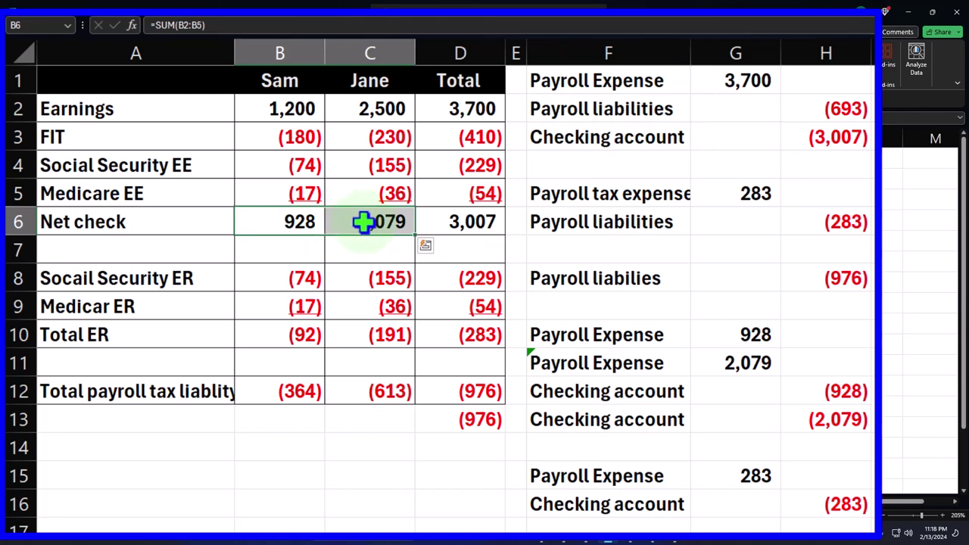
{"action": "left_click_drag", "start_coordinate": [584, 84], "coordinate": [808, 218]}
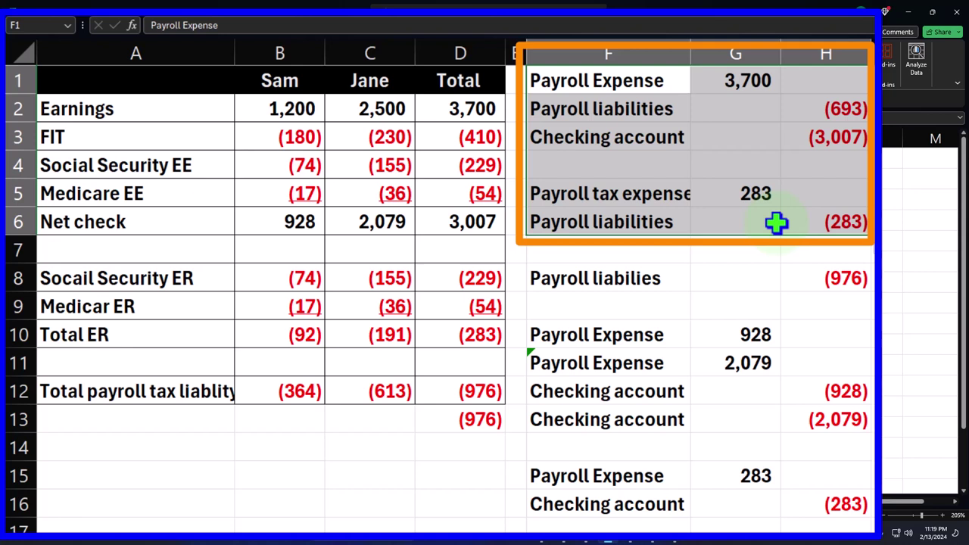
Switch to QuickBooks Online and review the Balance Sheet and the January - February 2024 Profit and Loss report down to net income
{"action": "mouse_move", "coordinate": [542, 540]}
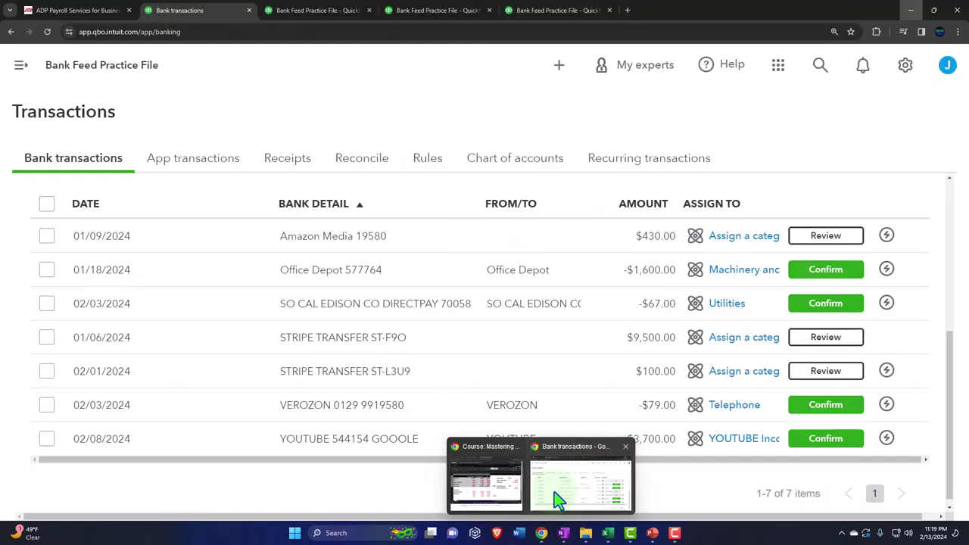
{"action": "left_click", "coordinate": [558, 500]}
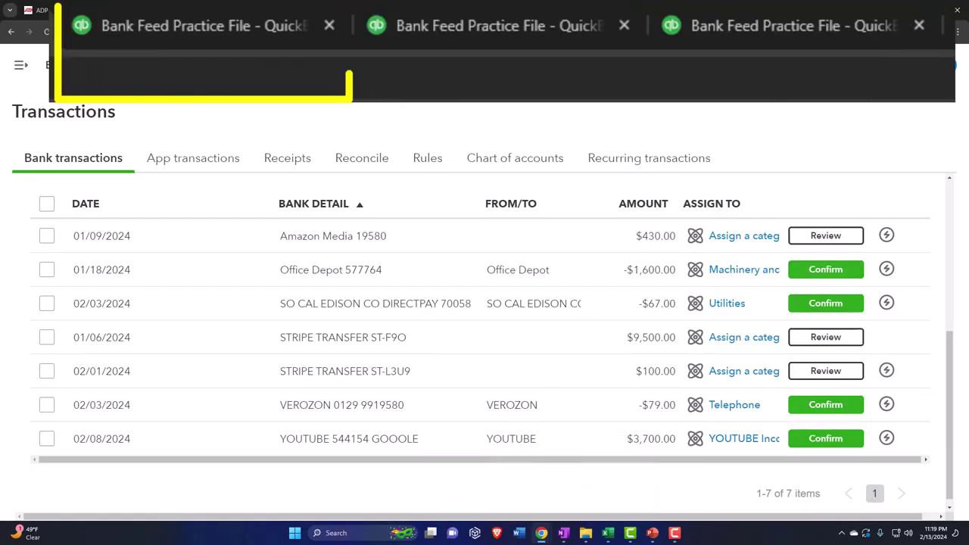
{"action": "left_click", "coordinate": [318, 11]}
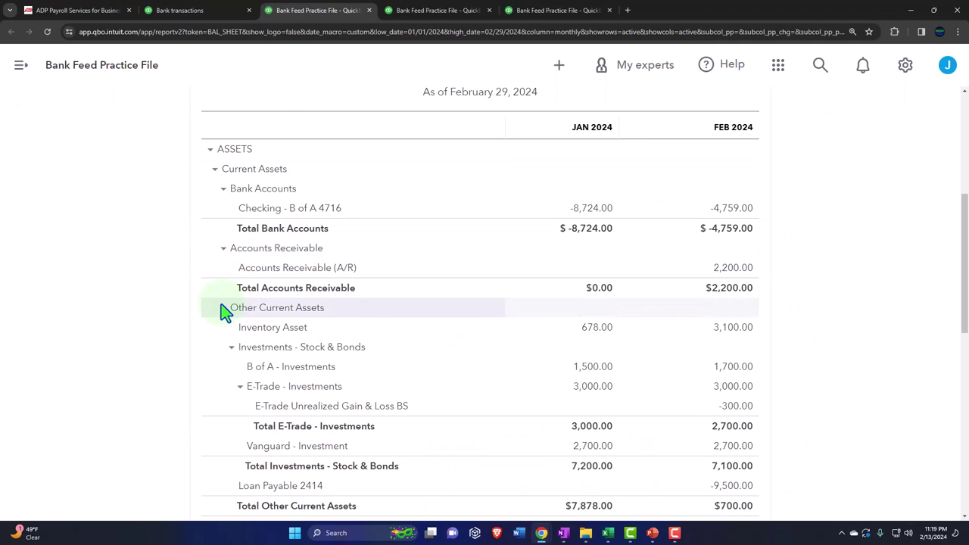
{"action": "left_click", "coordinate": [413, 10]}
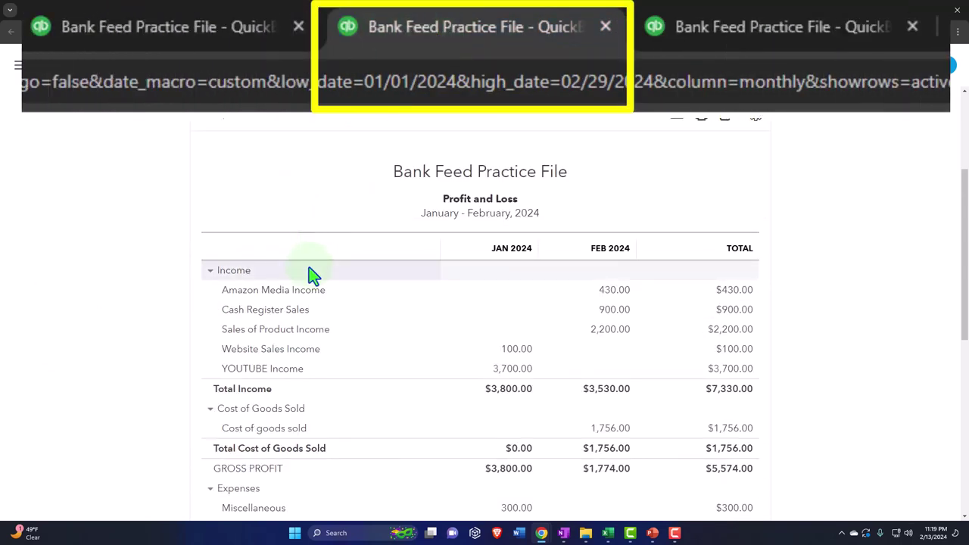
{"action": "scroll", "coordinate": [314, 275], "scroll_direction": "down", "scroll_amount": 2}
{"action": "key", "text": "ctrl+plus"}
{"action": "scroll", "coordinate": [310, 281], "scroll_direction": "down", "scroll_amount": 2}
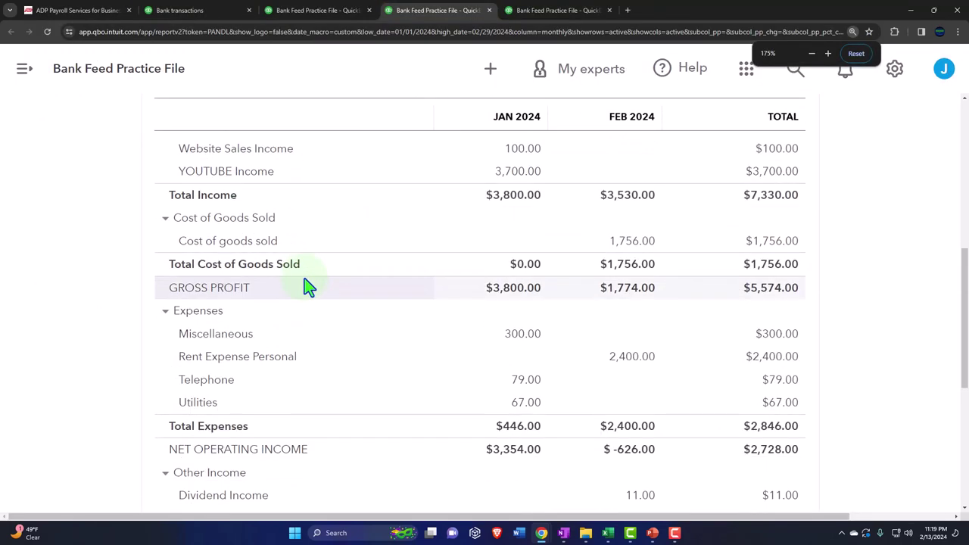
{"action": "scroll", "coordinate": [310, 288], "scroll_direction": "down", "scroll_amount": 3}
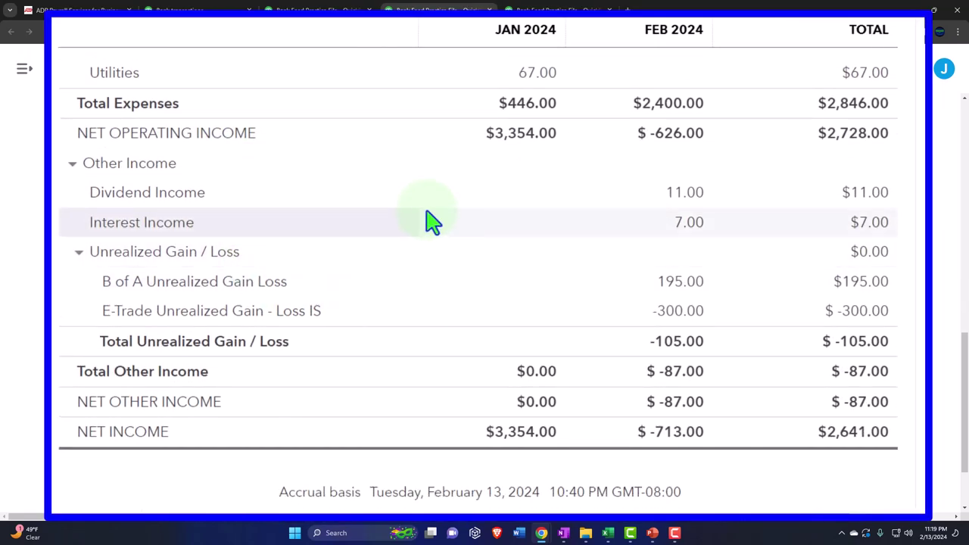